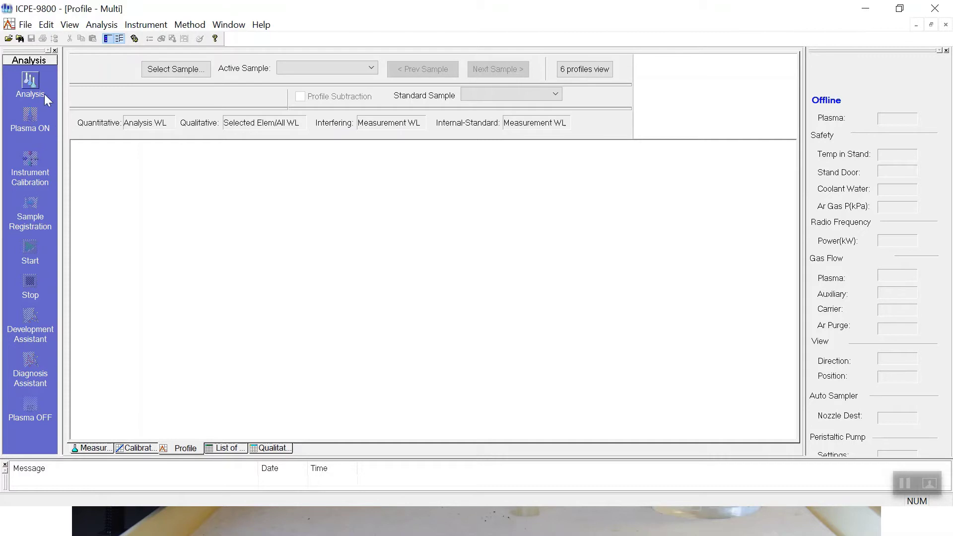
# Create a new analysis from the QuanBase.iem2 system method and open its measurement conditions.
pyautogui.click(31, 85)
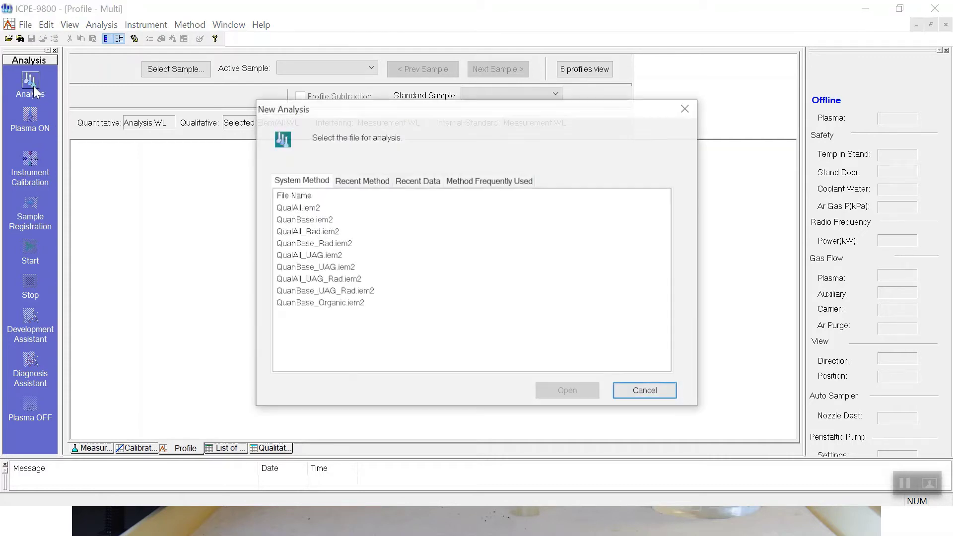
pyautogui.doubleClick(314, 220)
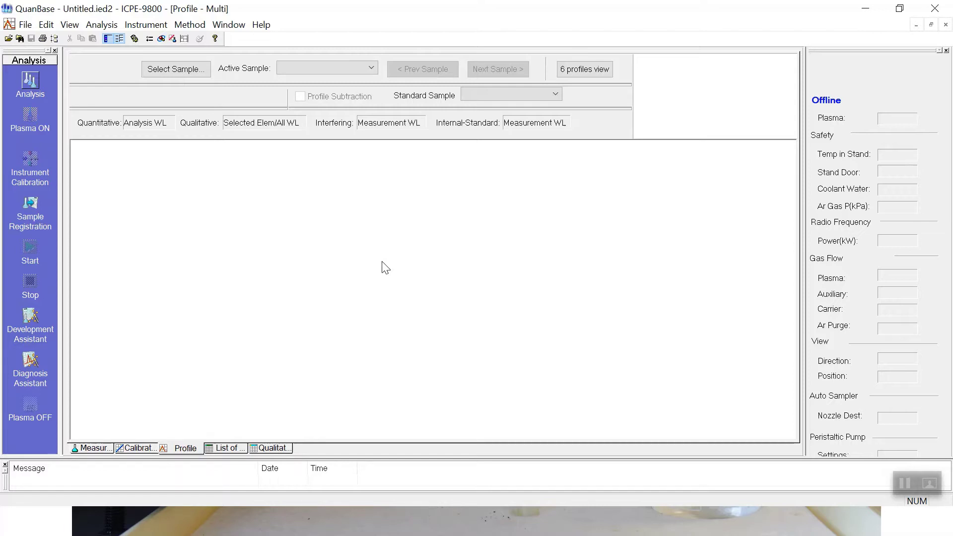
pyautogui.click(198, 26)
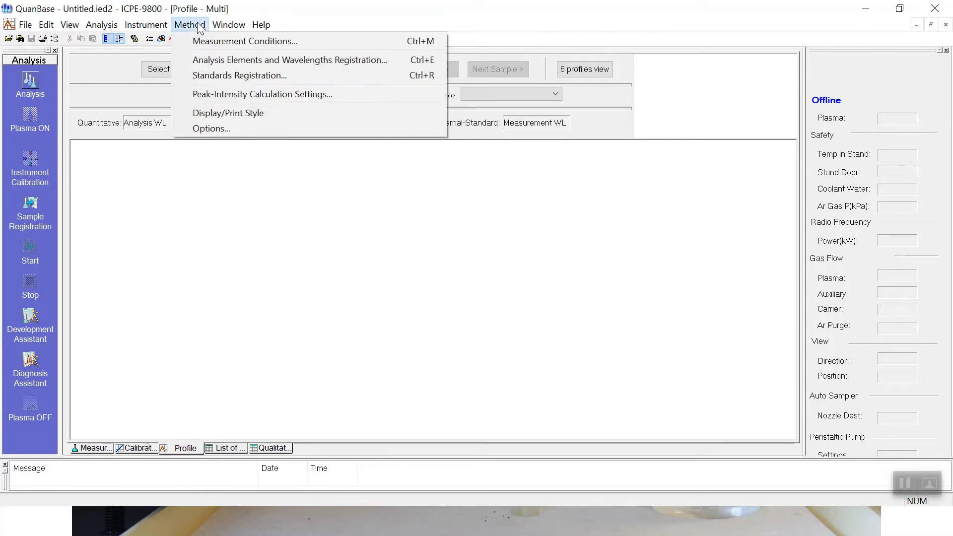
pyautogui.click(205, 43)
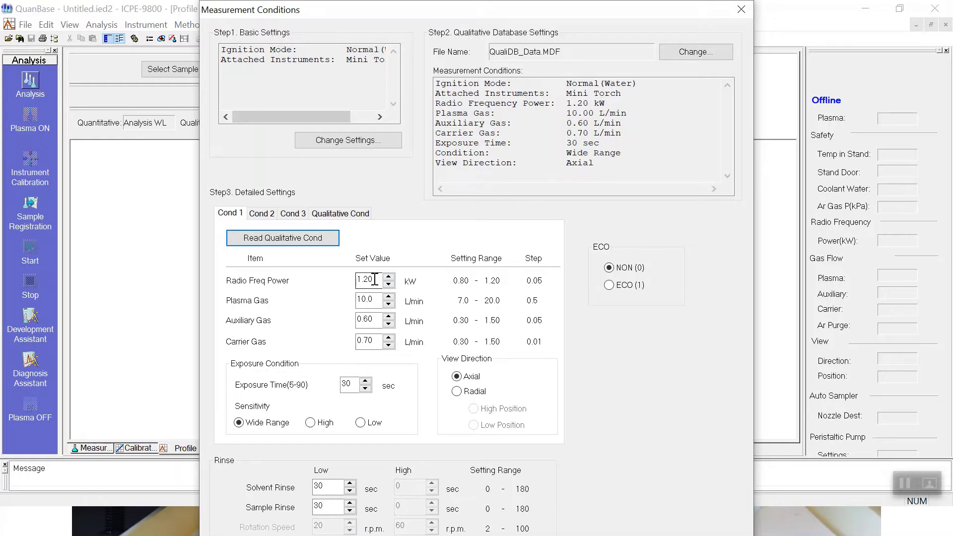
# Set the carrier gas flow of measurement condition Cond 1 to 0.30 L/min.
pyautogui.moveTo(374, 279); pyautogui.dragTo(358, 281)
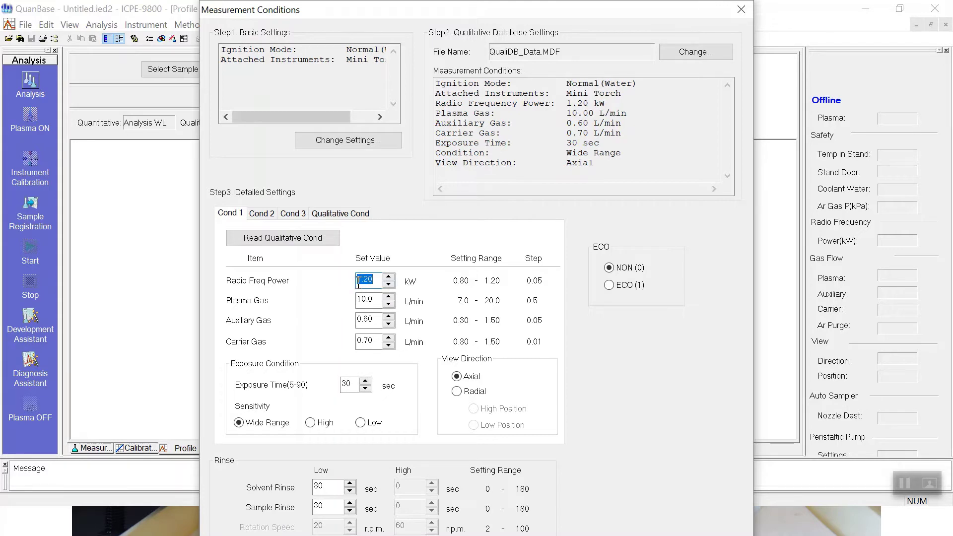
pyautogui.click(374, 303)
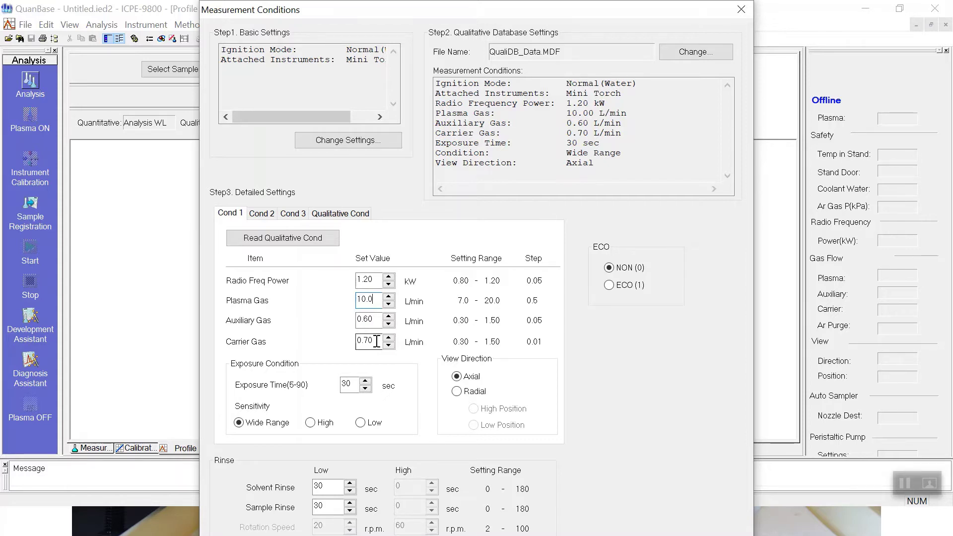
pyautogui.moveTo(377, 342); pyautogui.dragTo(367, 345)
pyautogui.write('30')
# Set the low solvent rinse to 0 sec and choose the axial view direction for Cond 1.
pyautogui.doubleClick(317, 486)
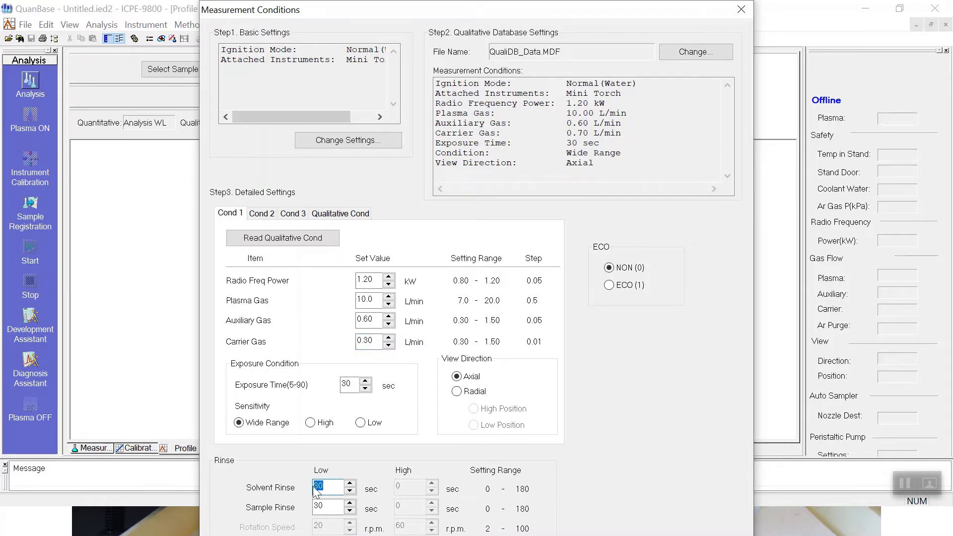
pyautogui.write('0')
pyautogui.click(336, 505)
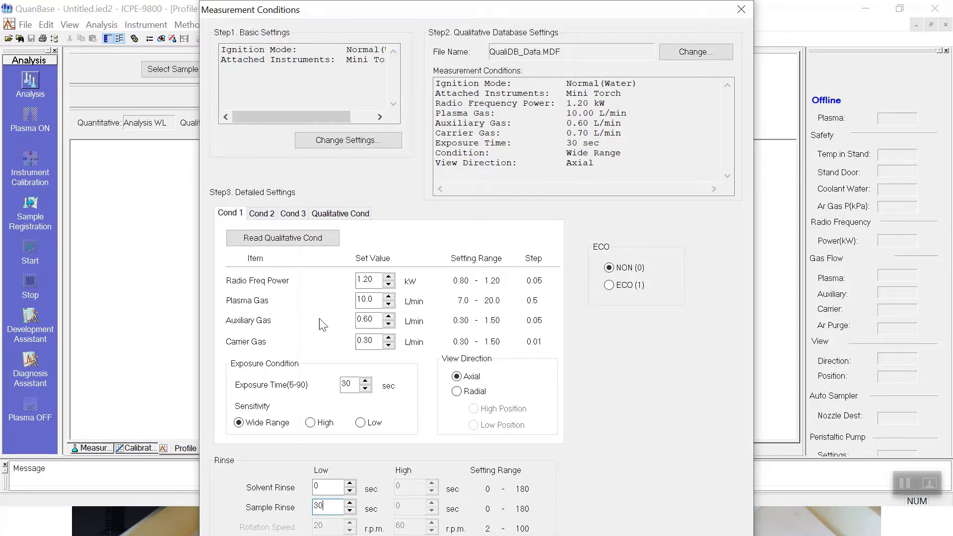
pyautogui.click(456, 376)
# Set the view direction of Cond 2 to Radial and confirm the measurement conditions.
pyautogui.click(265, 216)
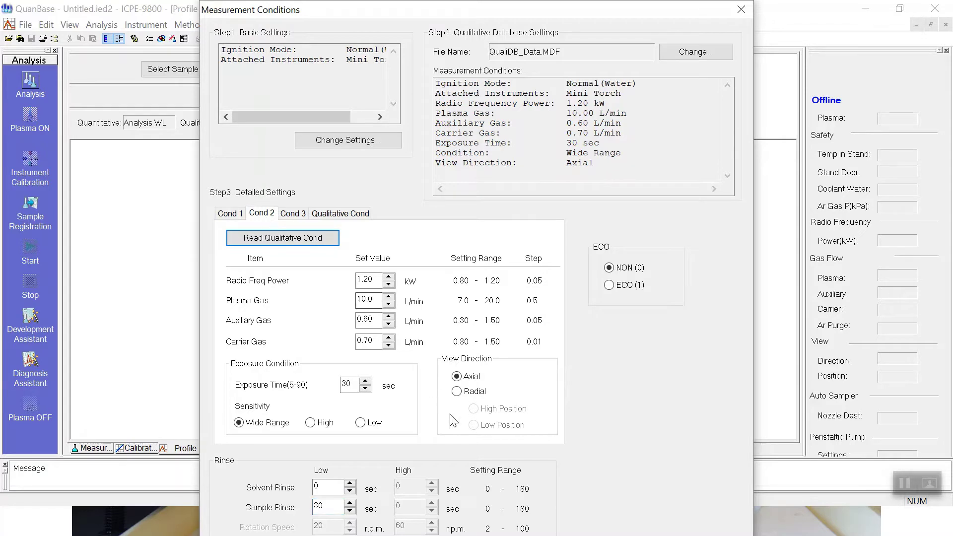
pyautogui.click(458, 393)
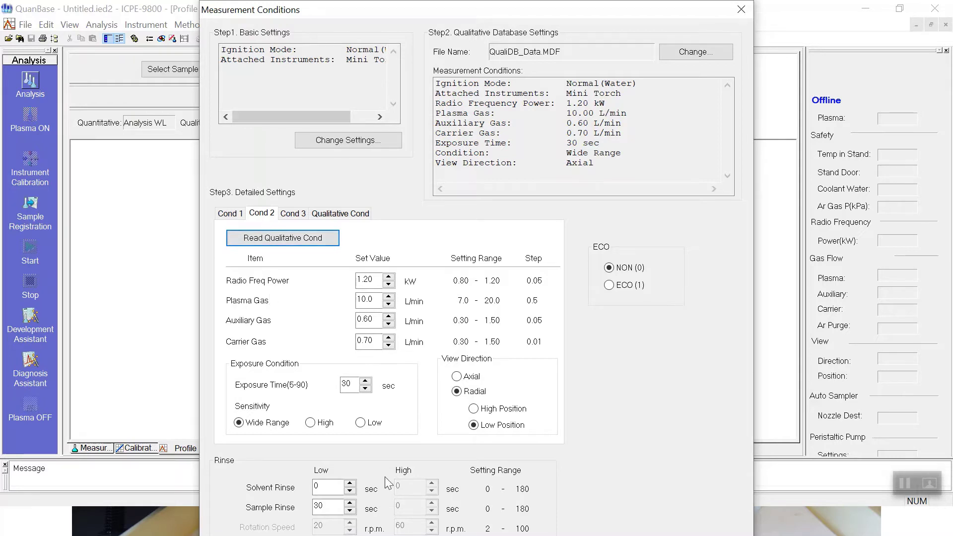
pyautogui.press('Tab')
pyautogui.press('Tab')
pyautogui.press('Tab')
pyautogui.press('Tab')
pyautogui.press('Tab')
pyautogui.press('Tab')
pyautogui.press('Tab')
pyautogui.press('Tab')
pyautogui.press('Tab')
pyautogui.press('Tab')
pyautogui.press('Tab')
pyautogui.press('Return')
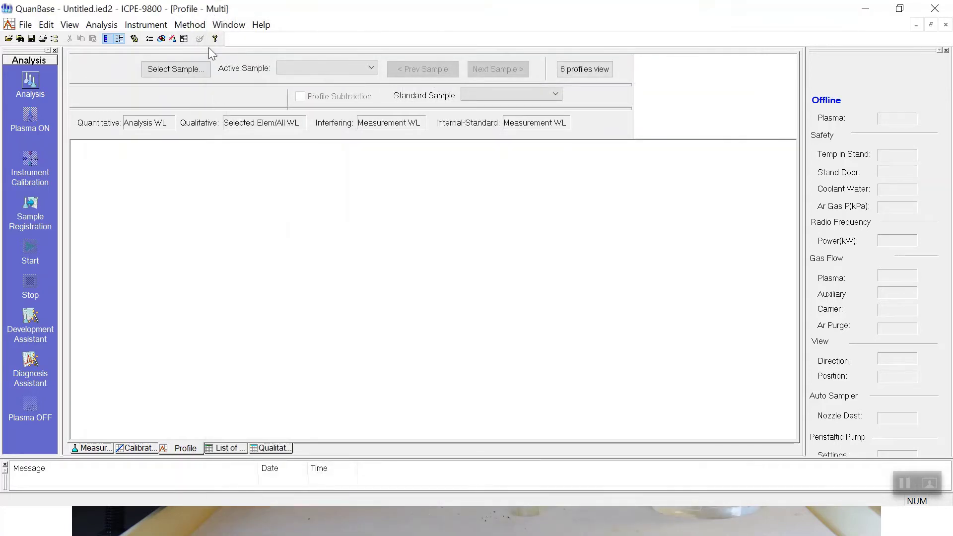
# Open the analysis elements and wavelengths registration and add Ca for quantitative analysis at wavelengths 393.366, 396.847 and 422.673.
pyautogui.click(205, 28)
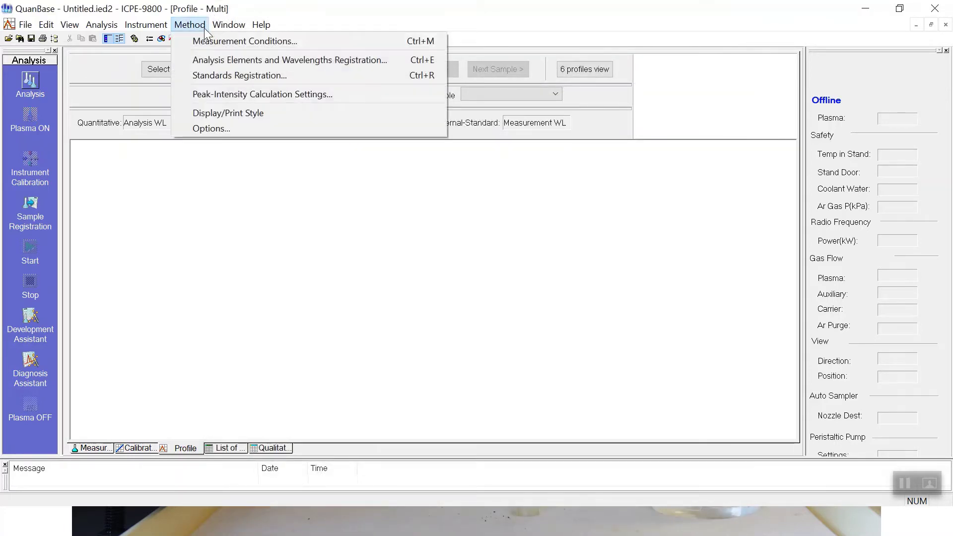
pyautogui.click(209, 60)
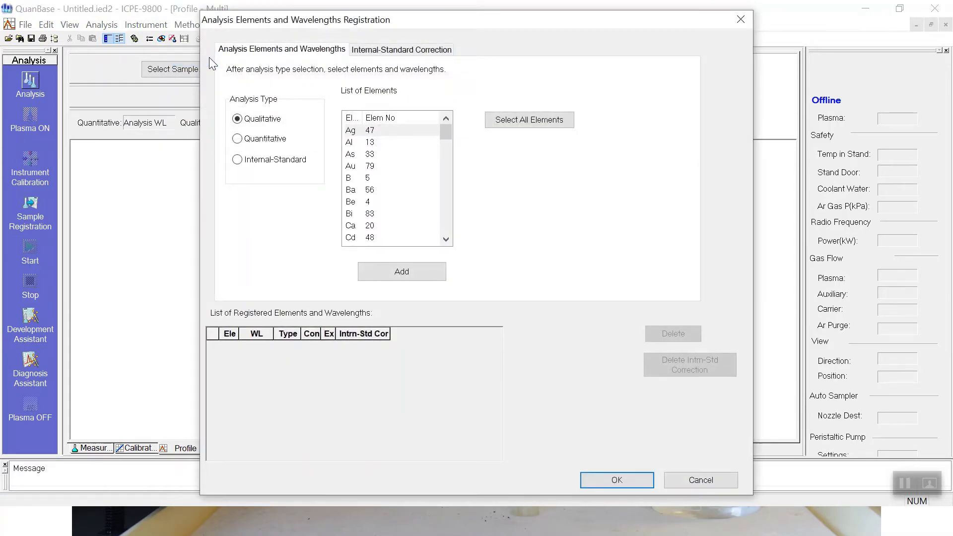
pyautogui.click(238, 141)
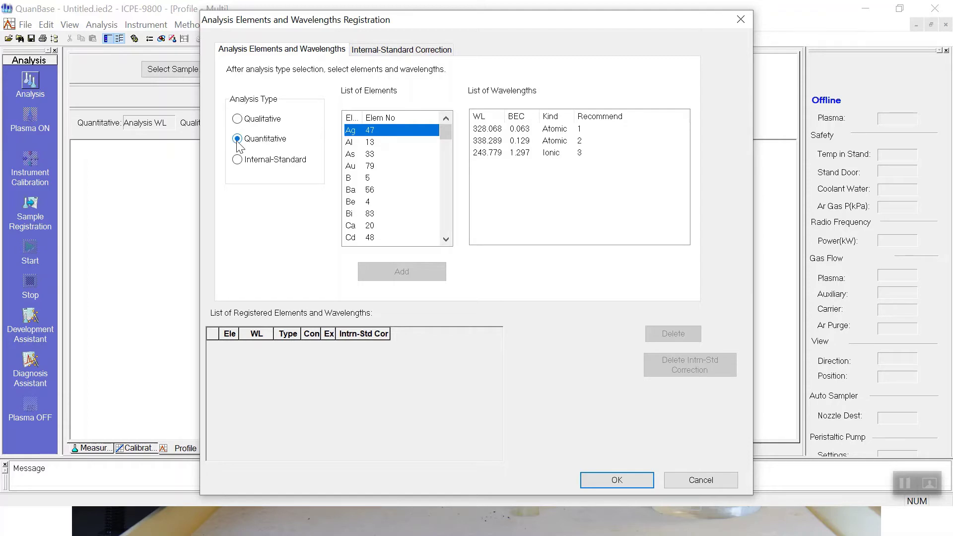
pyautogui.click(379, 226)
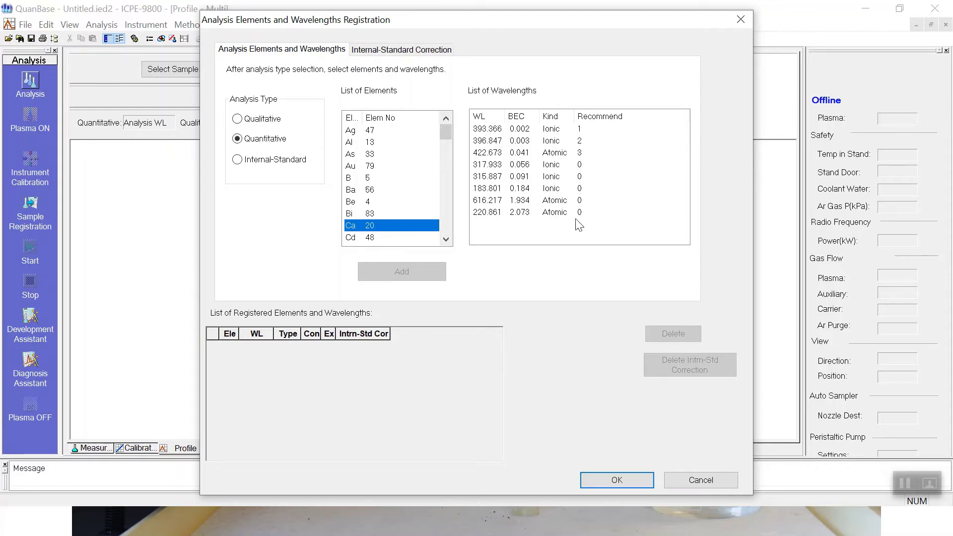
pyautogui.click(586, 131)
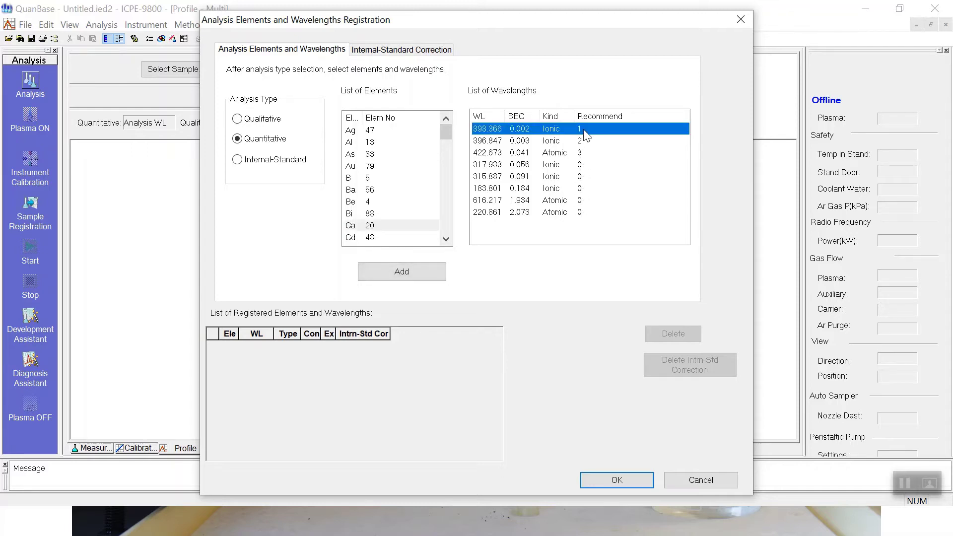
pyautogui.keyDown('shift'); pyautogui.click(582, 154); pyautogui.keyUp('shift')
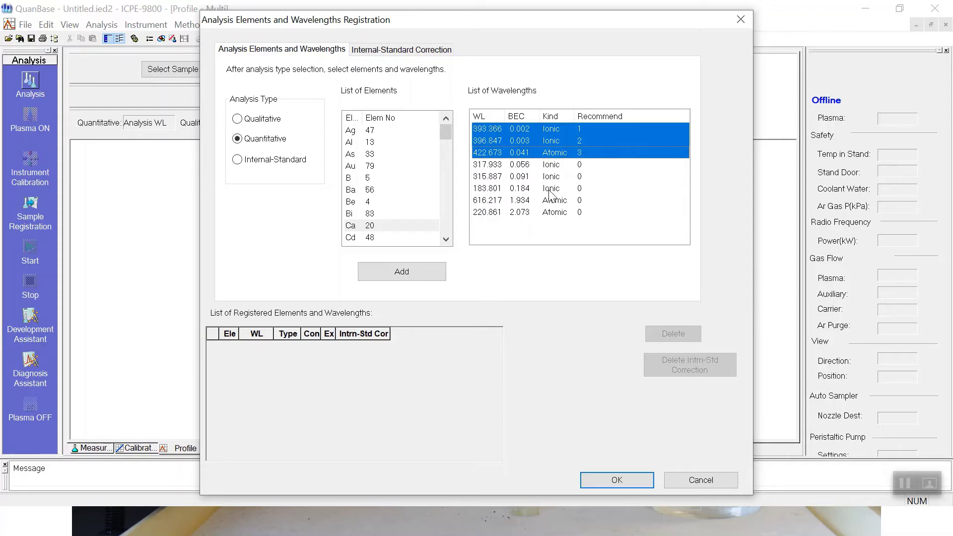
pyautogui.click(422, 269)
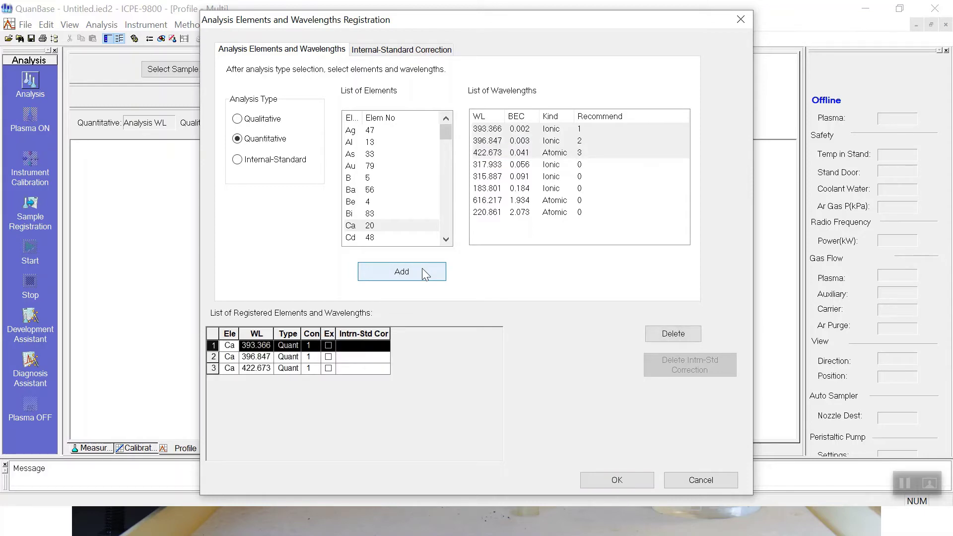
# Register cobalt (Co) for quantitative analysis at wavelengths 228.616, 238.892 and 237.862.
pyautogui.scroll(-1, 425, 234)
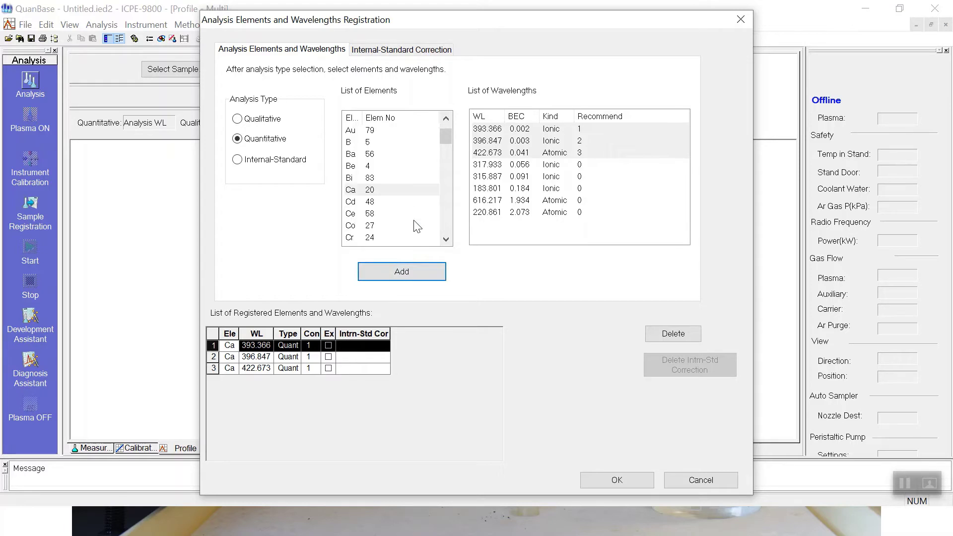
pyautogui.click(377, 225)
pyautogui.click(577, 130)
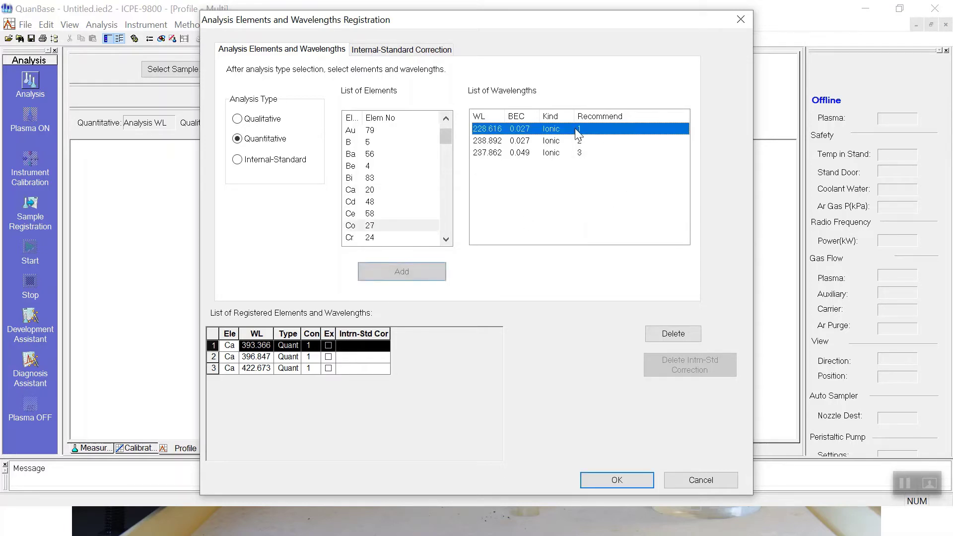
pyautogui.keyDown('shift'); pyautogui.click(568, 154); pyautogui.keyUp('shift')
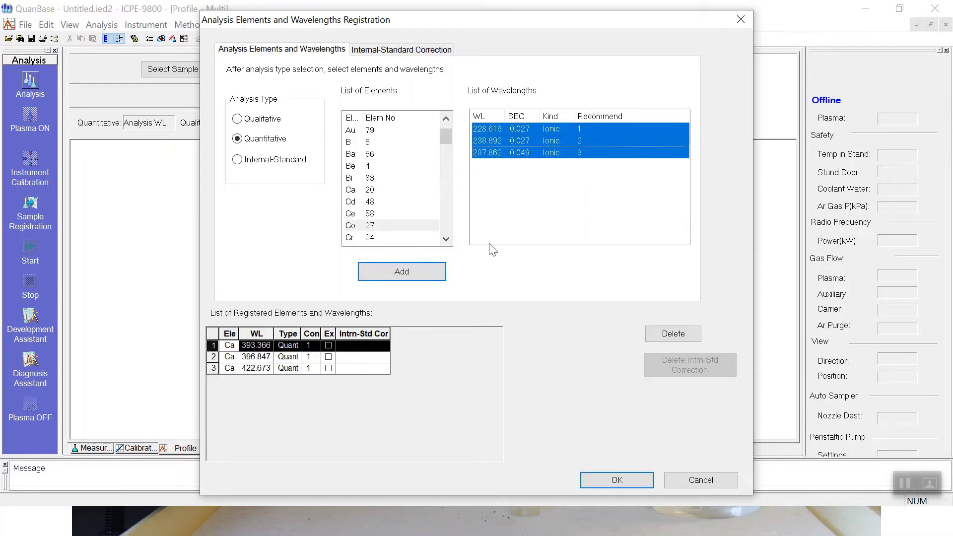
pyautogui.click(422, 272)
# Register iron (Fe) for quantitative analysis at its three recommended wavelengths 238.204, 259.940 and 239.562.
pyautogui.click(445, 240)
pyautogui.click(446, 240)
pyautogui.click(445, 240)
pyautogui.click(446, 240)
pyautogui.click(445, 240)
pyautogui.click(446, 240)
pyautogui.click(445, 240)
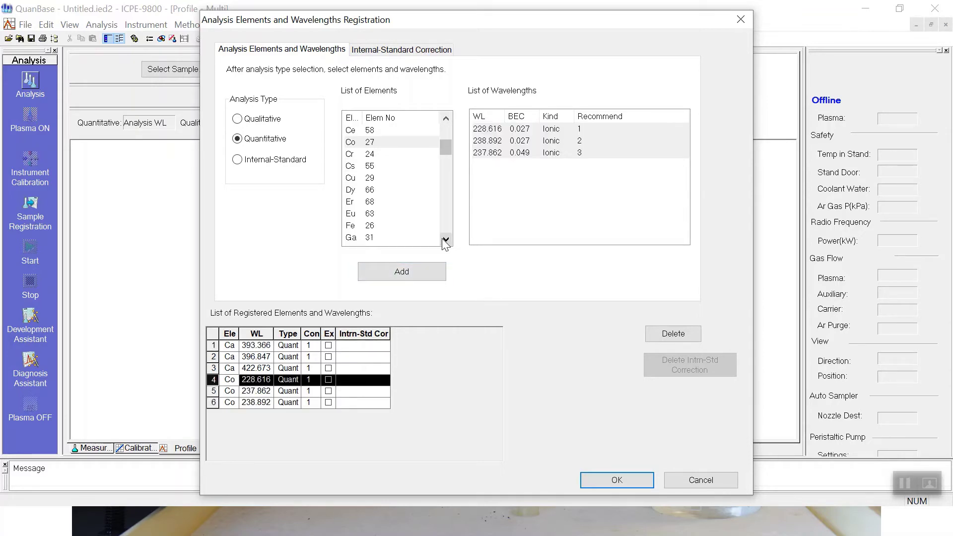
pyautogui.click(359, 223)
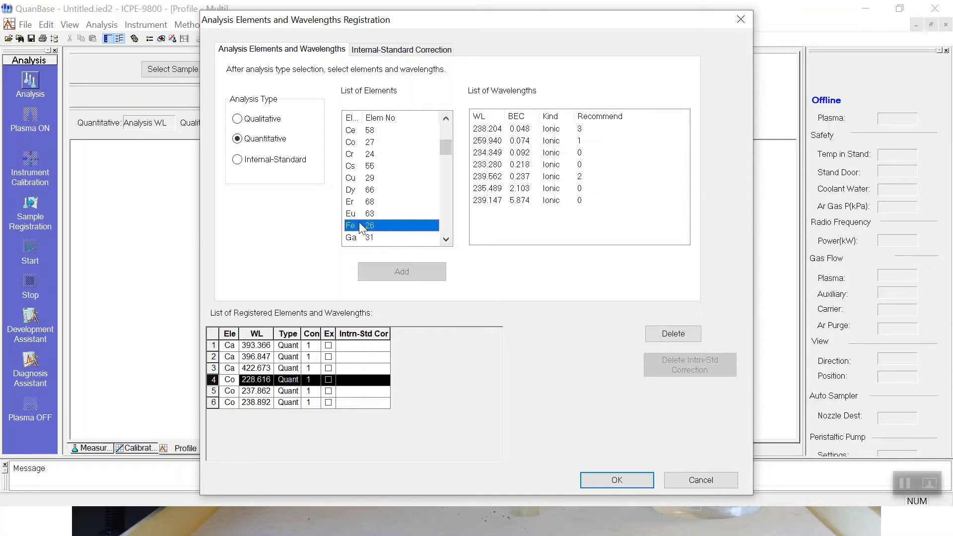
pyautogui.click(560, 129)
pyautogui.keyDown('ctrl'); pyautogui.click(556, 144); pyautogui.keyUp('ctrl')
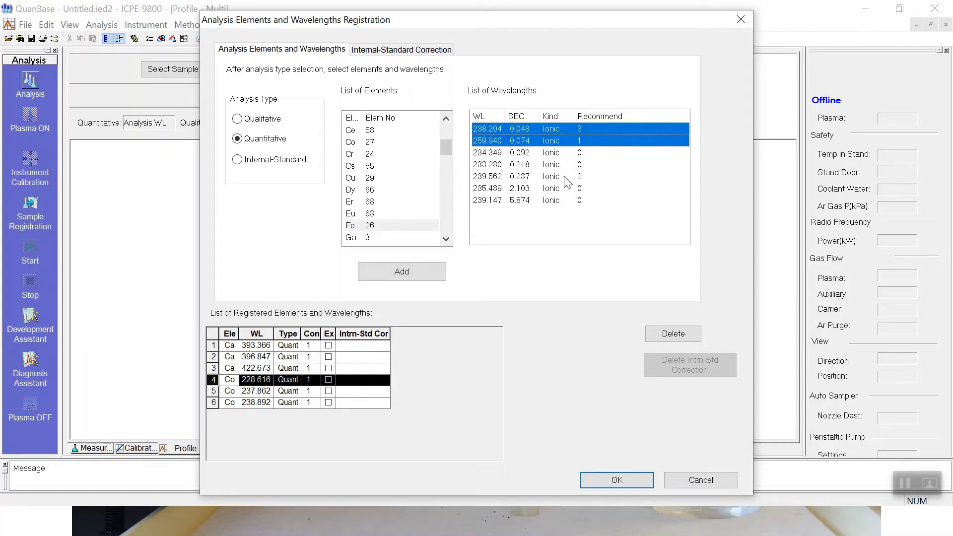
pyautogui.keyDown('ctrl'); pyautogui.click(568, 178); pyautogui.keyUp('ctrl')
pyautogui.click(402, 271)
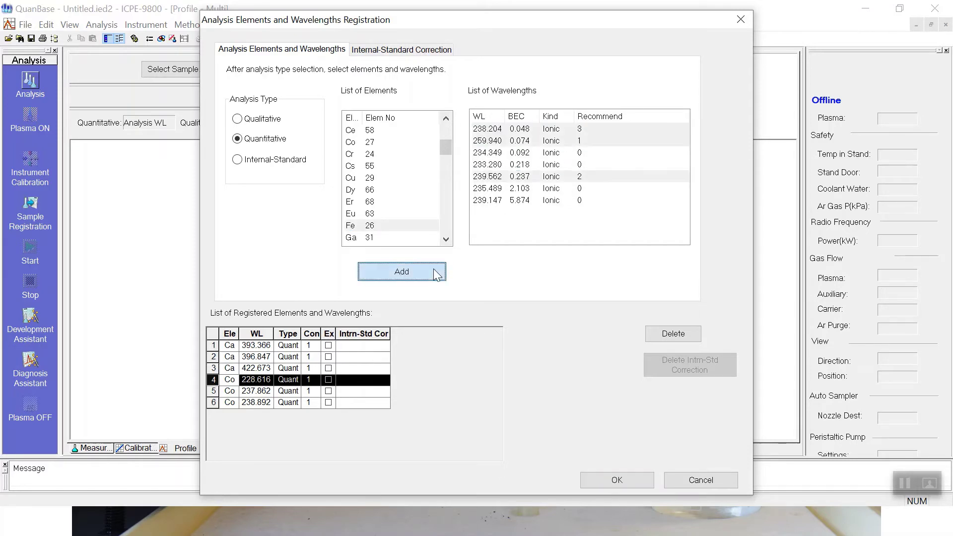
# Register potassium (K) for quantitative analysis at its three recommended wavelengths 766.490, 769.896 and 404.721.
pyautogui.click(446, 240)
pyautogui.click(446, 240)
pyautogui.click(446, 240)
pyautogui.click(446, 240)
pyautogui.click(448, 241)
pyautogui.click(449, 241)
pyautogui.click(449, 241)
pyautogui.click(449, 241)
pyautogui.click(449, 241)
pyautogui.click(449, 241)
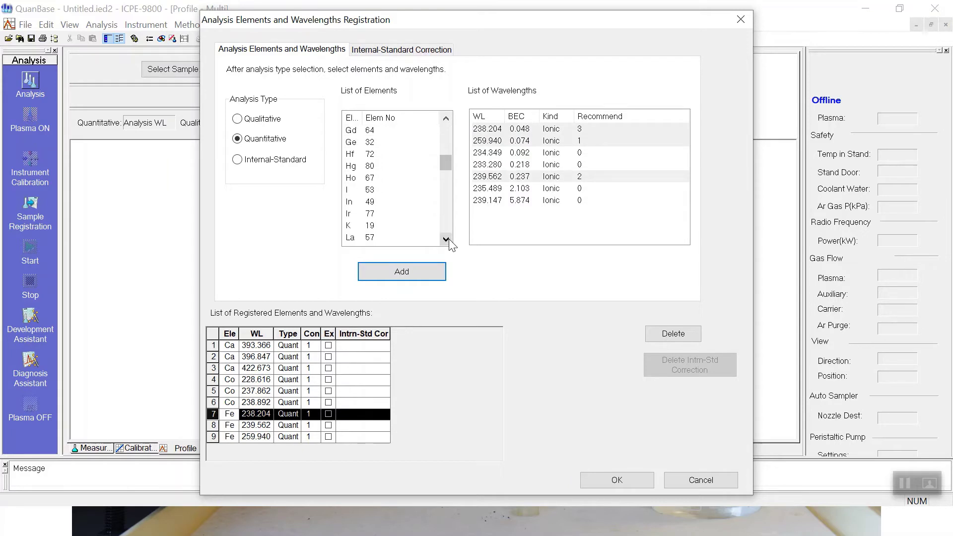
pyautogui.click(373, 226)
pyautogui.click(578, 133)
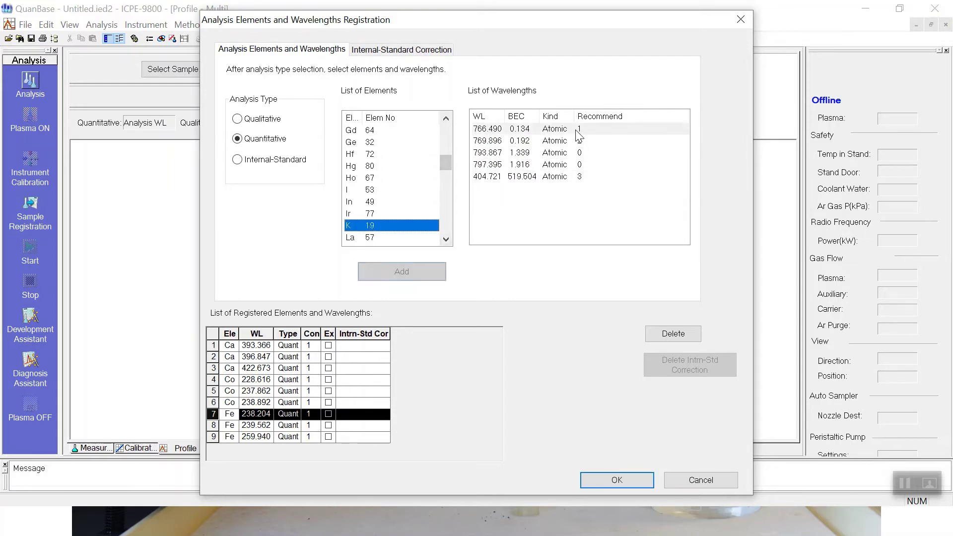
pyautogui.keyDown('ctrl'); pyautogui.click(575, 143); pyautogui.keyUp('ctrl')
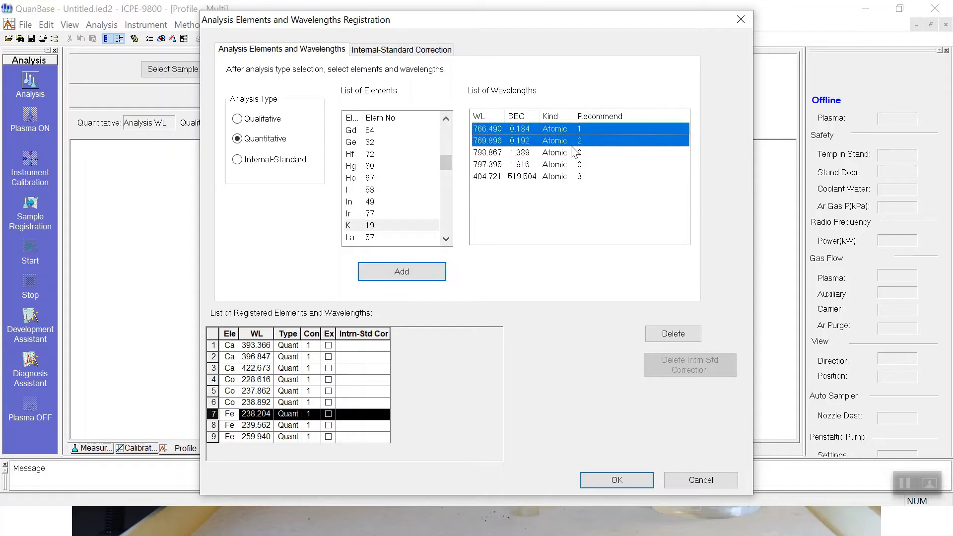
pyautogui.keyDown('ctrl'); pyautogui.click(576, 178); pyautogui.keyUp('ctrl')
pyautogui.click(432, 278)
# Register magnesium (Mg) for quantitative analysis at wavelengths 279.553, 280.270, 285.213 and 383.231.
pyautogui.click(445, 239)
pyautogui.click(446, 240)
pyautogui.click(445, 240)
pyautogui.click(446, 240)
pyautogui.click(376, 224)
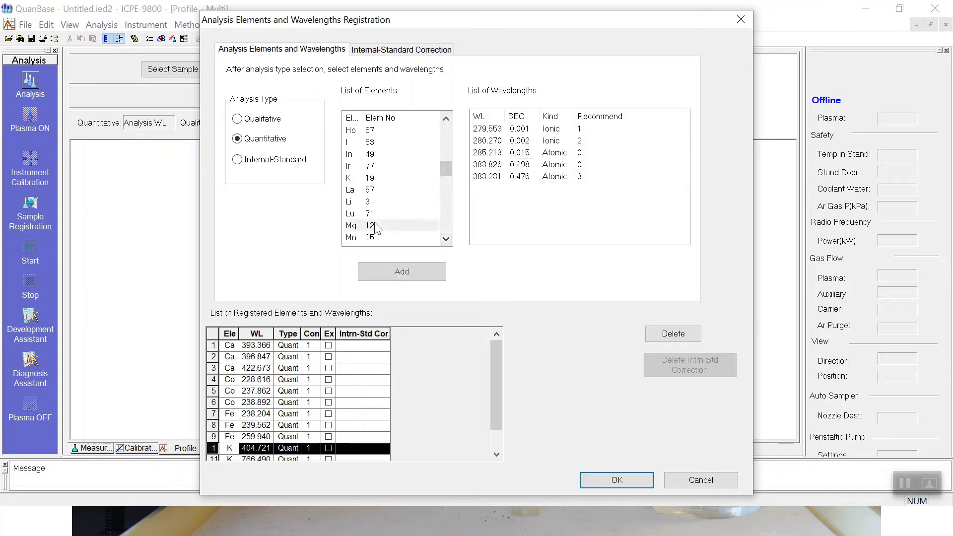
pyautogui.click(551, 130)
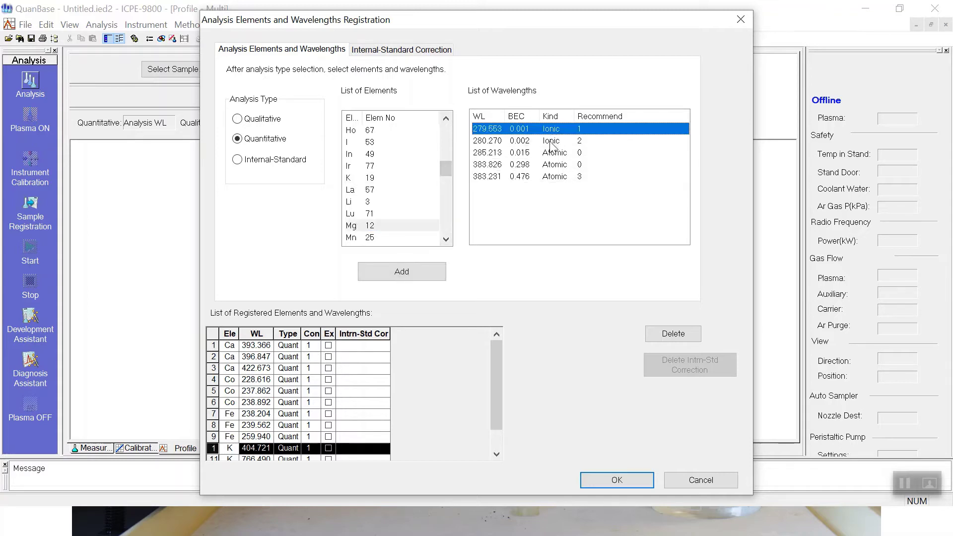
pyautogui.keyDown('ctrl'); pyautogui.click(551, 143); pyautogui.keyUp('ctrl')
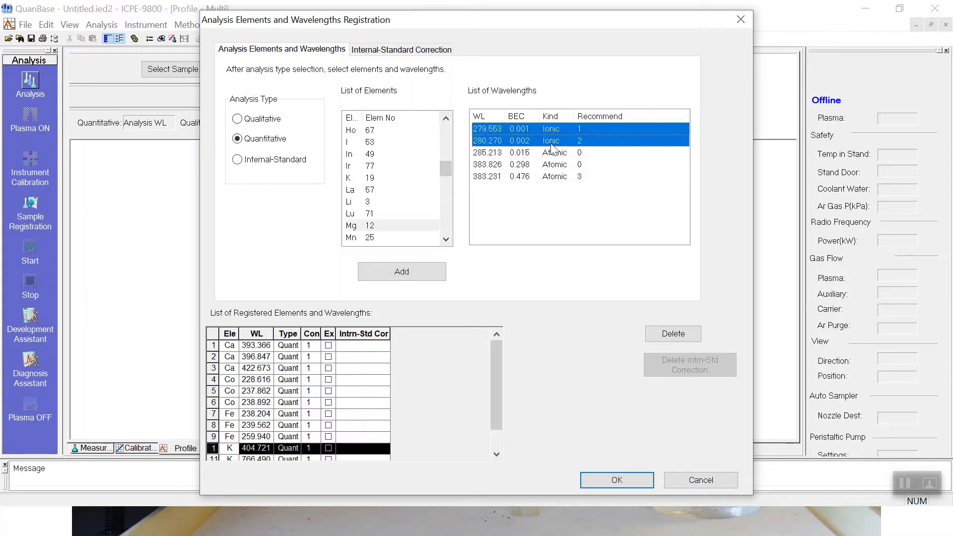
pyautogui.keyDown('ctrl'); pyautogui.click(565, 180); pyautogui.keyUp('ctrl')
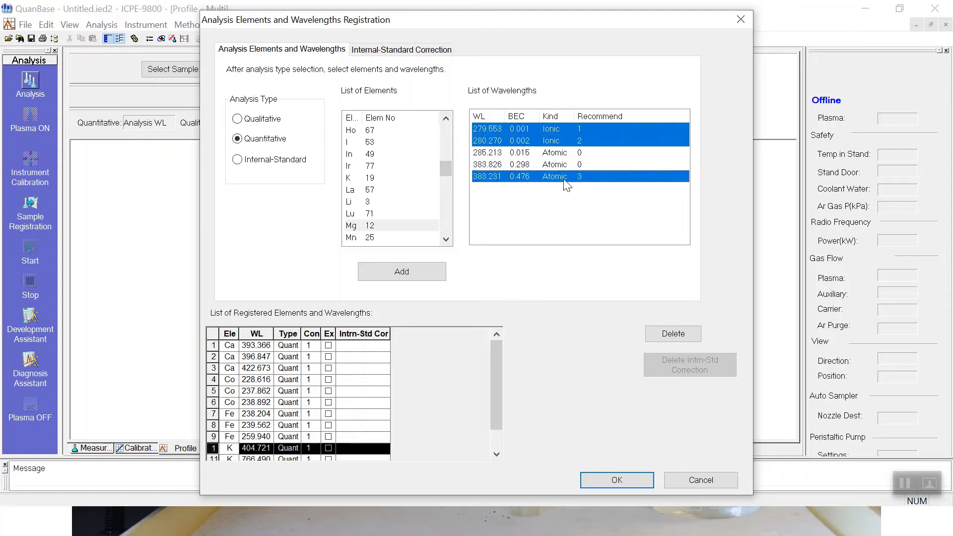
pyautogui.click(559, 130)
pyautogui.keyDown('shift'); pyautogui.click(559, 153); pyautogui.keyUp('shift')
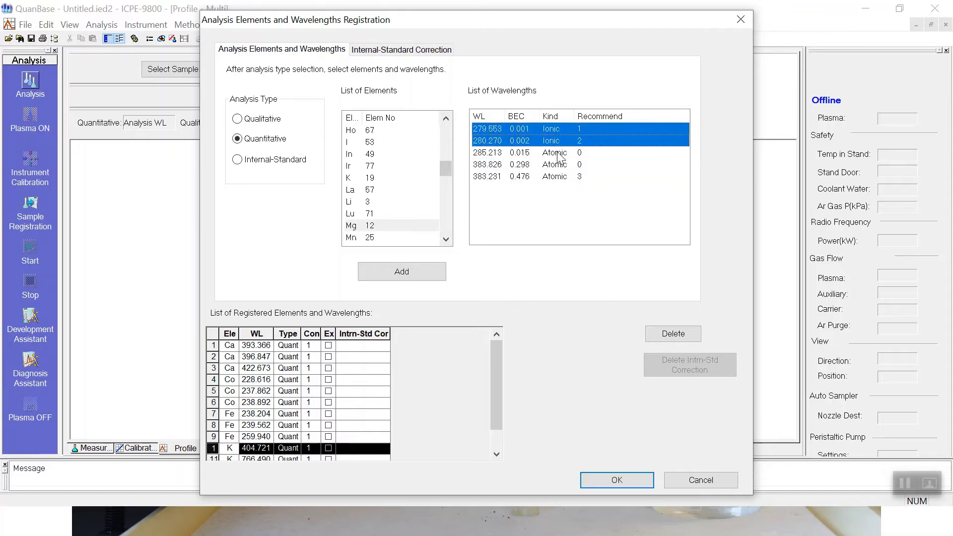
pyautogui.keyDown('ctrl'); pyautogui.click(564, 179); pyautogui.keyUp('ctrl')
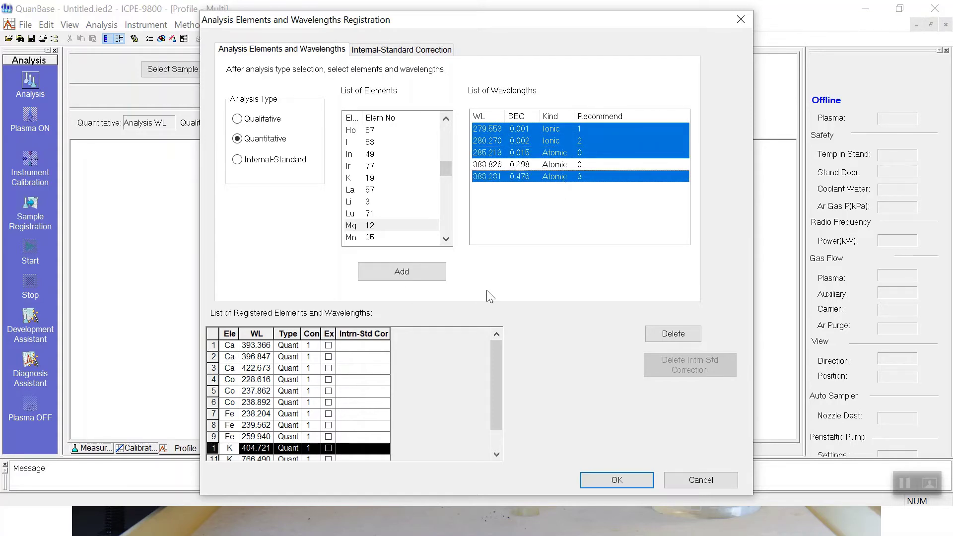
pyautogui.click(441, 273)
# Register sodium (Na) for quantitative analysis at its three recommended wavelengths 588.995, 589.592 and 330.232.
pyautogui.click(447, 238)
pyautogui.click(446, 238)
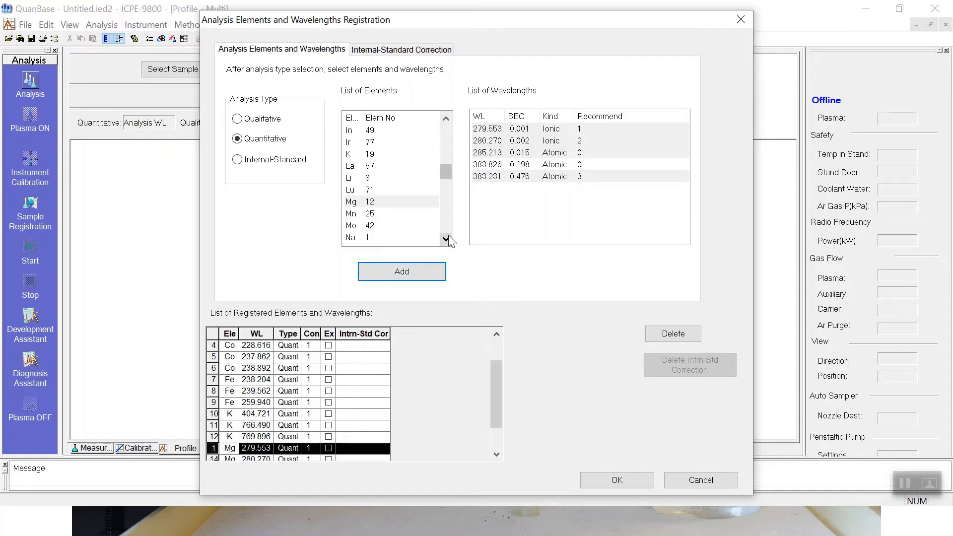
pyautogui.click(446, 239)
pyautogui.click(381, 226)
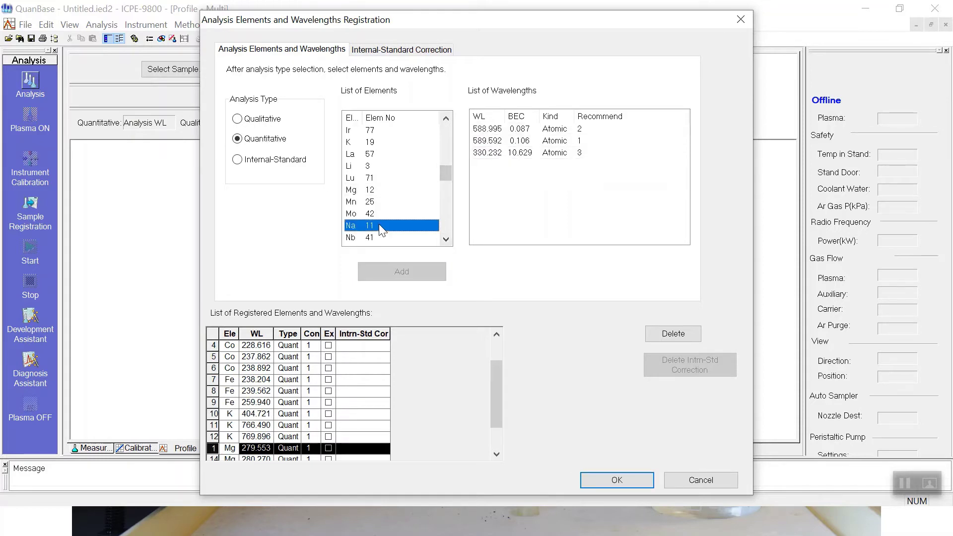
pyautogui.click(579, 130)
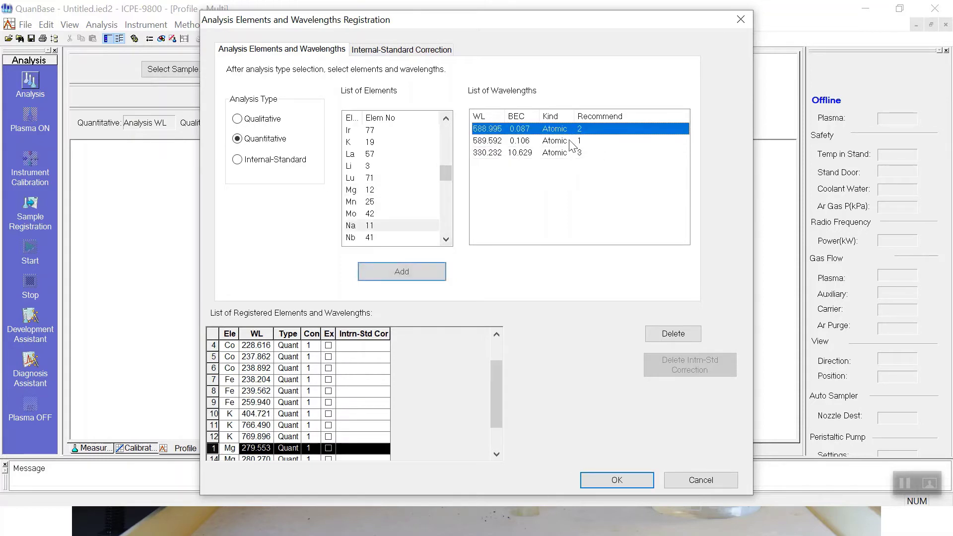
pyautogui.keyDown('ctrl'); pyautogui.click(565, 153); pyautogui.keyUp('ctrl')
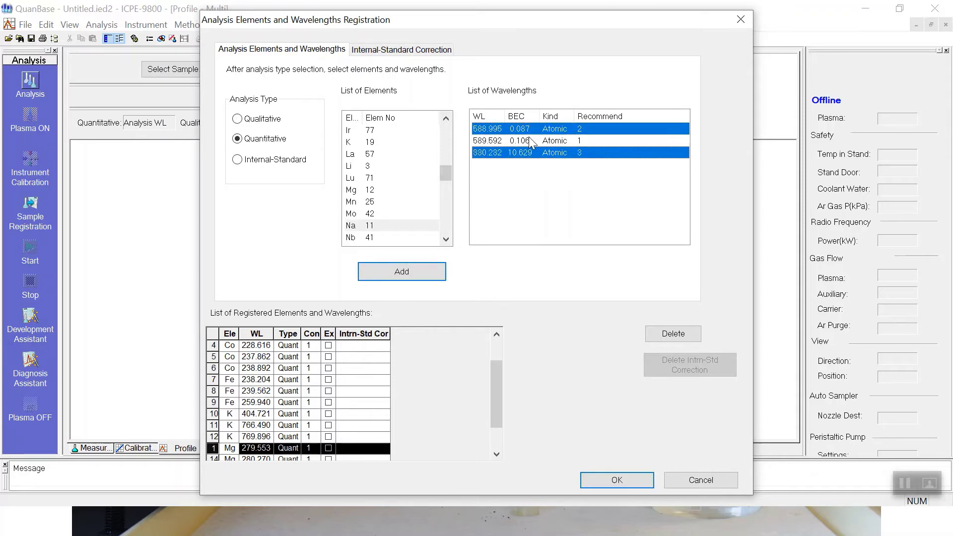
pyautogui.click(424, 271)
# Register zinc (Zn) for quantitative analysis at its three recommended wavelengths 202.548, 213.856 and 206.200.
pyautogui.click(449, 240)
pyautogui.click(449, 239)
pyautogui.click(449, 239)
pyautogui.click(449, 240)
pyautogui.click(446, 240)
pyautogui.click(446, 239)
pyautogui.click(446, 239)
pyautogui.click(449, 240)
pyautogui.click(448, 240)
pyautogui.click(449, 240)
pyautogui.click(449, 240)
pyautogui.click(449, 241)
pyautogui.click(448, 241)
pyautogui.click(448, 240)
pyautogui.click(446, 239)
pyautogui.click(446, 239)
pyautogui.click(446, 240)
pyautogui.click(446, 239)
pyautogui.click(448, 240)
pyautogui.click(448, 240)
pyautogui.click(449, 240)
pyautogui.click(448, 240)
pyautogui.click(448, 240)
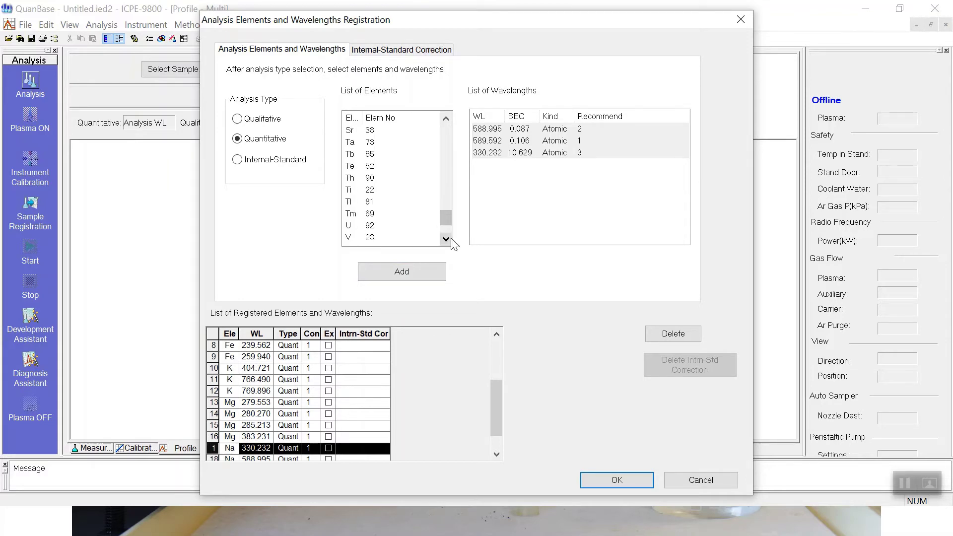
pyautogui.click(449, 240)
pyautogui.click(448, 240)
pyautogui.click(449, 240)
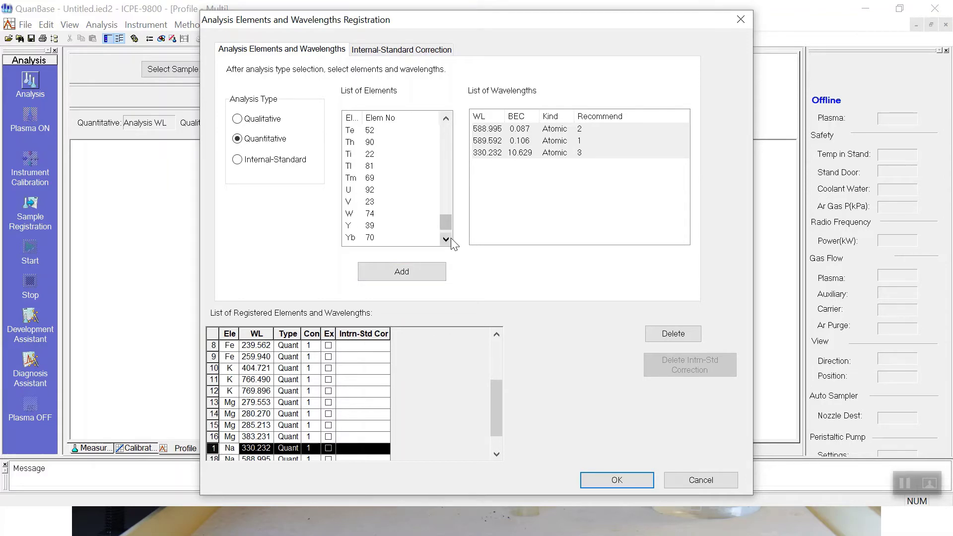
pyautogui.click(446, 239)
pyautogui.click(380, 238)
pyautogui.click(554, 130)
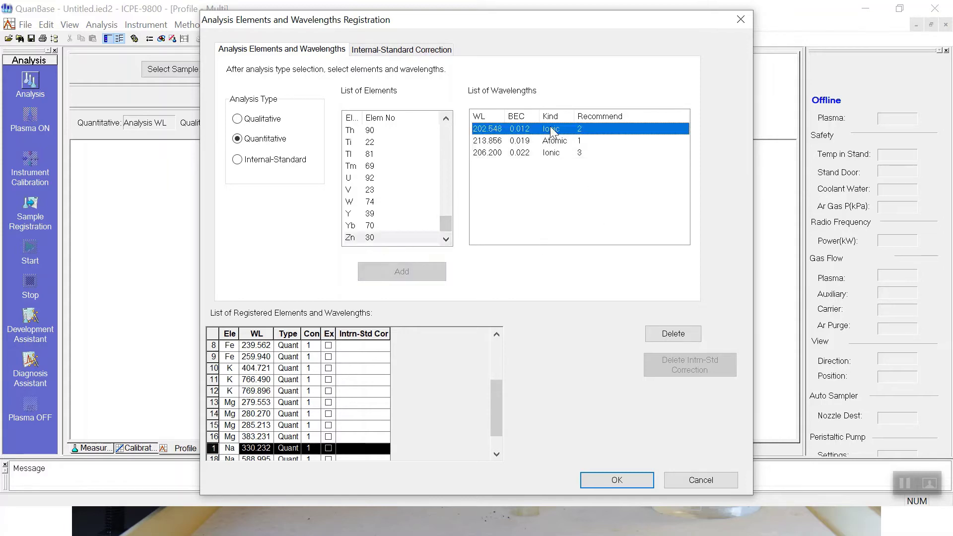
pyautogui.keyDown('shift'); pyautogui.click(549, 142); pyautogui.keyUp('shift')
pyautogui.keyDown('shift'); pyautogui.click(548, 153); pyautogui.keyUp('shift')
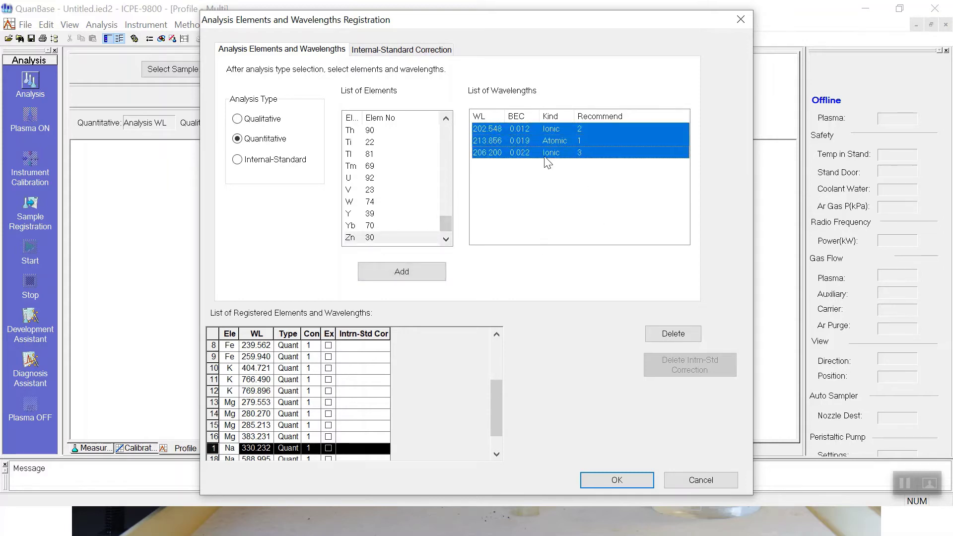
pyautogui.click(411, 275)
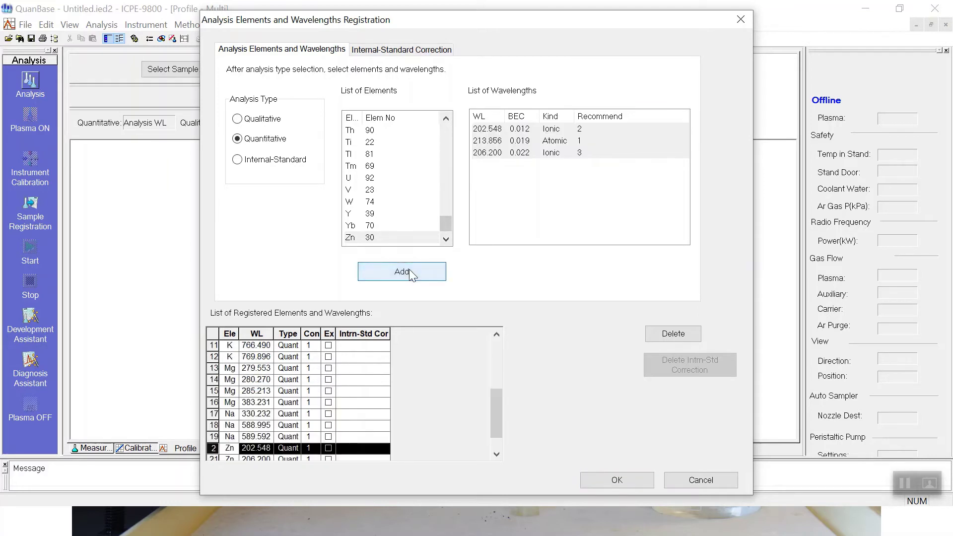
# Register yttrium (Y) as an internal-standard element at its three recommended wavelengths 371.030, 360.073 and 324.228.
pyautogui.click(244, 163)
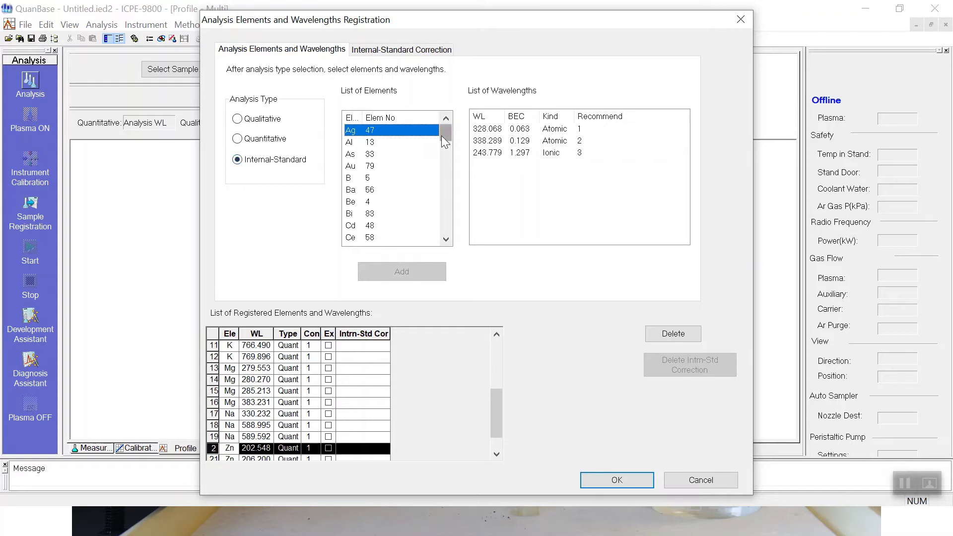
pyautogui.moveTo(446, 134); pyautogui.dragTo(445, 225)
pyautogui.click(363, 214)
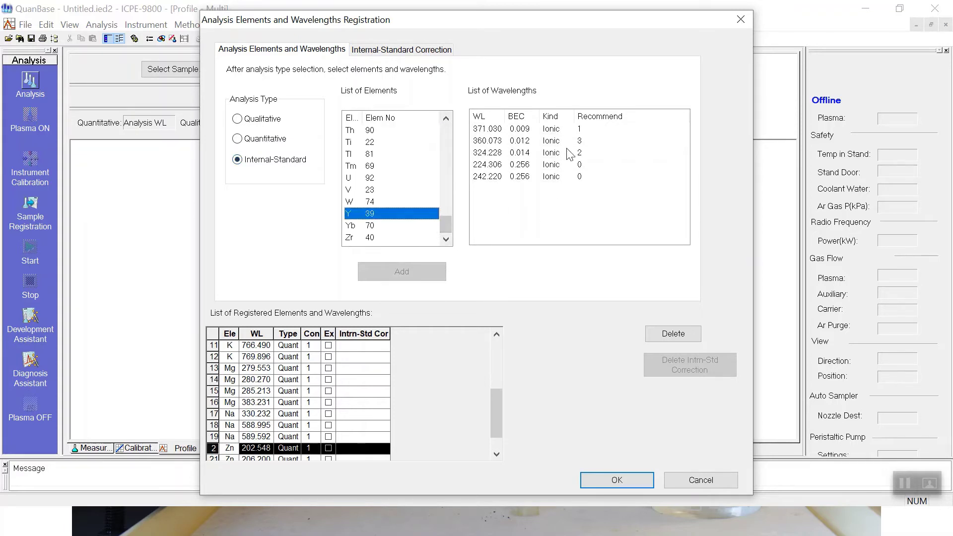
pyautogui.click(561, 129)
pyautogui.keyDown('ctrl'); pyautogui.click(561, 141); pyautogui.keyUp('ctrl')
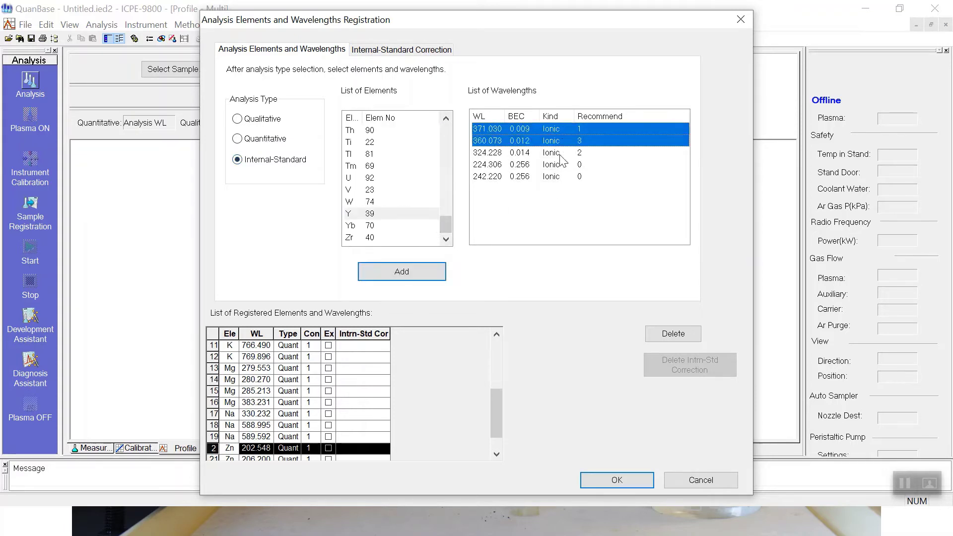
pyautogui.keyDown('ctrl'); pyautogui.click(560, 153); pyautogui.keyUp('ctrl')
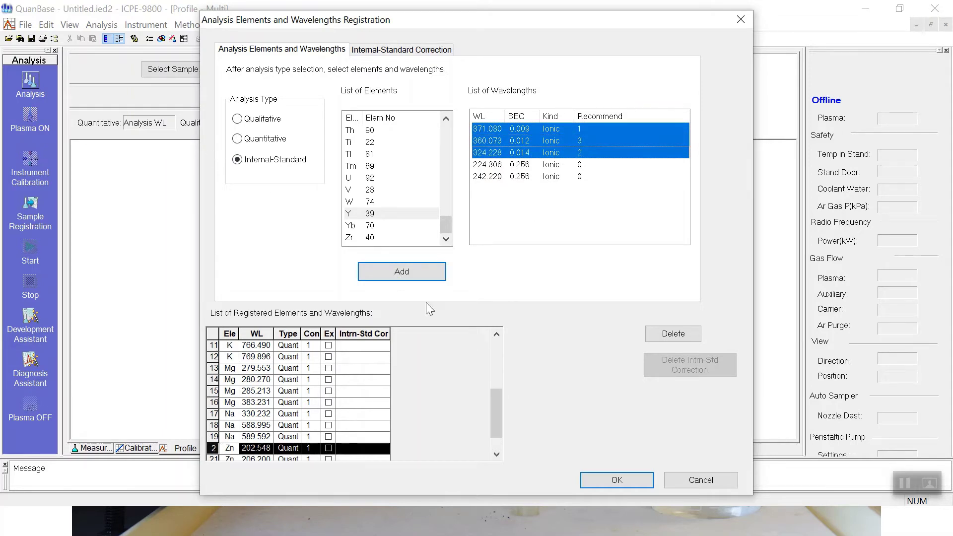
pyautogui.click(428, 279)
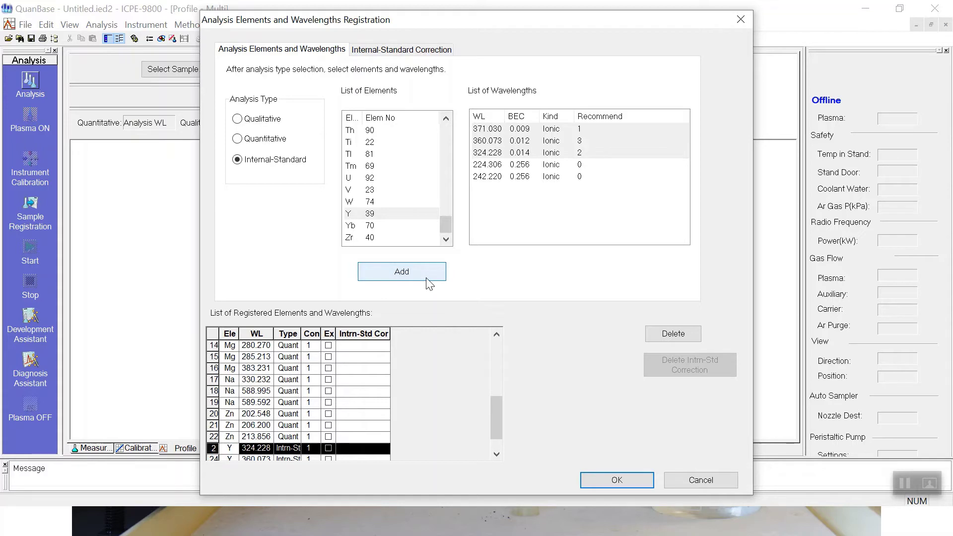
# Assign measurement condition 2 to the three registered potassium wavelengths 404.721, 766.490 and 769.896.
pyautogui.scroll(3, 269, 449)
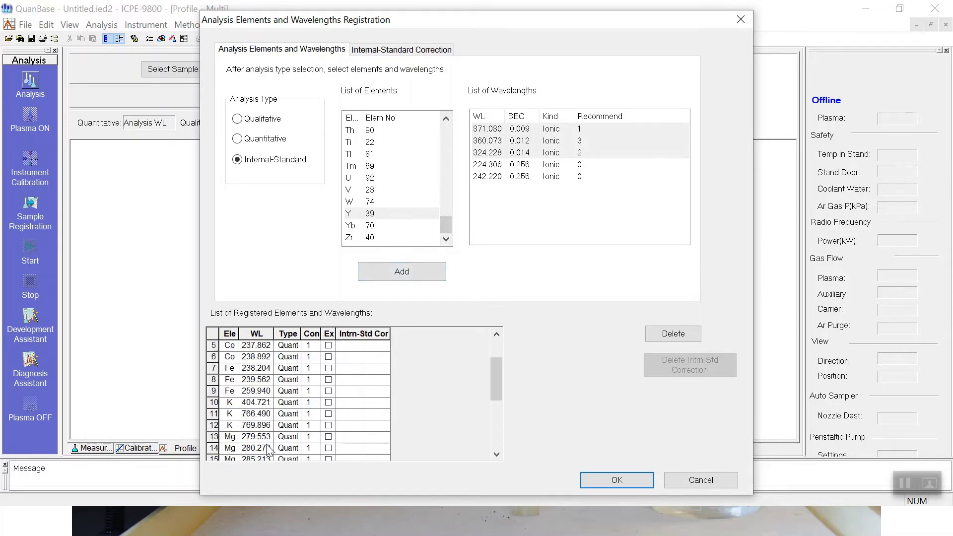
pyautogui.click(310, 404)
pyautogui.click(316, 402)
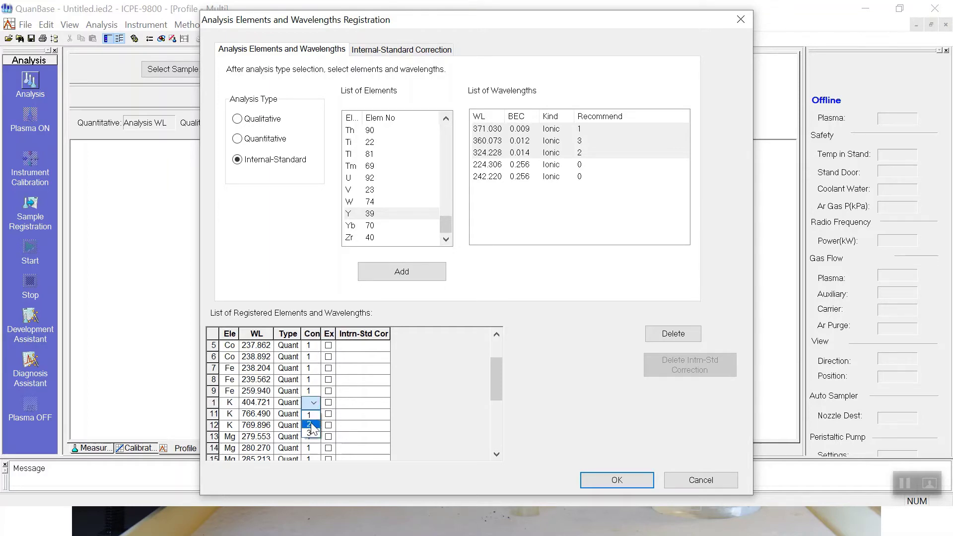
pyautogui.click(311, 423)
pyautogui.scroll(-1, 311, 457)
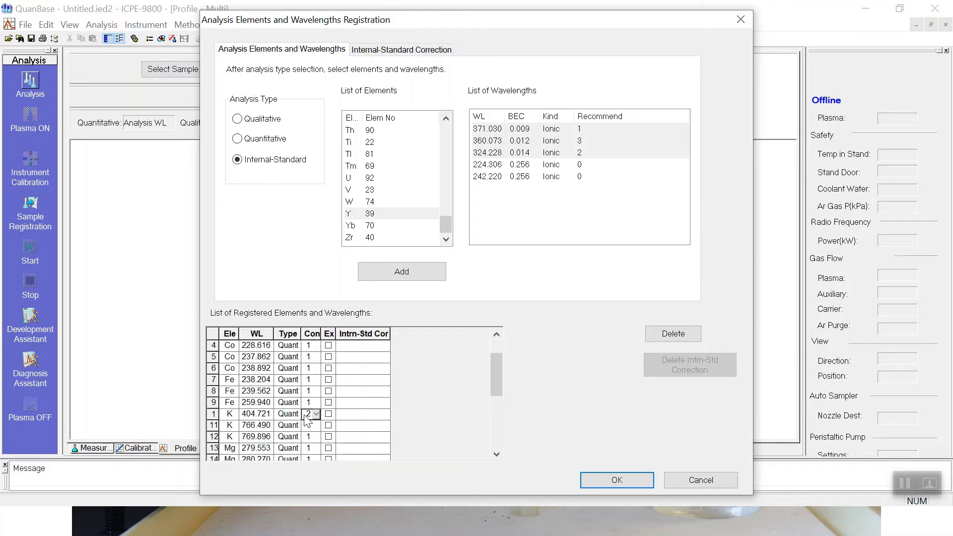
pyautogui.click(310, 426)
pyautogui.click(317, 426)
pyautogui.click(318, 444)
pyautogui.scroll(-1, 327, 449)
pyautogui.click(310, 448)
pyautogui.click(317, 448)
pyautogui.click(314, 453)
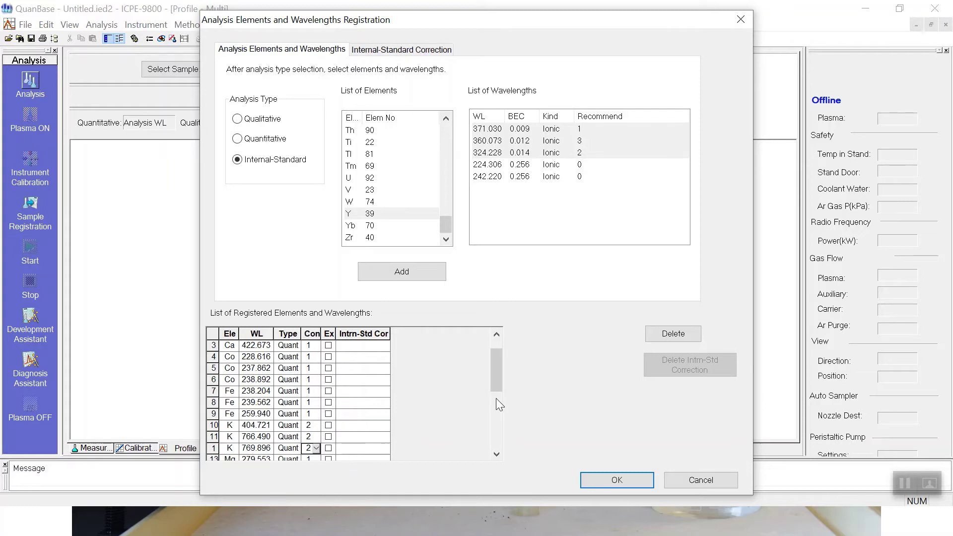
# Set Y 324.228 as the internal-standard correction for all quantitative wavelengths from Ca to Zn, and accept the registration.
pyautogui.moveTo(496, 378); pyautogui.dragTo(496, 355)
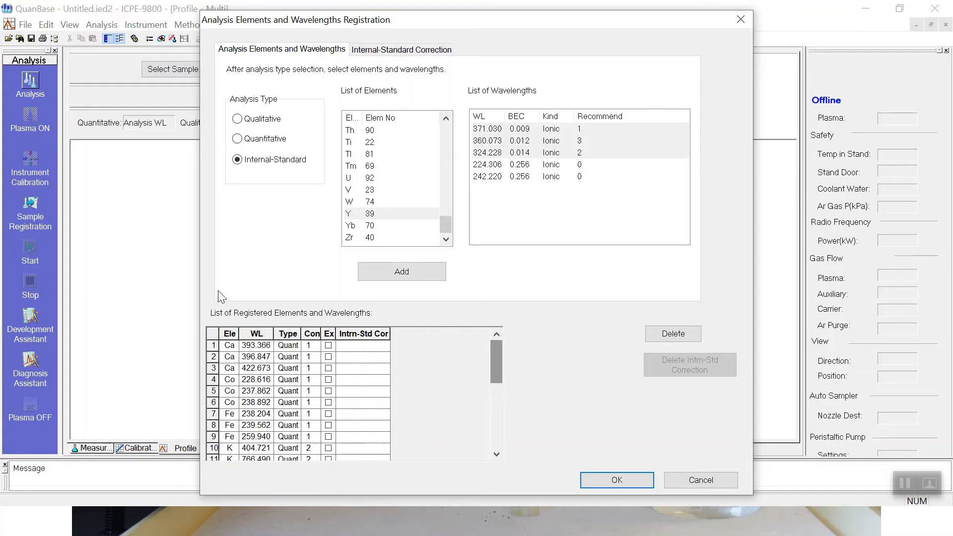
pyautogui.click(214, 345)
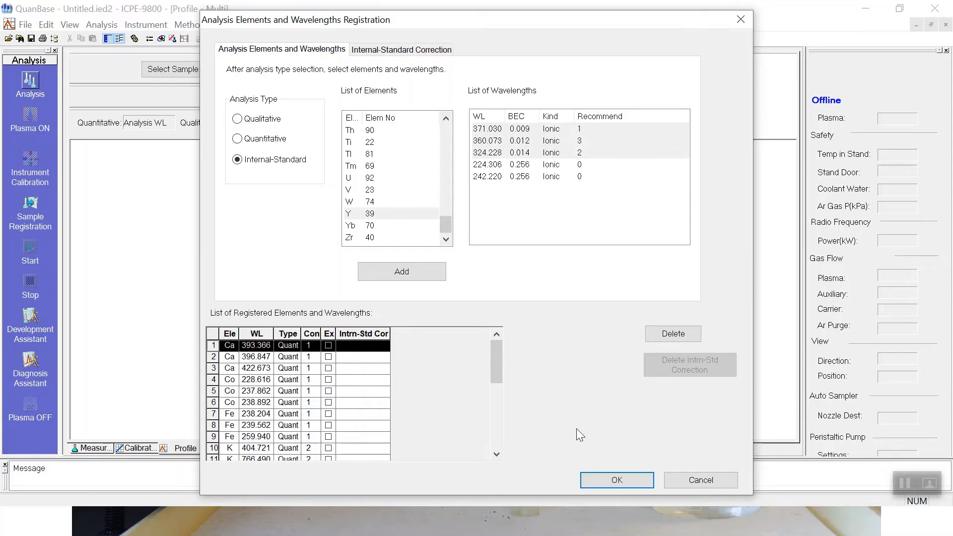
pyautogui.moveTo(496, 364); pyautogui.dragTo(481, 433)
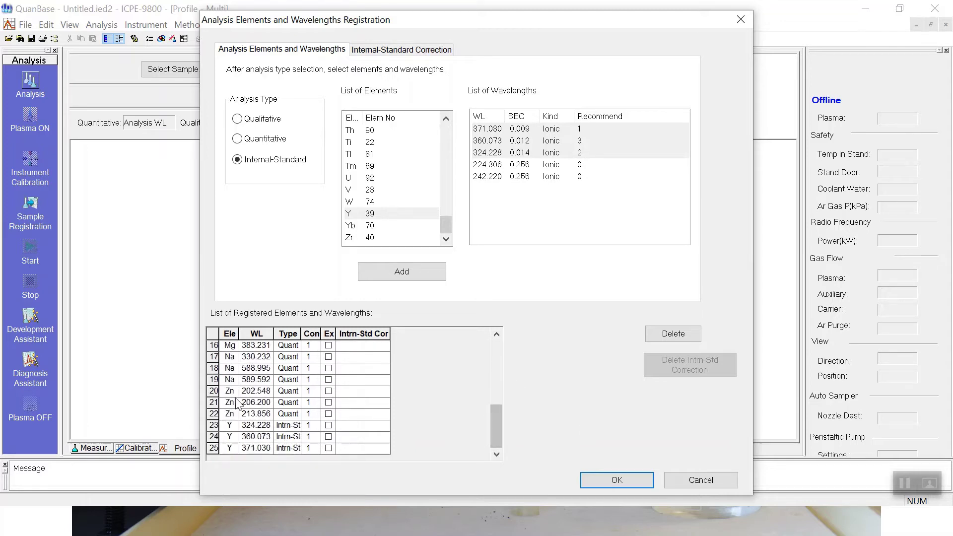
pyautogui.keyDown('shift'); pyautogui.click(214, 414); pyautogui.keyUp('shift')
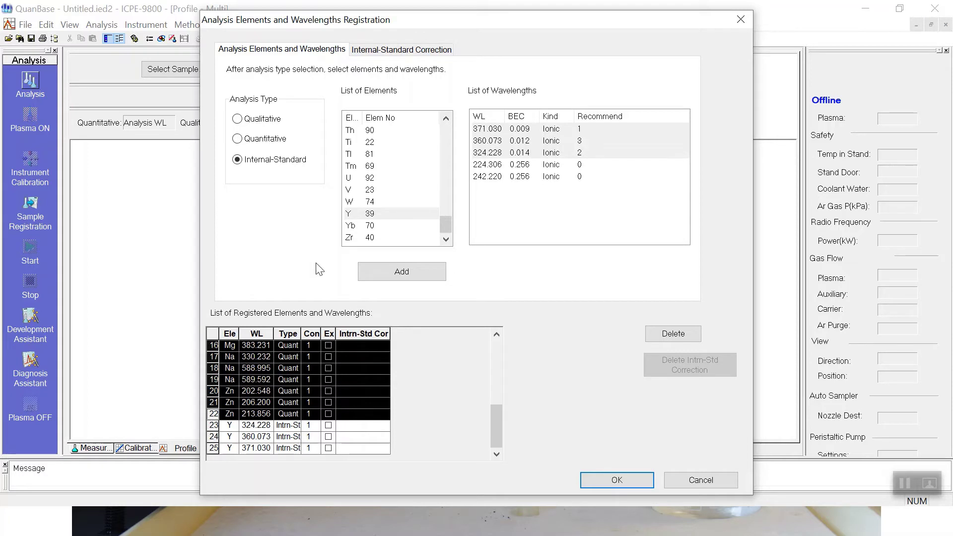
pyautogui.click(400, 50)
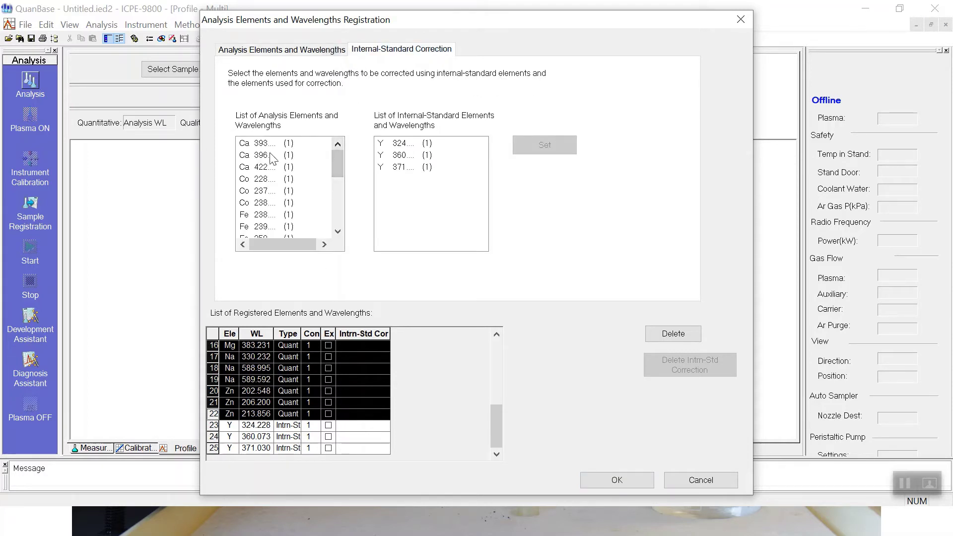
pyautogui.click(292, 147)
pyautogui.moveTo(334, 161); pyautogui.dragTo(328, 260)
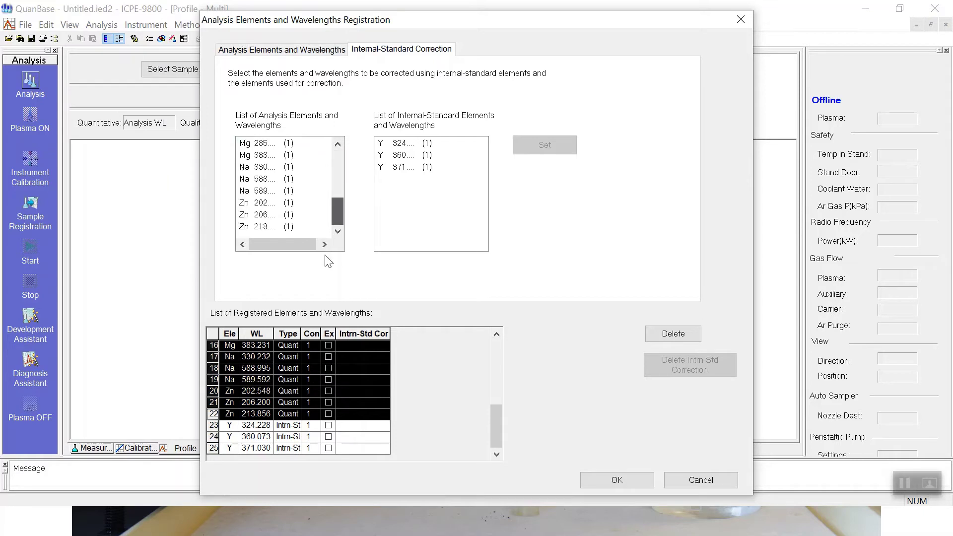
pyautogui.keyDown('shift'); pyautogui.click(267, 230); pyautogui.keyUp('shift')
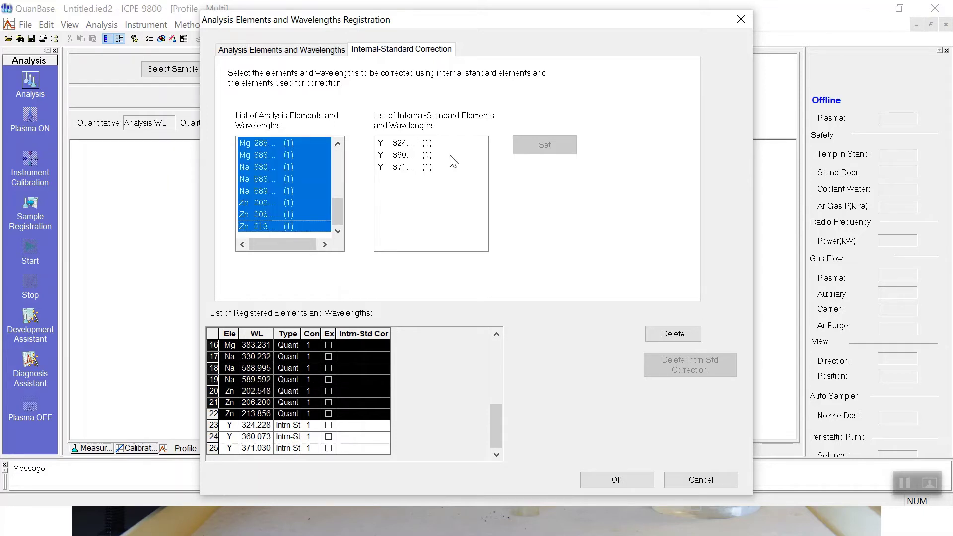
pyautogui.click(400, 145)
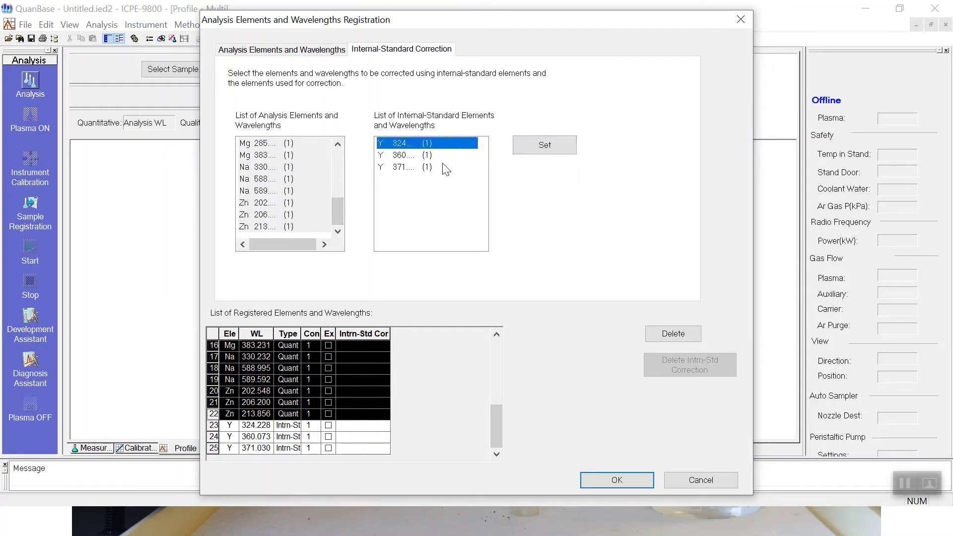
pyautogui.click(561, 147)
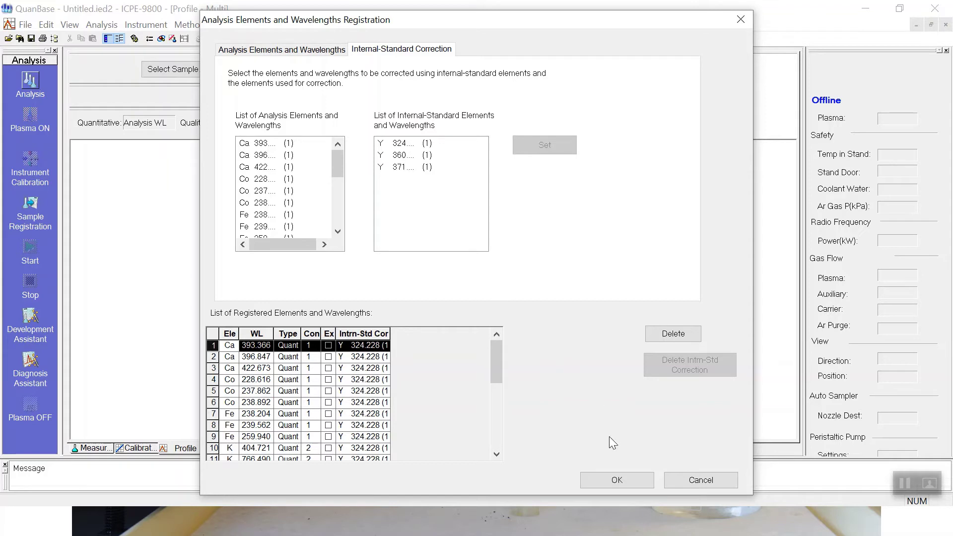
pyautogui.click(616, 481)
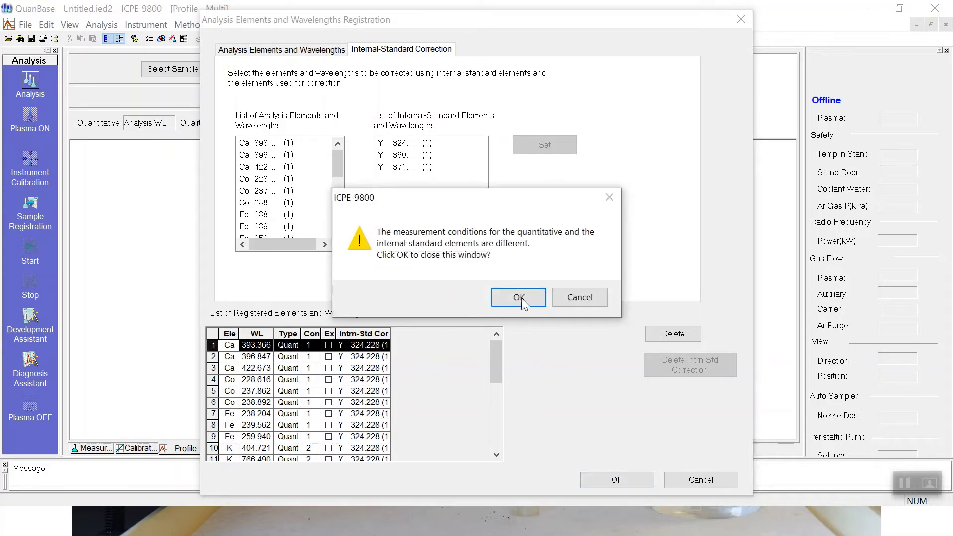
pyautogui.click(519, 297)
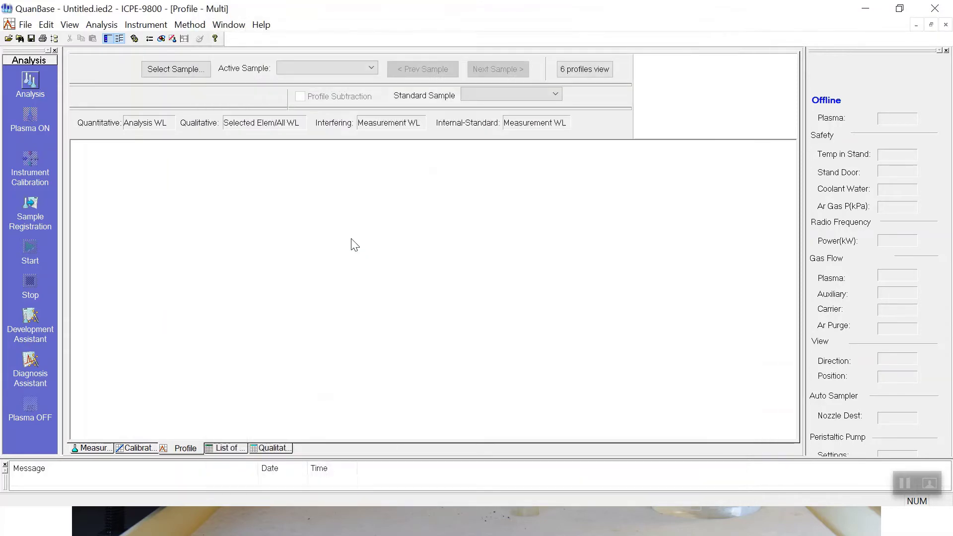
# Reopen the elements and wavelengths registration and assign measurement condition 1 to the potassium wavelengths 404.721, 766.490 and 769.896.
pyautogui.click(193, 26)
pyautogui.click(210, 64)
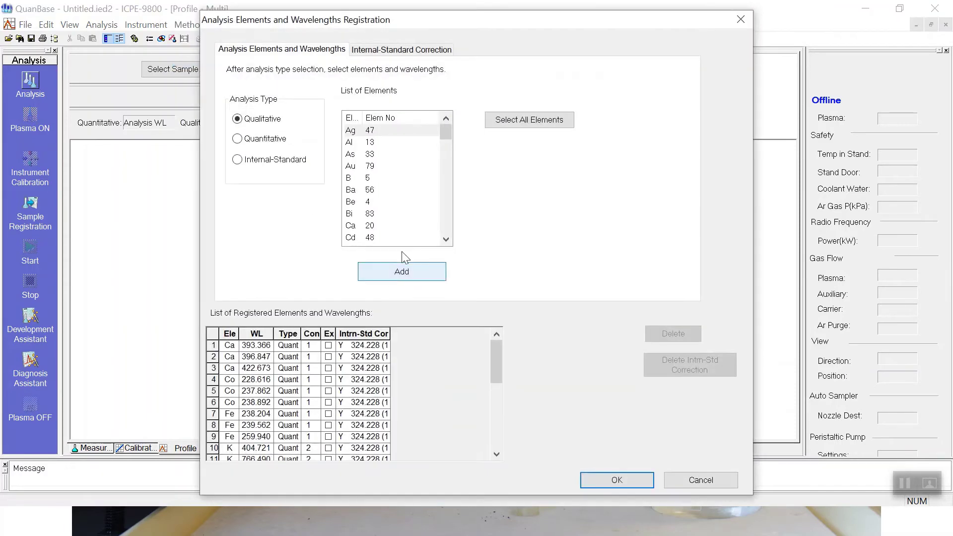
pyautogui.scroll(-1, 298, 435)
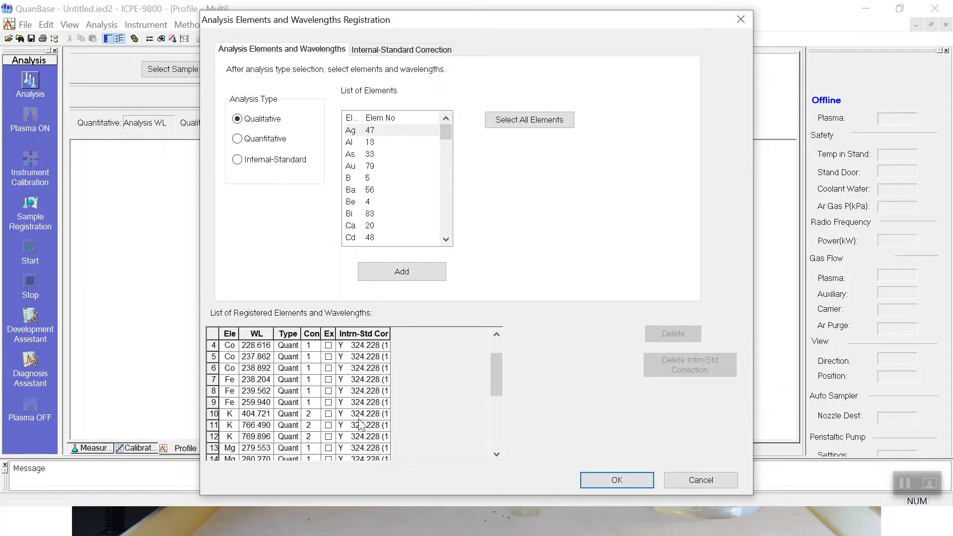
pyautogui.click(308, 414)
pyautogui.click(311, 437)
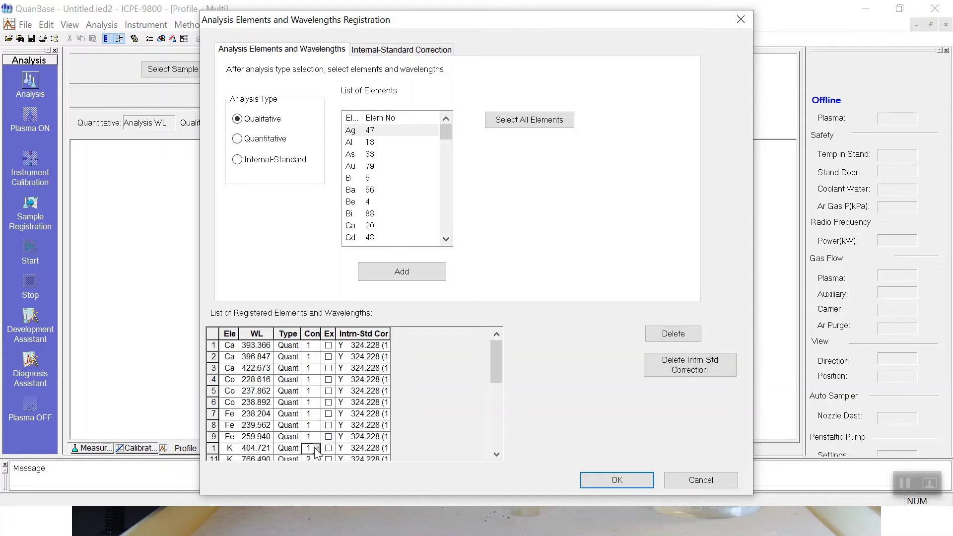
pyautogui.scroll(-1, 320, 435)
pyautogui.click(317, 426)
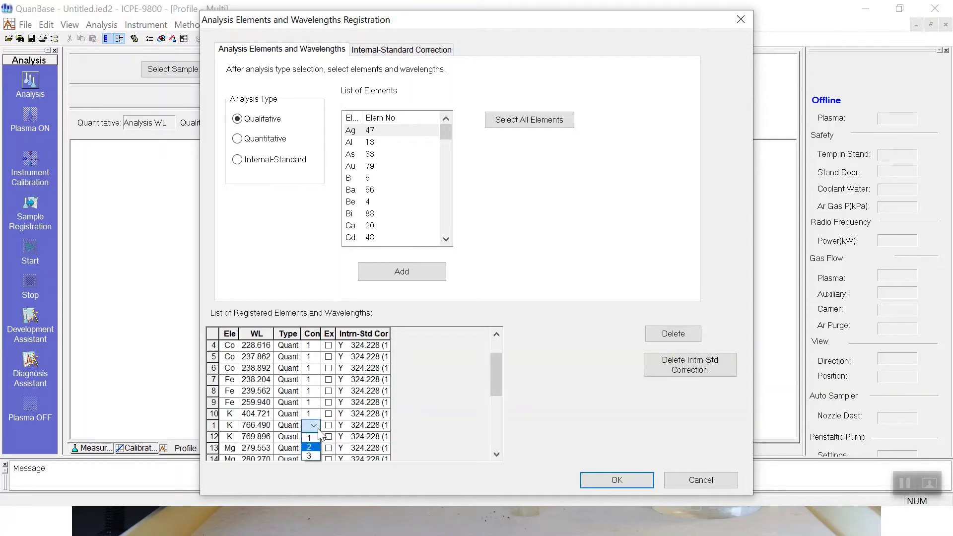
pyautogui.click(314, 448)
pyautogui.scroll(-1, 314, 448)
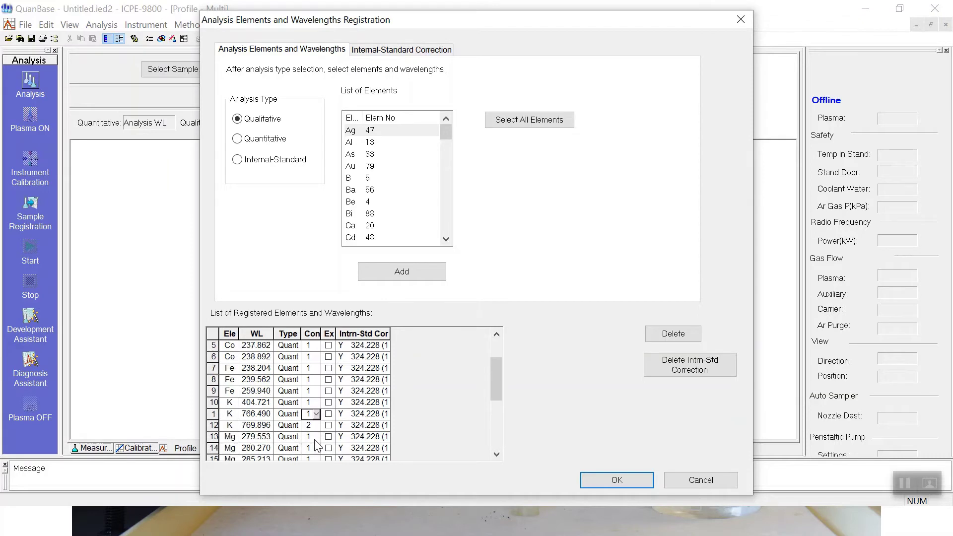
pyautogui.click(314, 426)
pyautogui.click(314, 426)
pyautogui.click(314, 439)
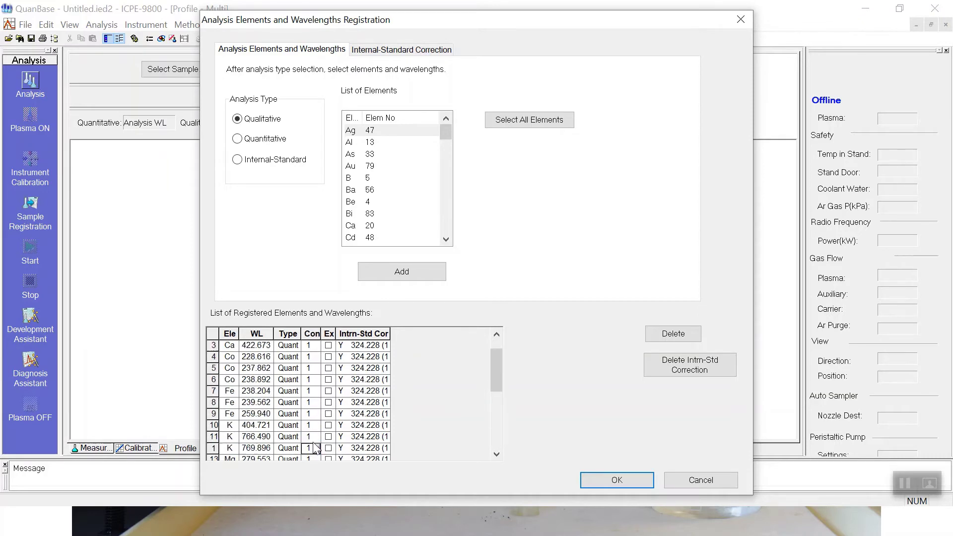
# Accept the wavelength registration and add CAL1 through CAL6 as calibration-curve standards in the standards registration.
pyautogui.click(627, 478)
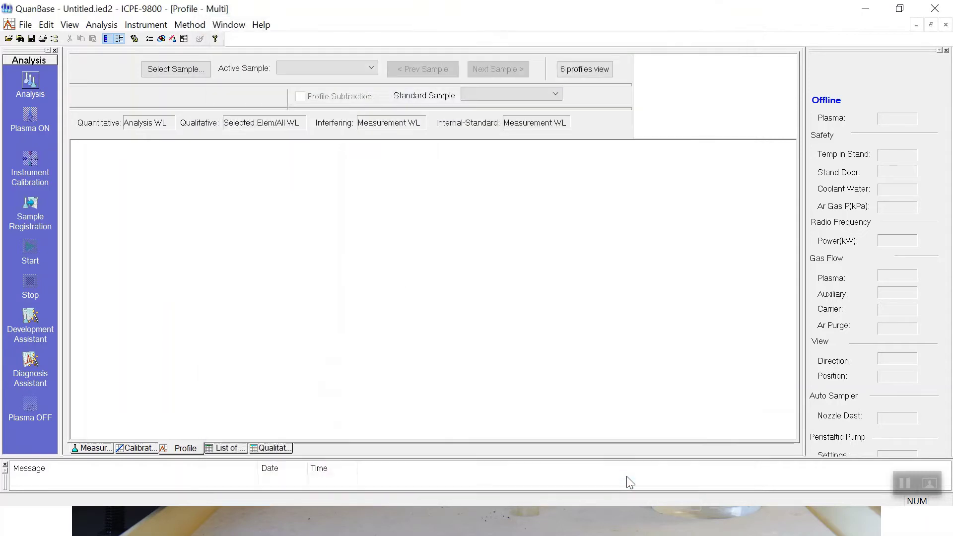
pyautogui.click(194, 25)
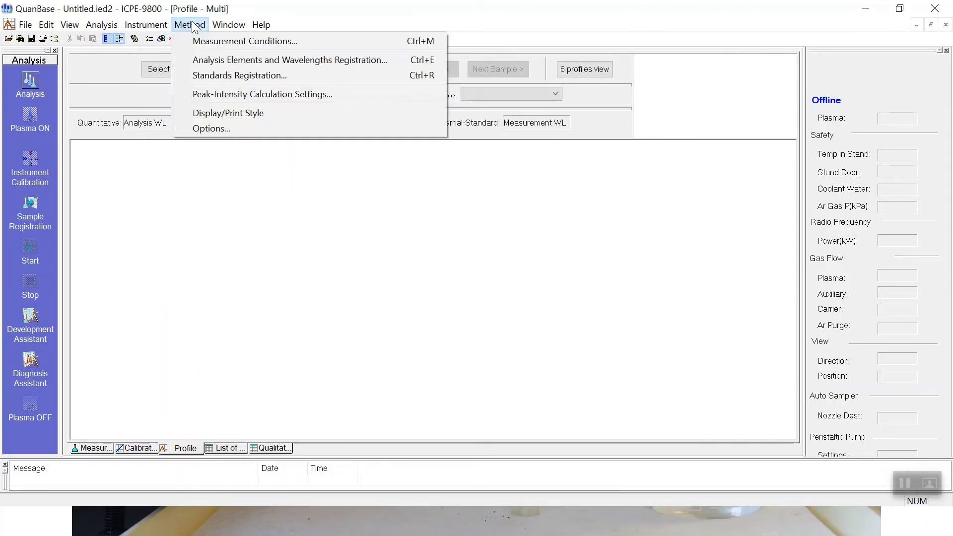
pyautogui.click(223, 82)
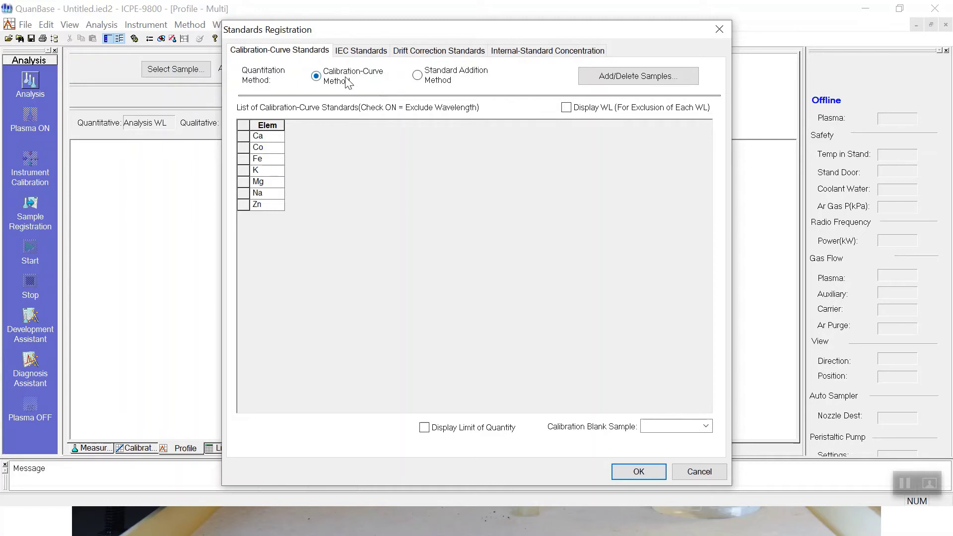
pyautogui.click(630, 78)
pyautogui.click(342, 231)
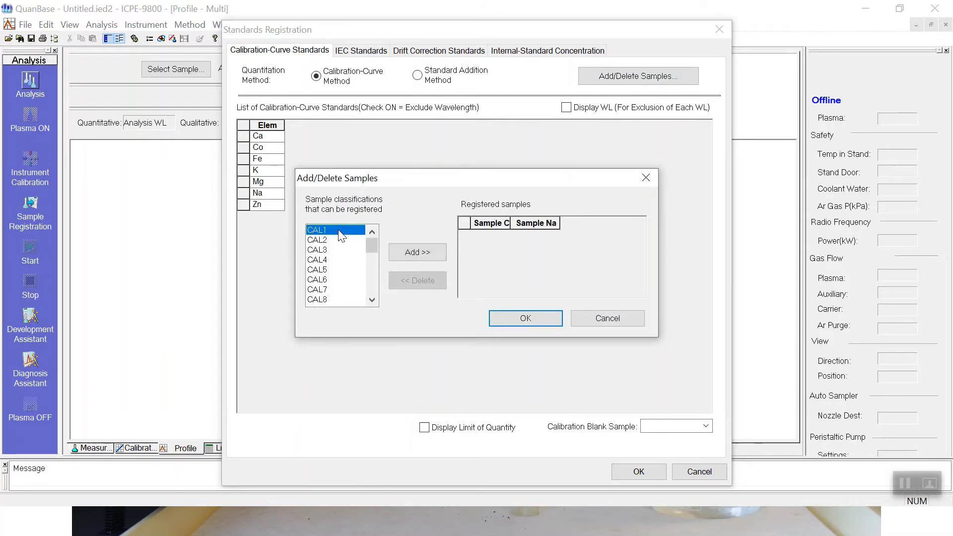
pyautogui.keyDown('shift'); pyautogui.click(327, 272); pyautogui.keyUp('shift')
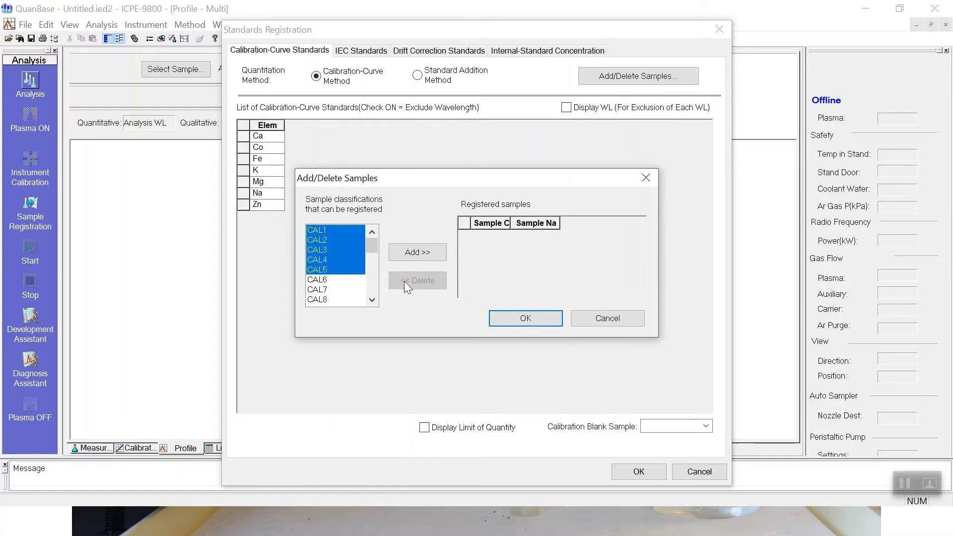
pyautogui.keyDown('shift'); pyautogui.click(326, 281); pyautogui.keyUp('shift')
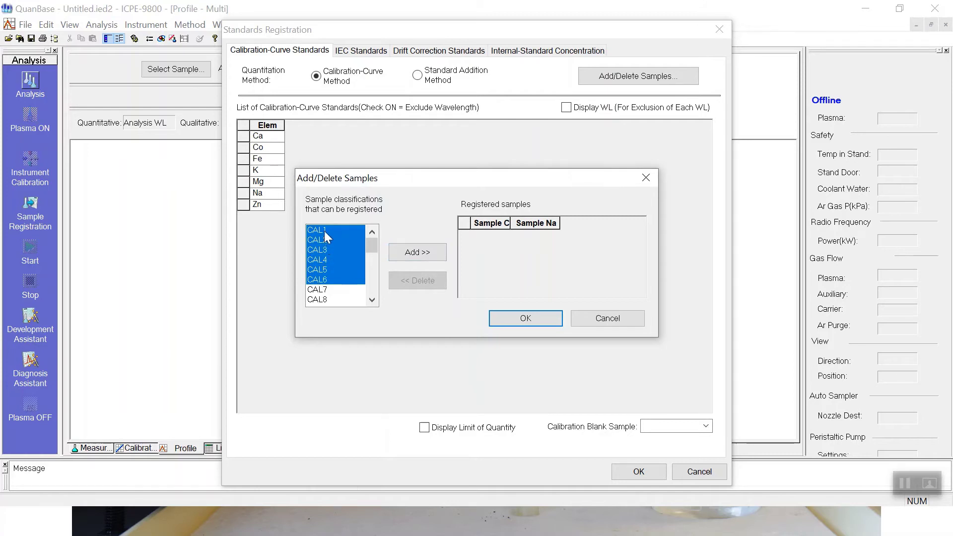
pyautogui.click(430, 257)
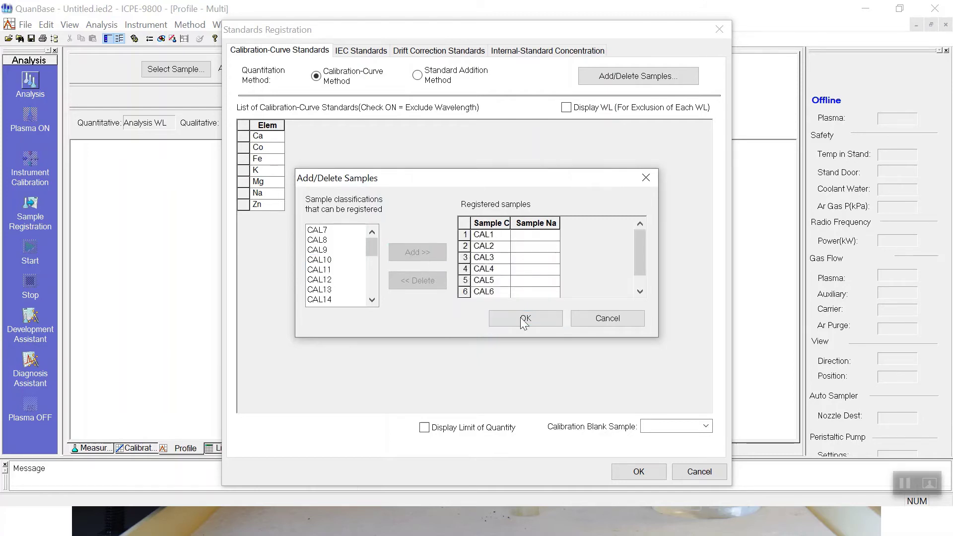
# Name the registered samples CAL1 to CAL6 as Blanco, std1, std2, std3, std4 and std5, and accept them.
pyautogui.click(530, 235)
pyautogui.write('Blanco')
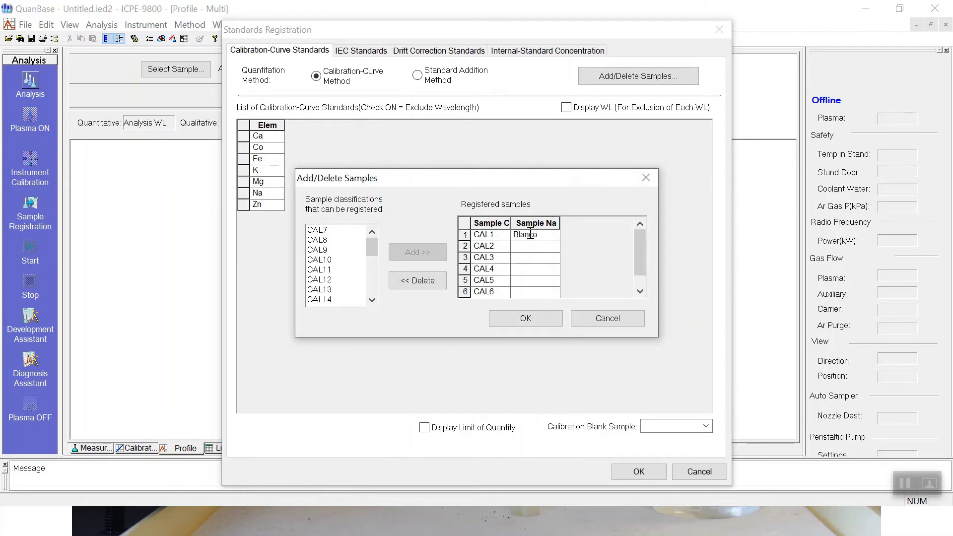
pyautogui.click(531, 247)
pyautogui.write('std1')
pyautogui.click(530, 257)
pyautogui.write('std')
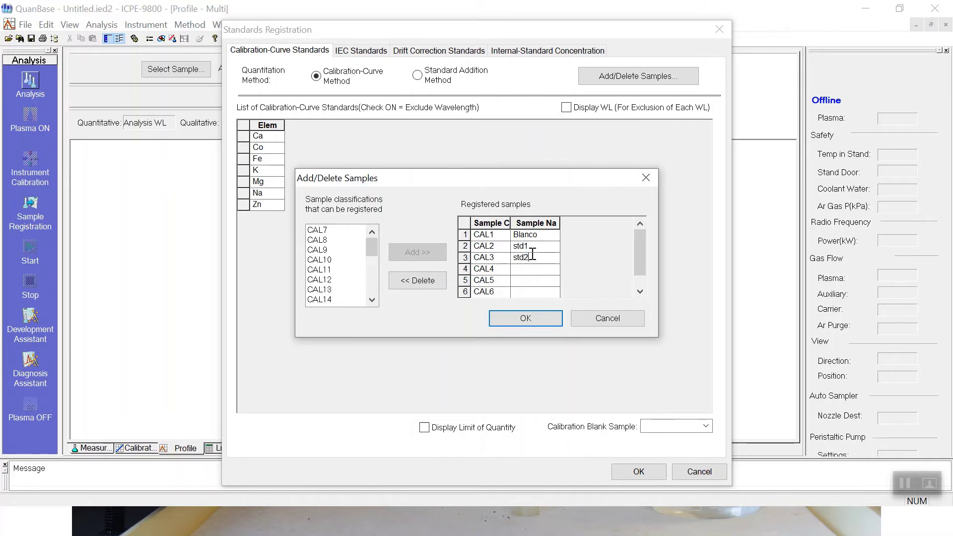
pyautogui.click(531, 273)
pyautogui.write('std')
pyautogui.click(524, 282)
pyautogui.write('std4')
pyautogui.click(521, 292)
pyautogui.write('std5')
pyautogui.click(528, 319)
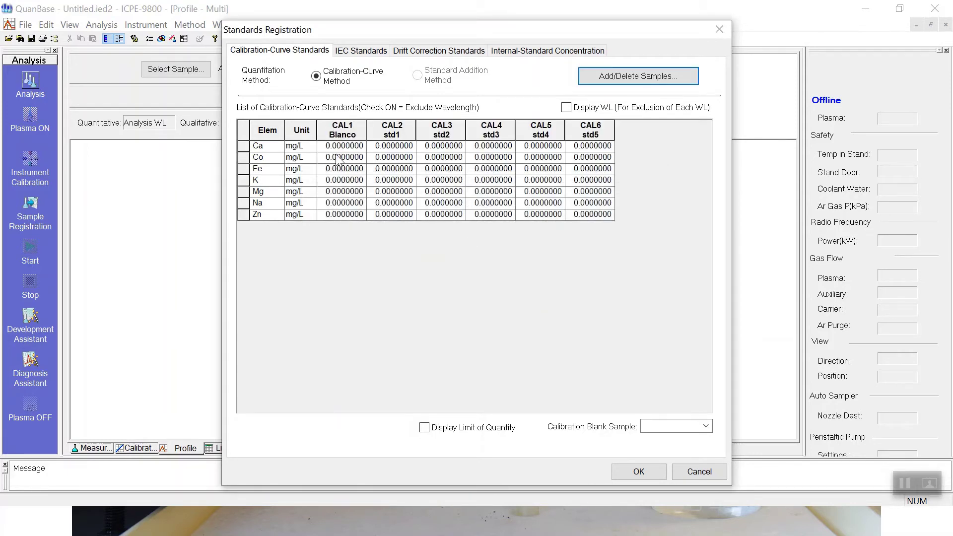
# Set CAL1 as the calibration blank sample and enable the display of the limit of quantity.
pyautogui.click(705, 426)
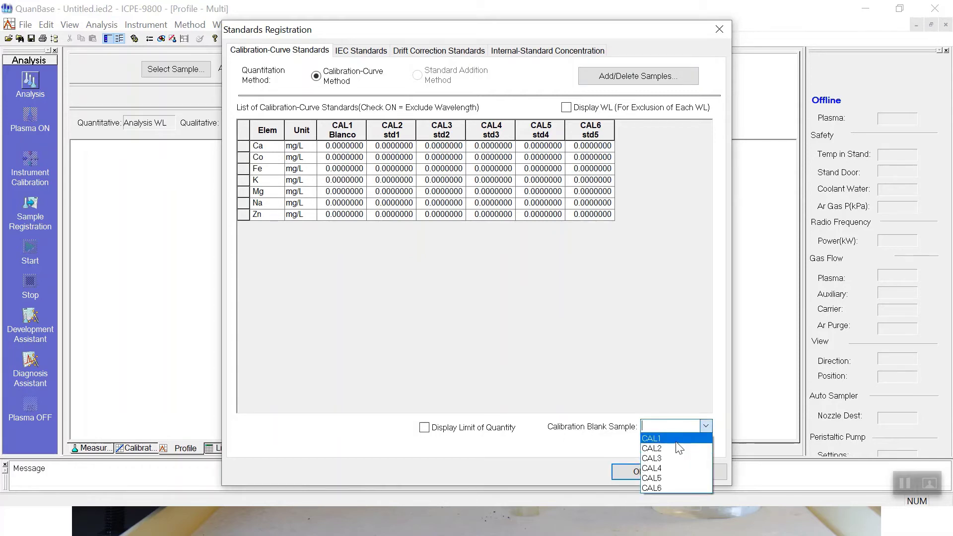
pyautogui.click(676, 442)
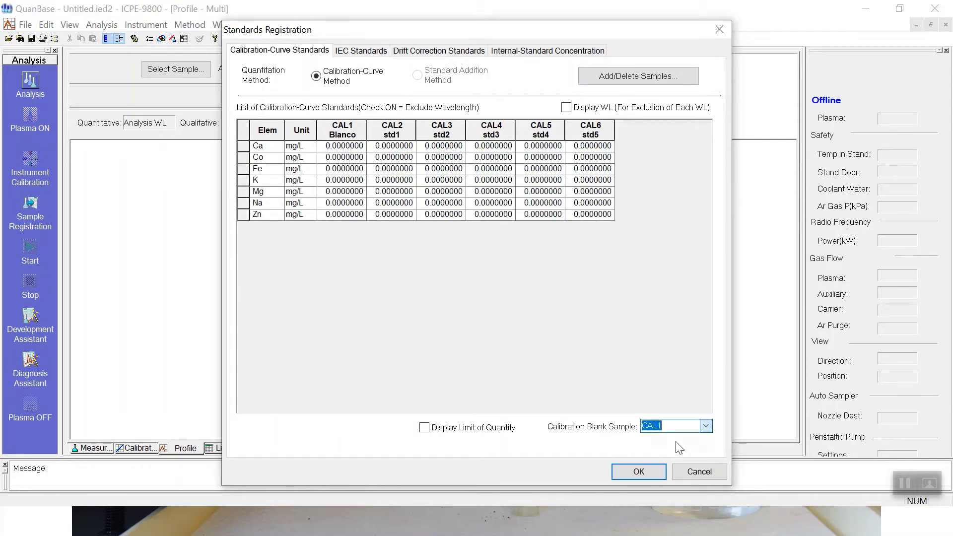
pyautogui.click(423, 428)
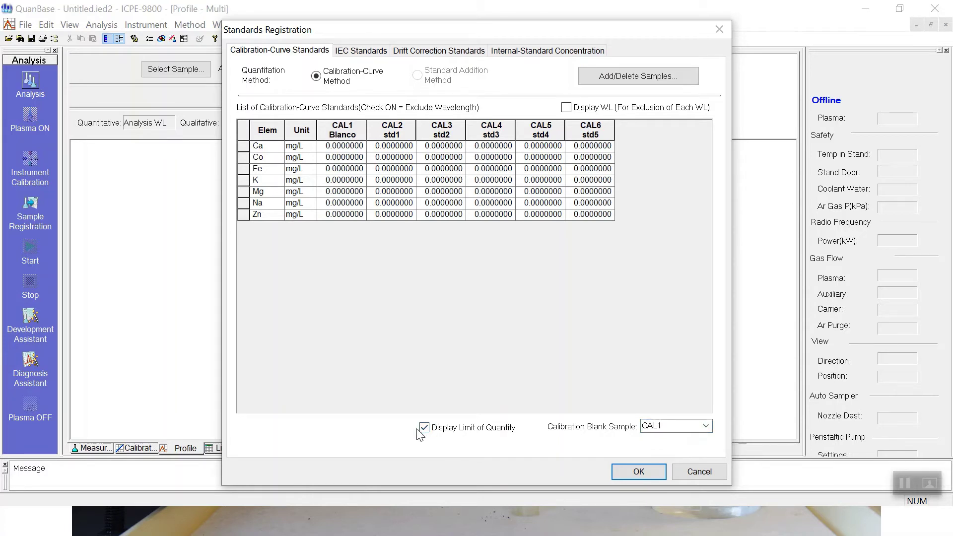
# Batch edit the CAL2 (std1) concentration to 0.005 mg/L for all elements.
pyautogui.click(390, 130)
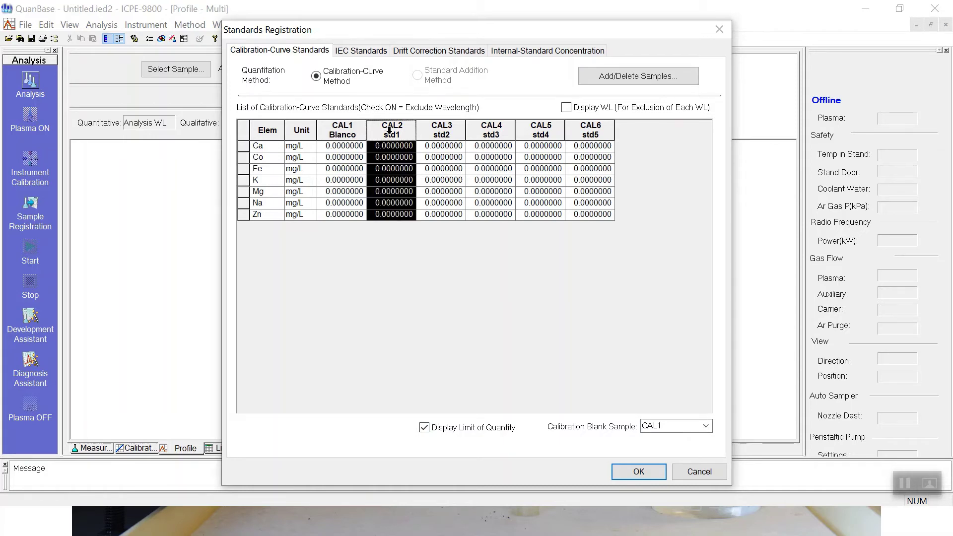
pyautogui.rightClick(390, 130)
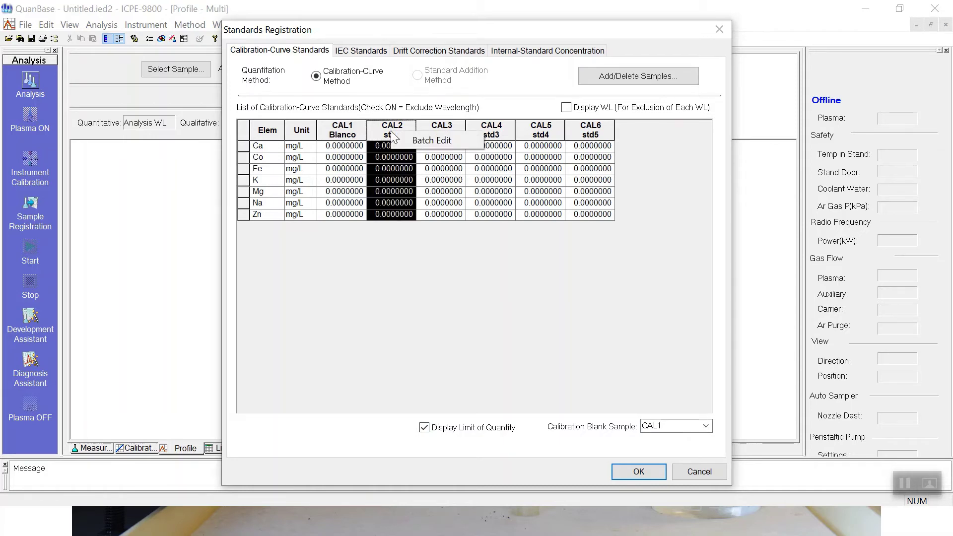
pyautogui.click(430, 146)
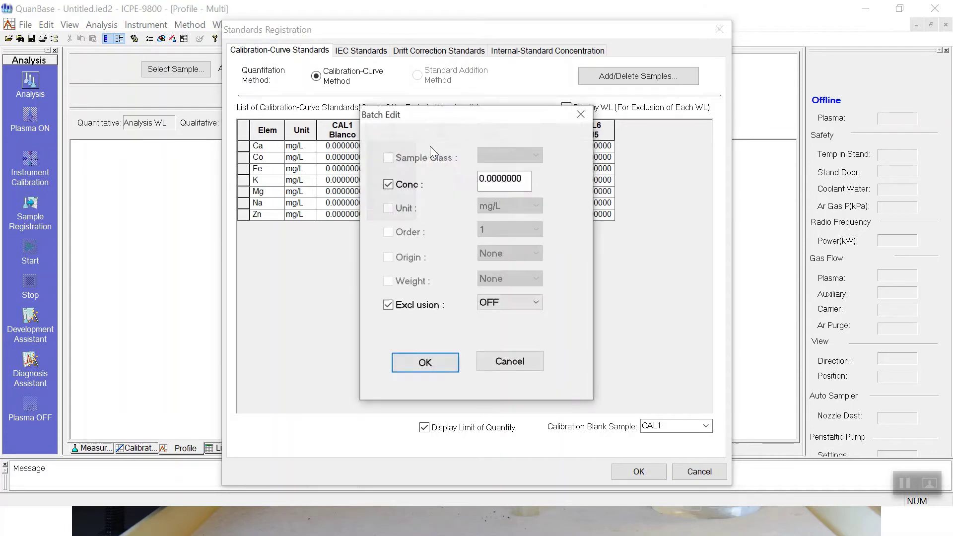
pyautogui.click(491, 183)
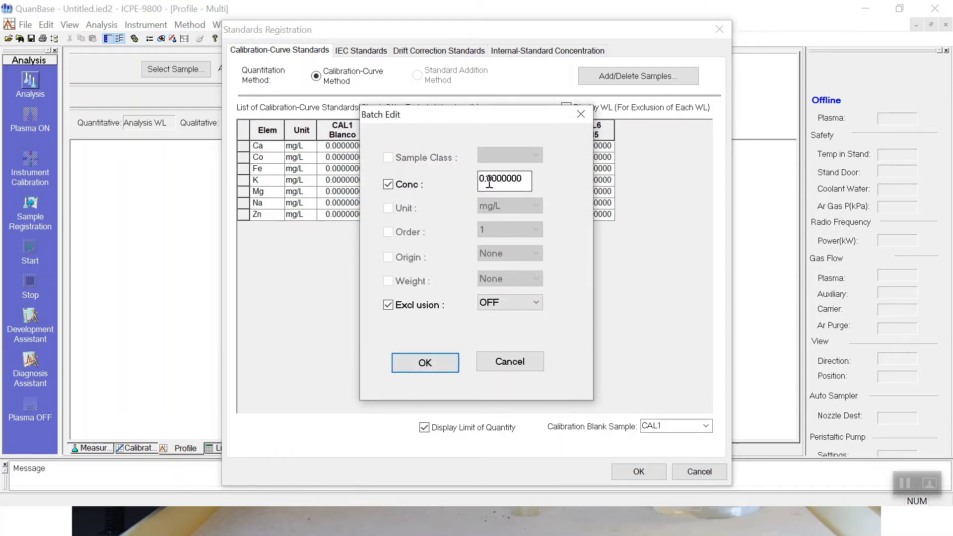
pyautogui.moveTo(521, 181); pyautogui.dragTo(458, 173)
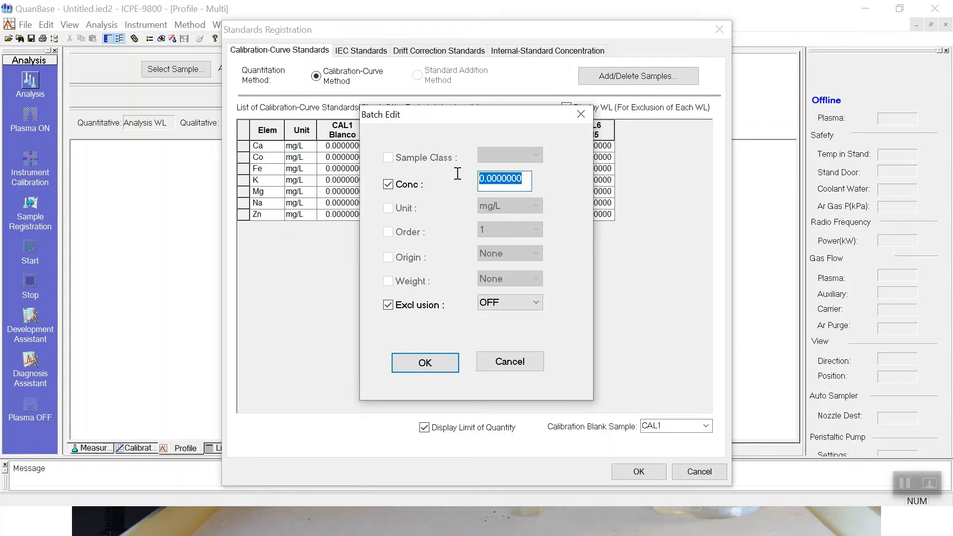
pyautogui.write('0.005')
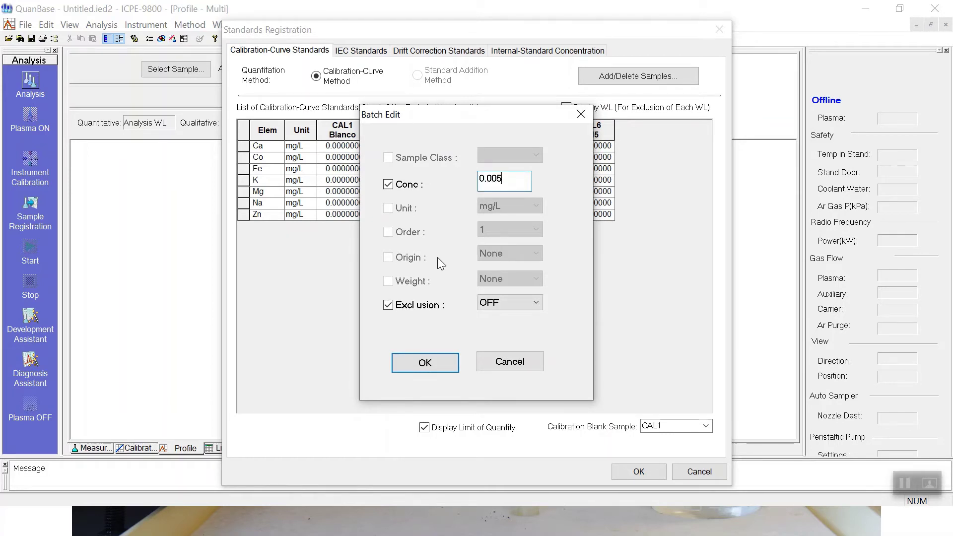
pyautogui.click(435, 365)
# Batch edit the CAL3 (std2) concentration to 0.010 mg/L for all elements.
pyautogui.click(449, 132)
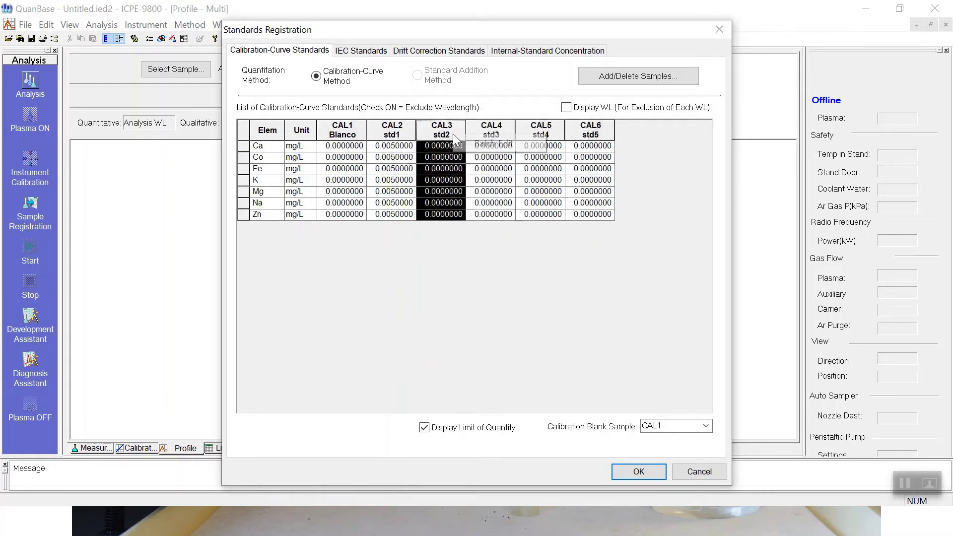
pyautogui.click(461, 143)
pyautogui.doubleClick(512, 178)
pyautogui.write('0.0')
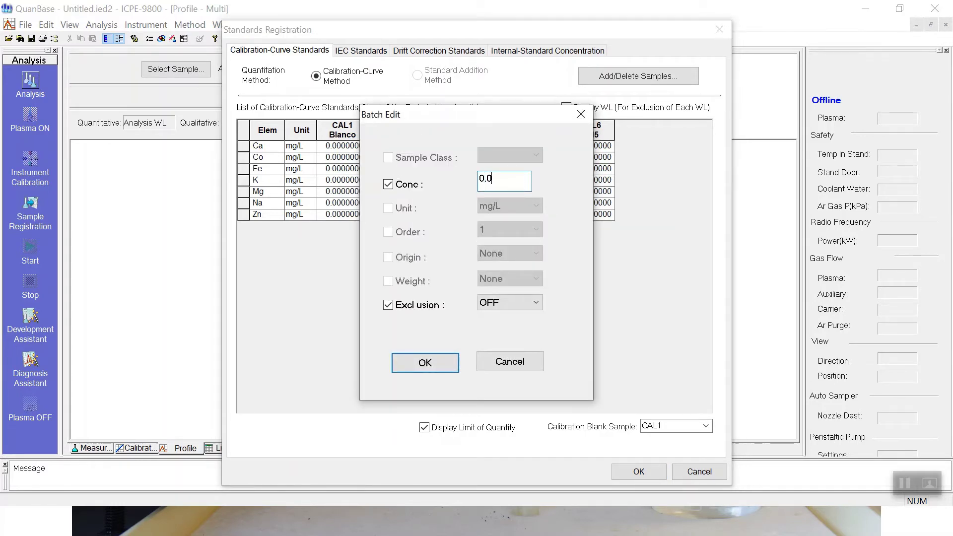
pyautogui.write('10')
pyautogui.click(428, 361)
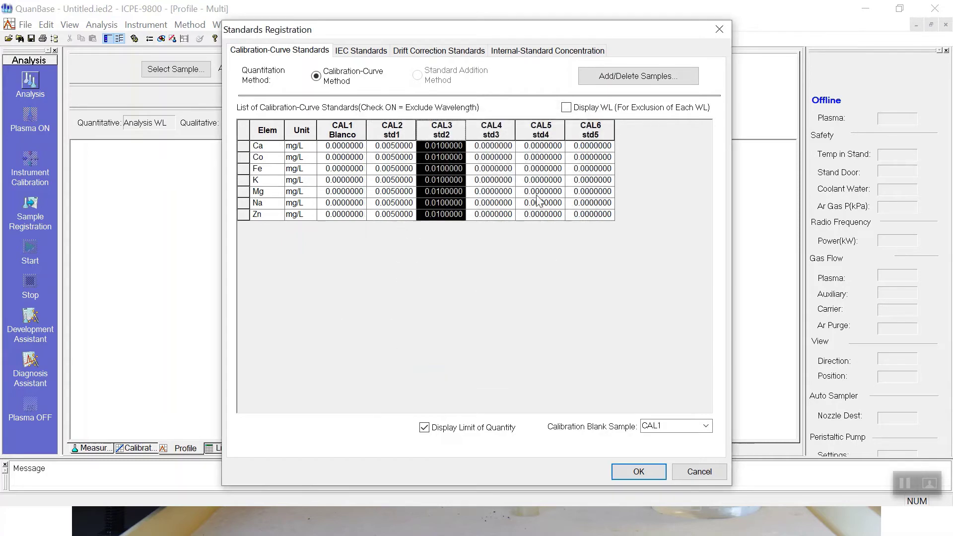
# Batch edit the CAL4 (std3) concentration to 0.100 mg/L for all elements.
pyautogui.click(494, 130)
pyautogui.rightClick(508, 145)
pyautogui.click(517, 148)
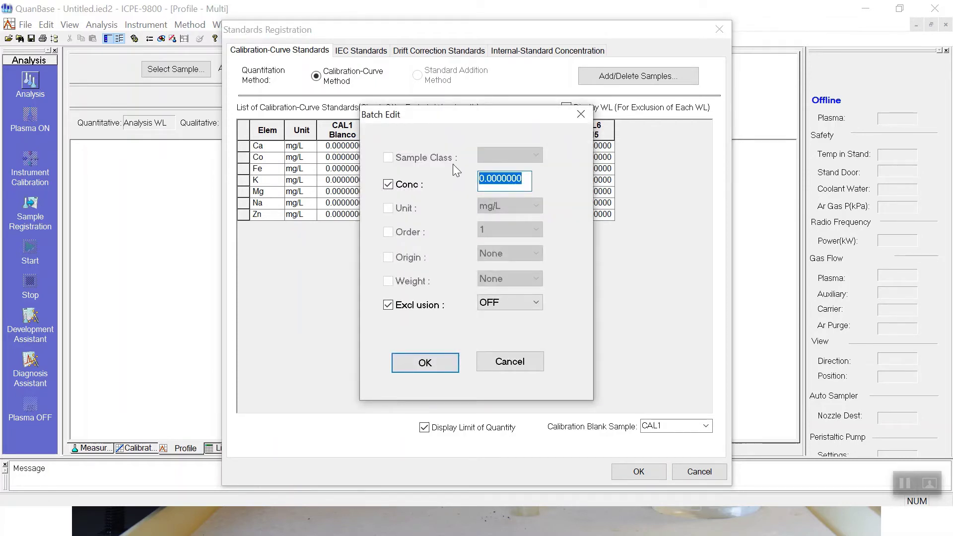
pyautogui.write('0.1')
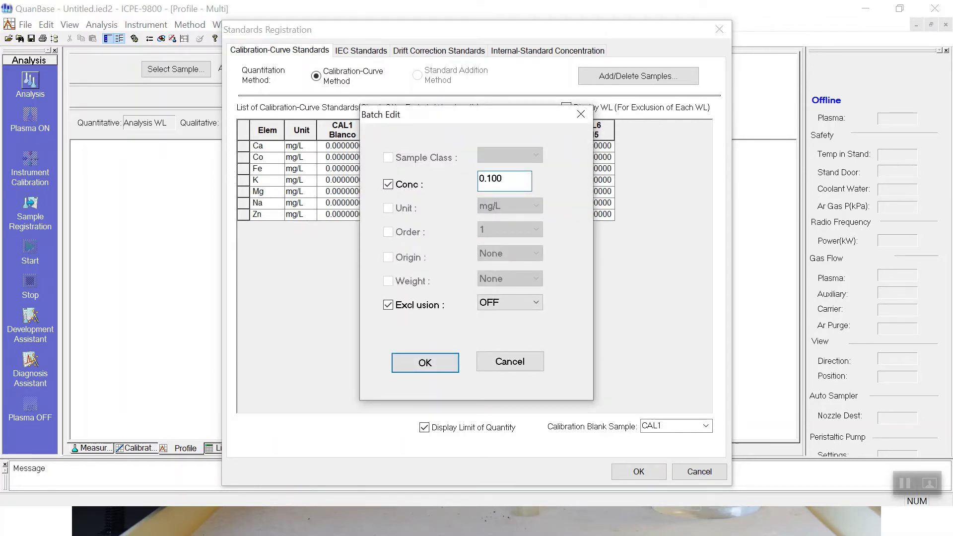
pyautogui.click(454, 366)
# Batch edit the CAL5 (std4) concentration to 0.5 mg/L for all elements.
pyautogui.click(535, 131)
pyautogui.rightClick(534, 132)
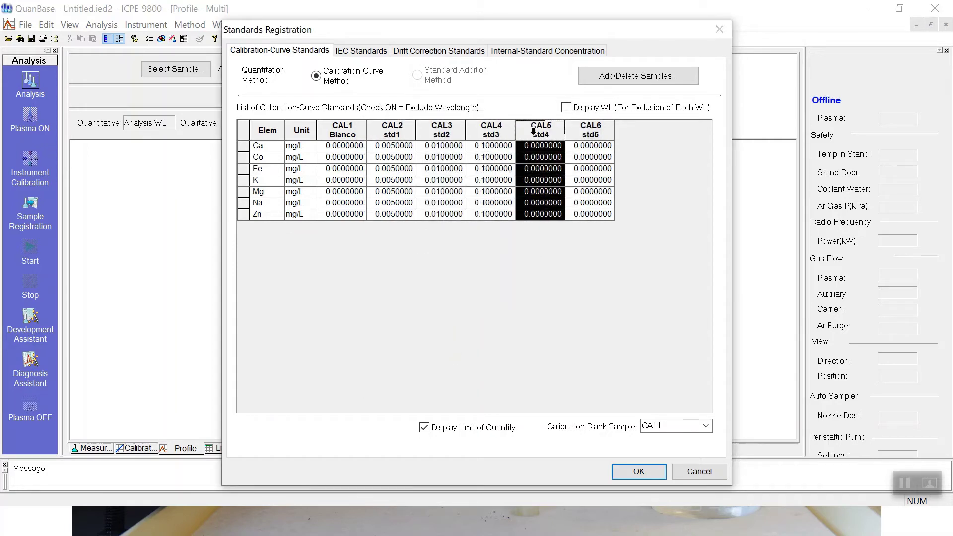
pyautogui.click(548, 142)
pyautogui.moveTo(487, 178); pyautogui.dragTo(532, 185)
pyautogui.write('5')
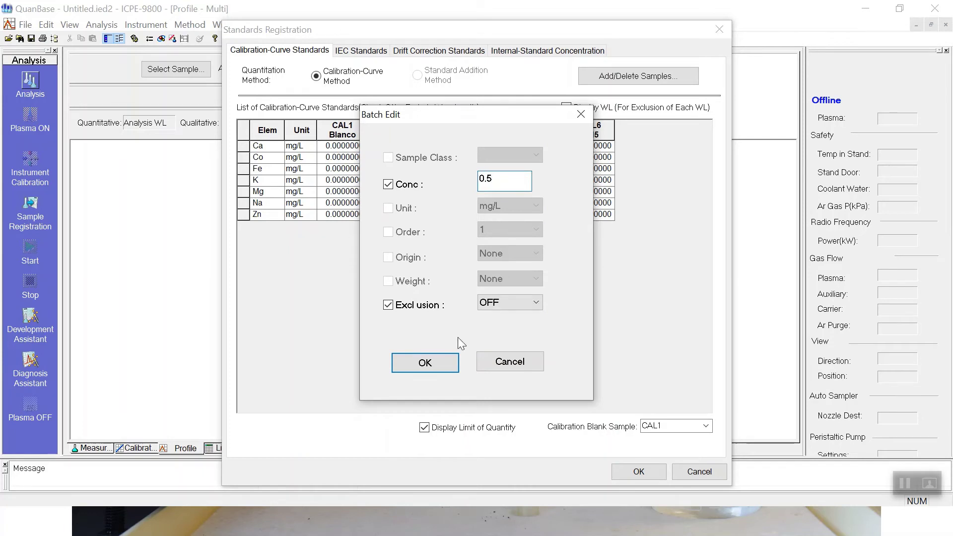
pyautogui.click(428, 363)
pyautogui.rightClick(614, 135)
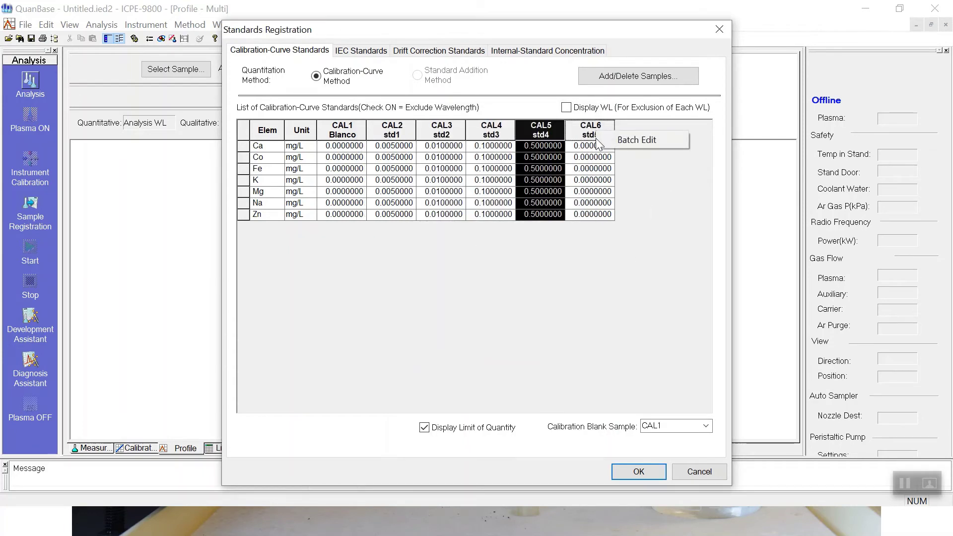
pyautogui.click(610, 138)
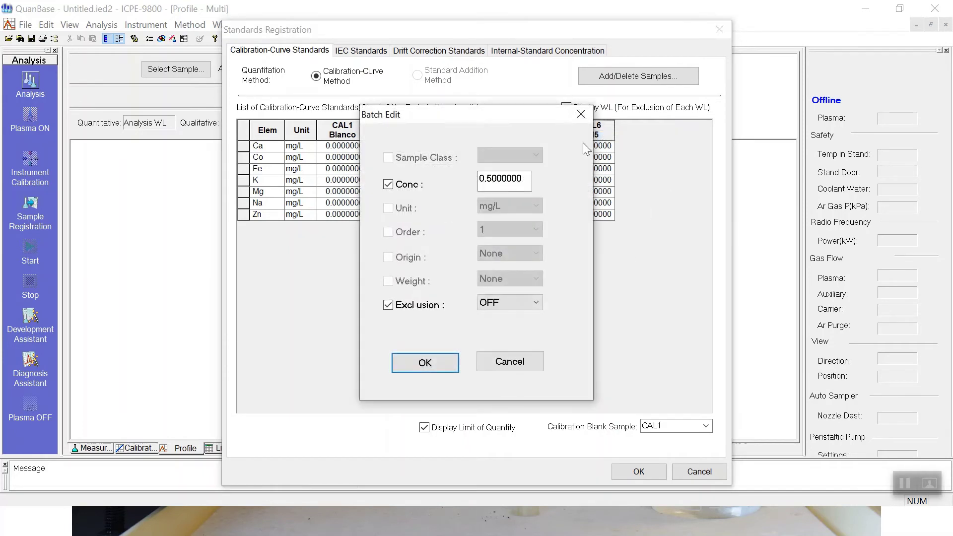
pyautogui.click(507, 365)
# Batch edit the CAL6 (std5) concentration to 1 mg/L for all elements and accept the standards registration.
pyautogui.click(611, 138)
pyautogui.rightClick(612, 137)
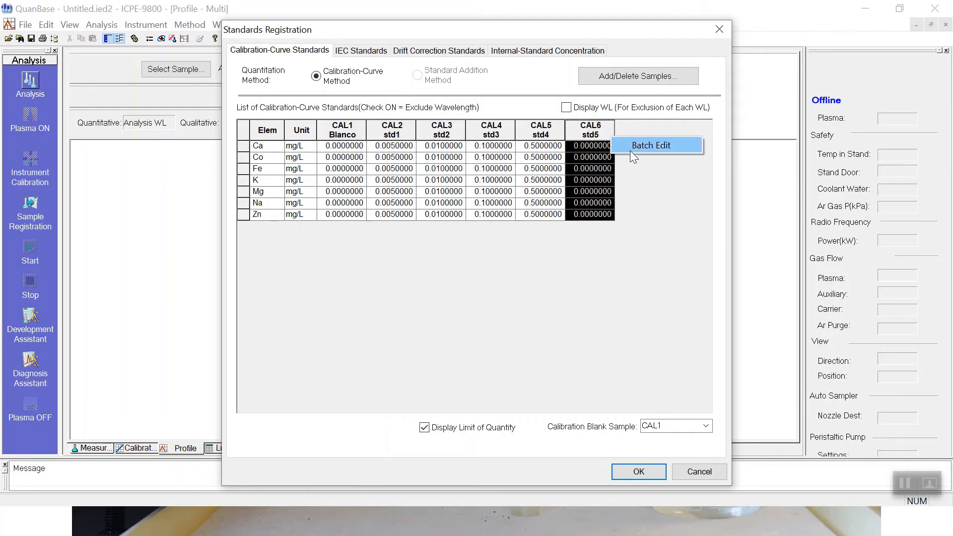
pyautogui.click(630, 151)
pyautogui.moveTo(480, 178); pyautogui.dragTo(486, 178)
pyautogui.write('1')
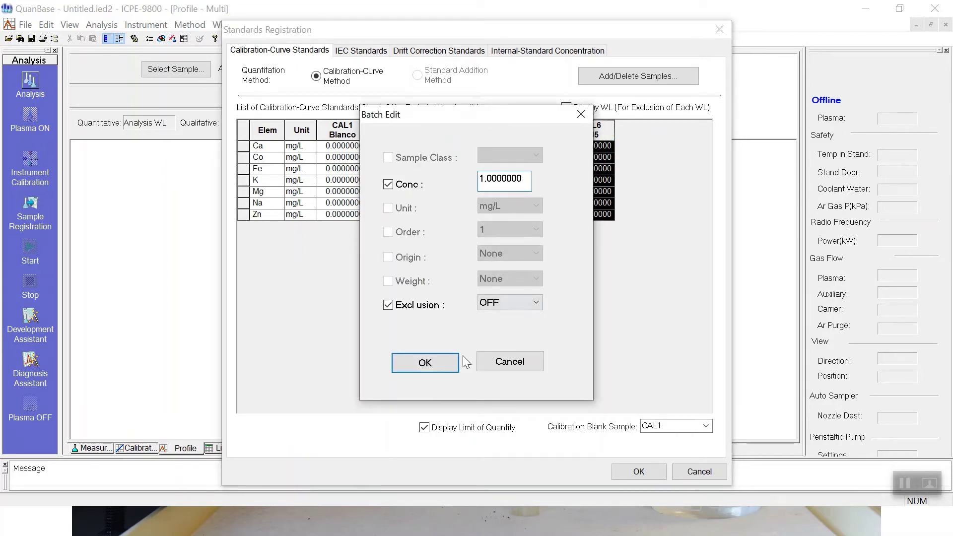
pyautogui.click(436, 367)
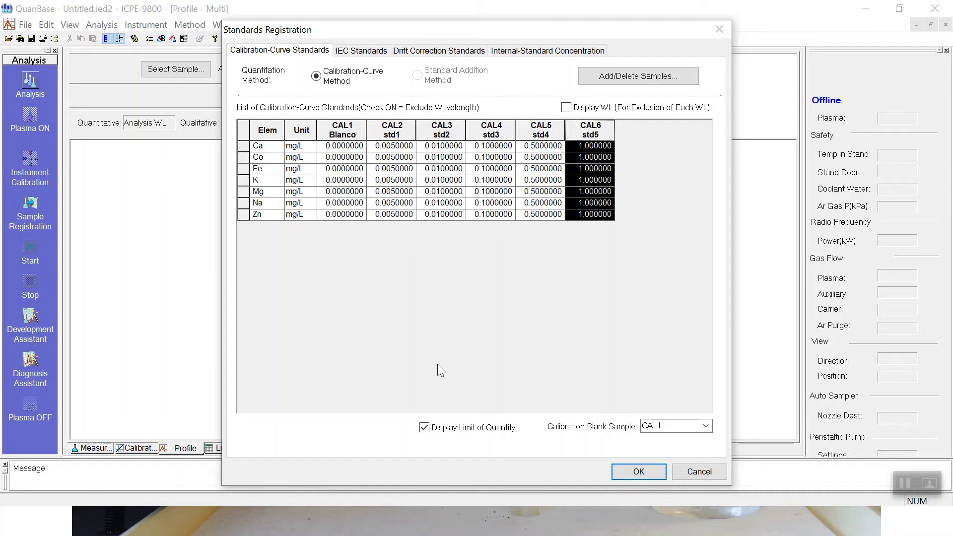
pyautogui.click(649, 477)
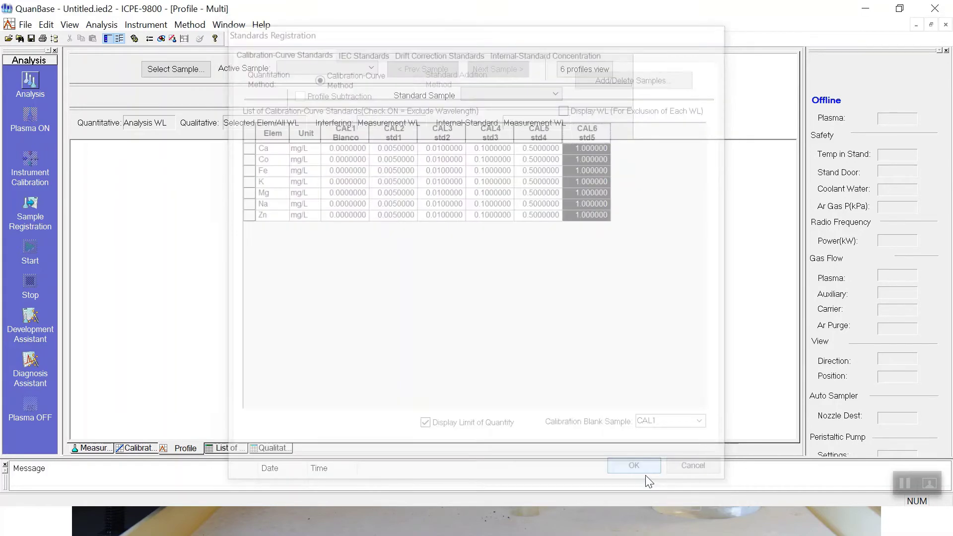
# Switch from the profile view to the measurement sample table.
pyautogui.click(164, 27)
pyautogui.moveTo(187, 26)
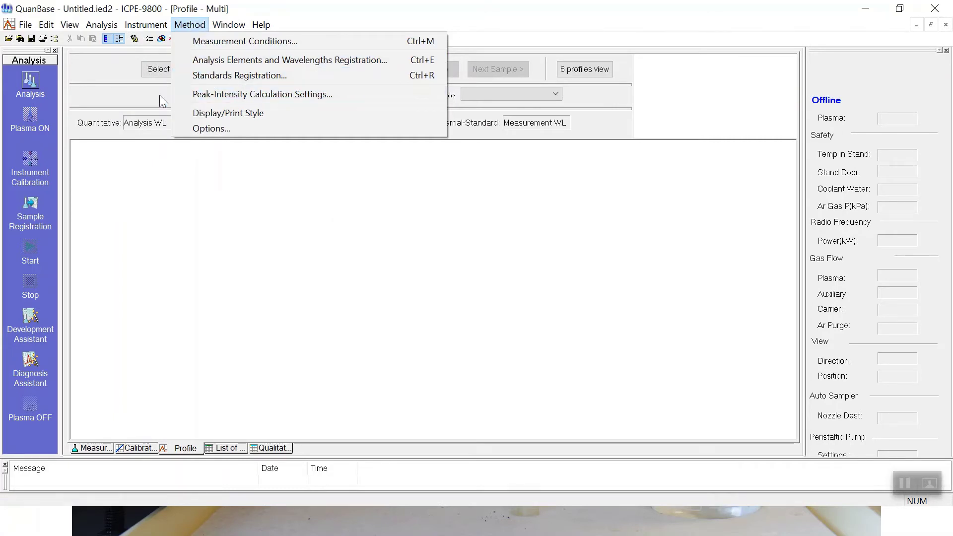
pyautogui.click(115, 243)
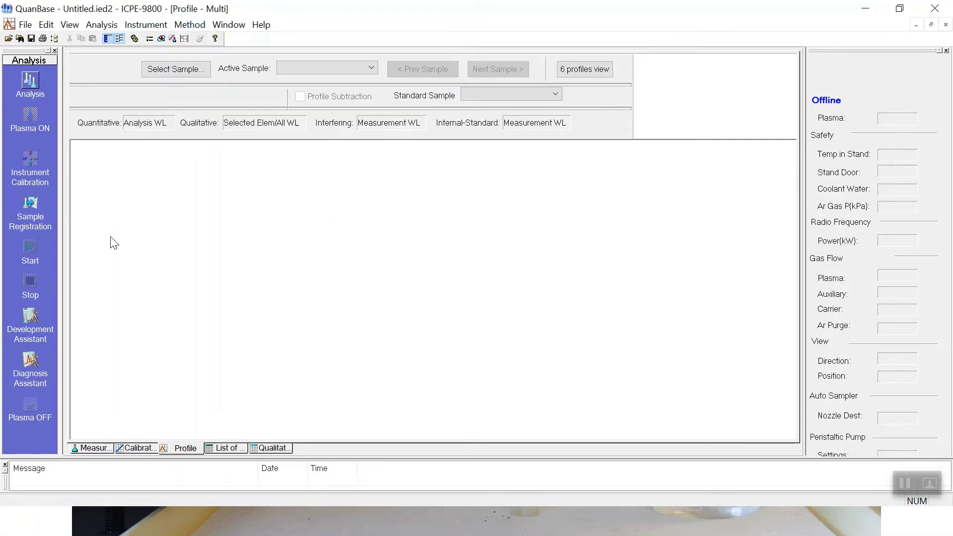
pyautogui.click(91, 449)
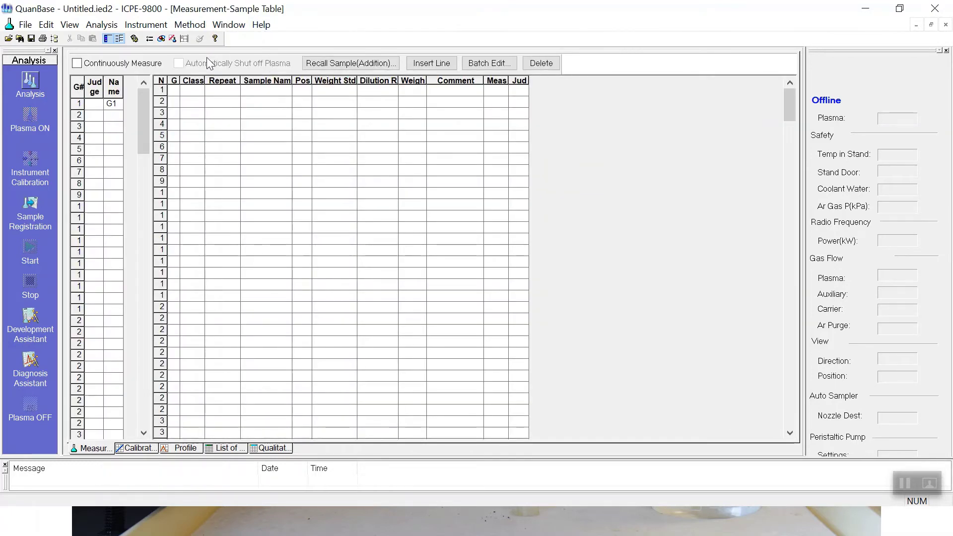
# Add the G1 standards sequence, Blanco and std1 to std5, to the sample table and try to batch create 5 actual samples.
pyautogui.click(369, 64)
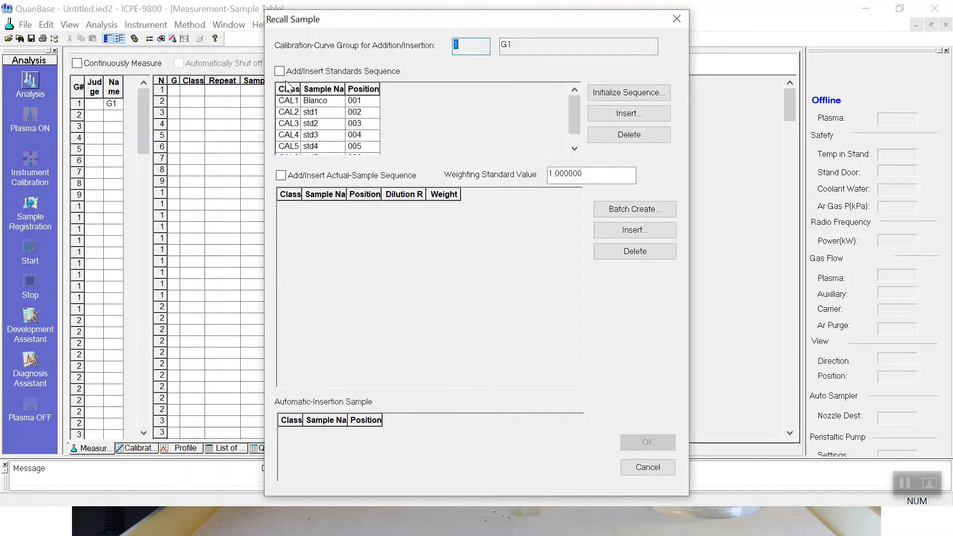
pyautogui.click(280, 71)
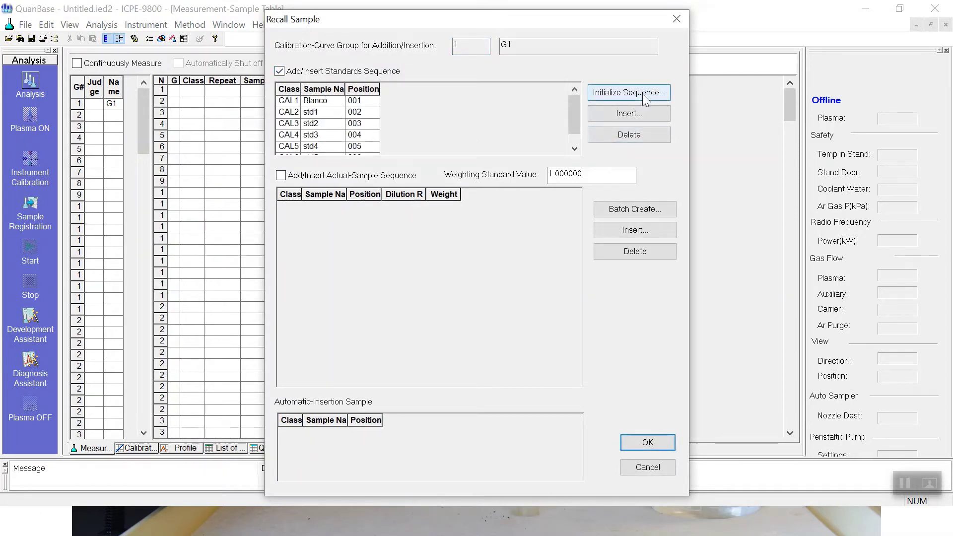
pyautogui.click(281, 176)
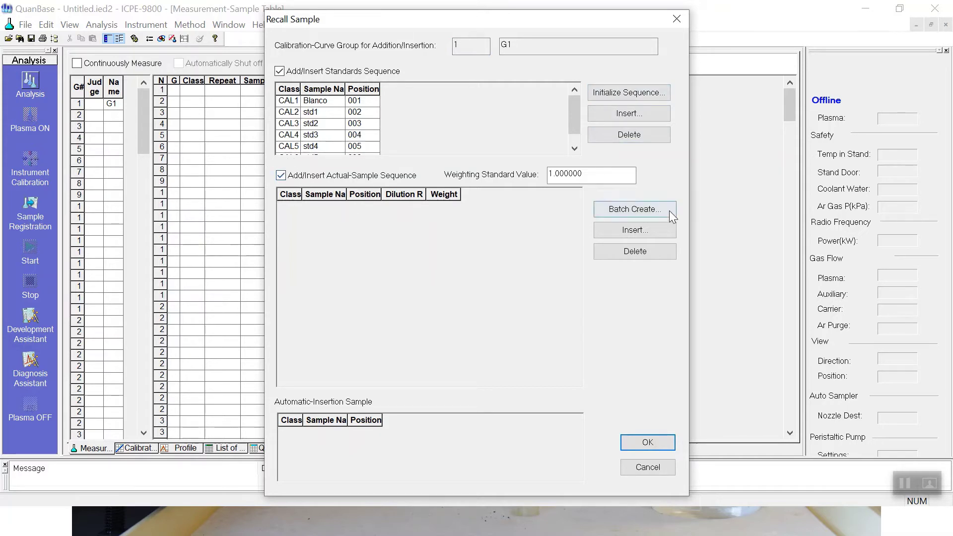
pyautogui.click(284, 178)
pyautogui.click(635, 209)
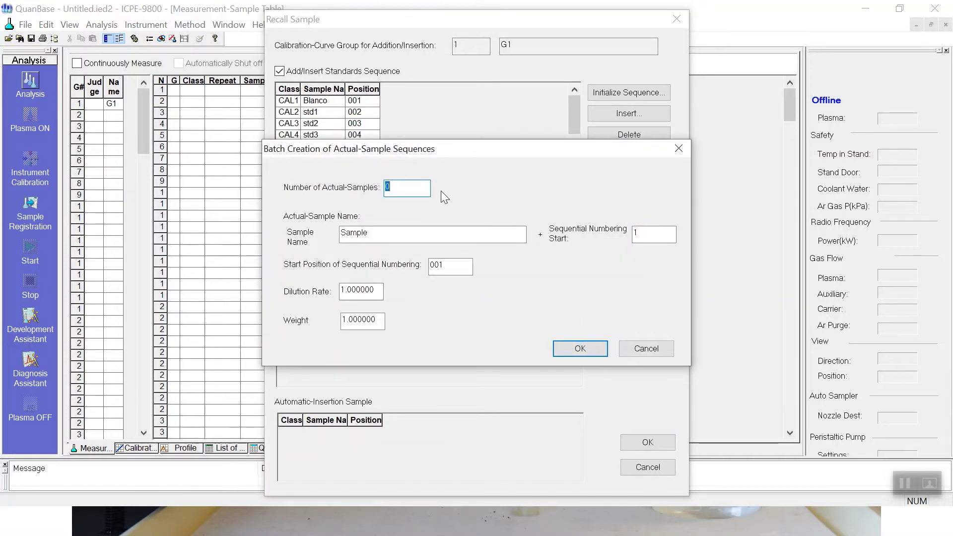
pyautogui.write('5')
pyautogui.click(596, 351)
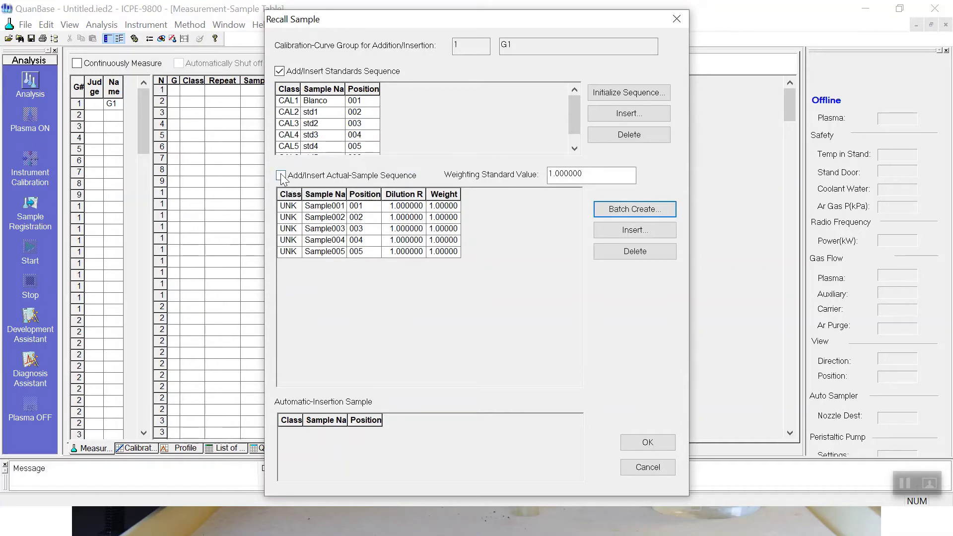
pyautogui.click(642, 447)
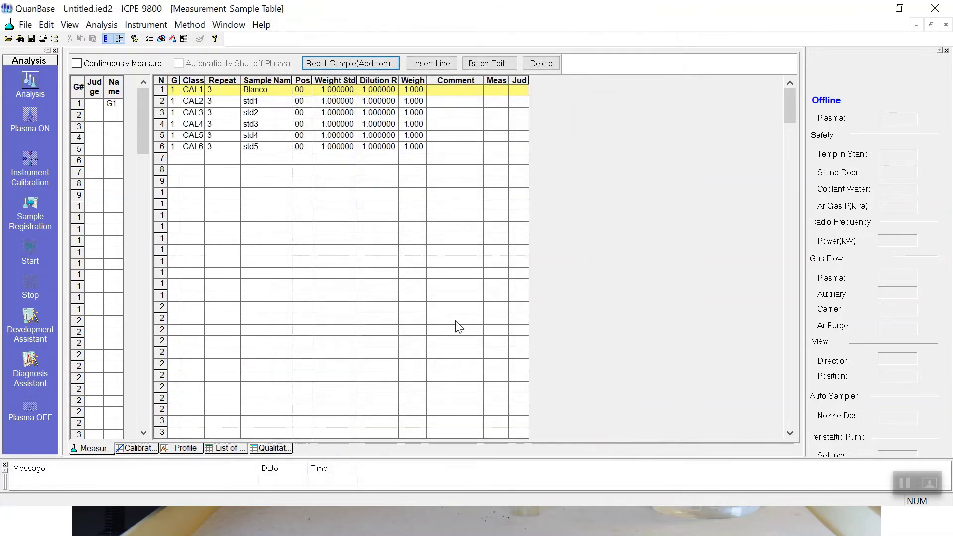
# Batch create 5 actual samples, Sample001 to Sample005, and add their sequence to the sample table.
pyautogui.click(350, 63)
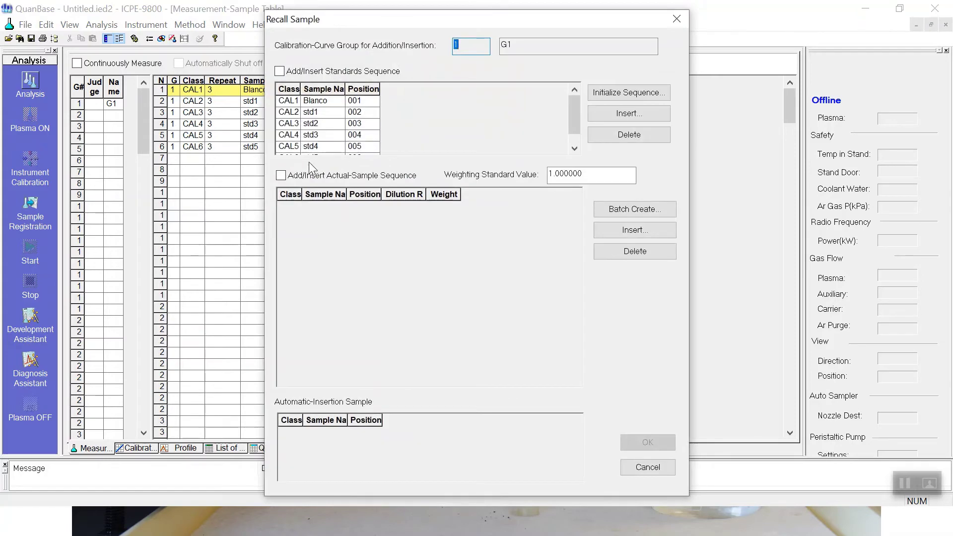
pyautogui.click(635, 209)
pyautogui.write('5')
pyautogui.click(582, 349)
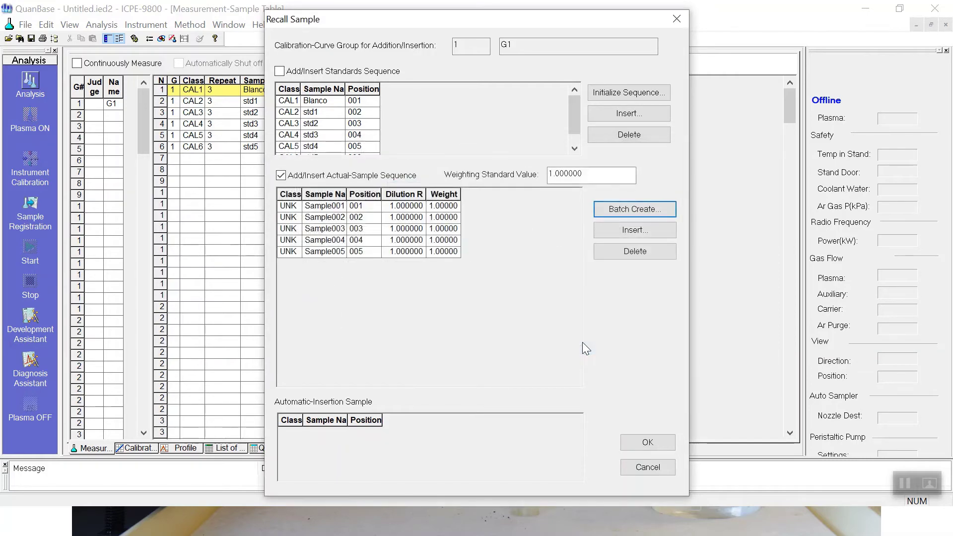
pyautogui.click(662, 441)
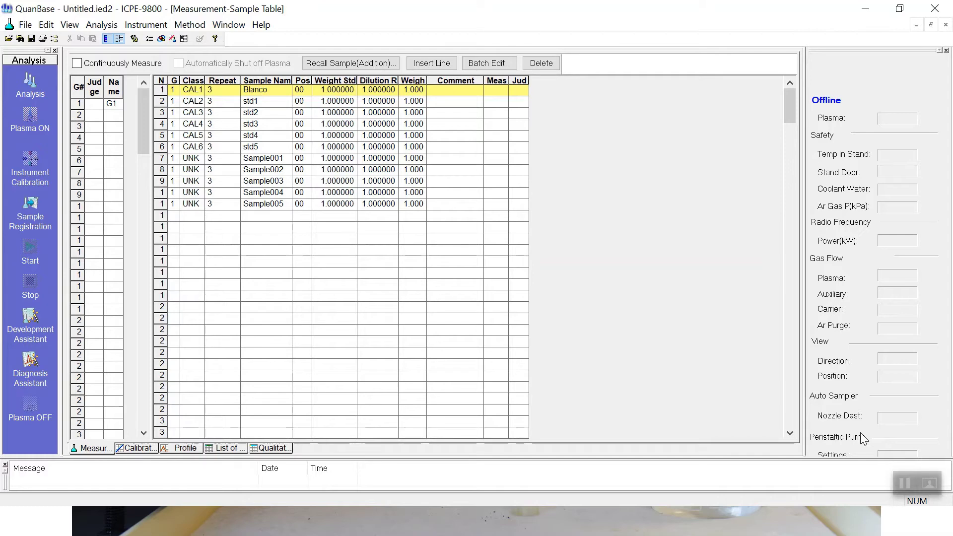
# Switch to Microsoft Whiteboard to view the torch pictures.
pyautogui.hotkey('alt', 'Tab')
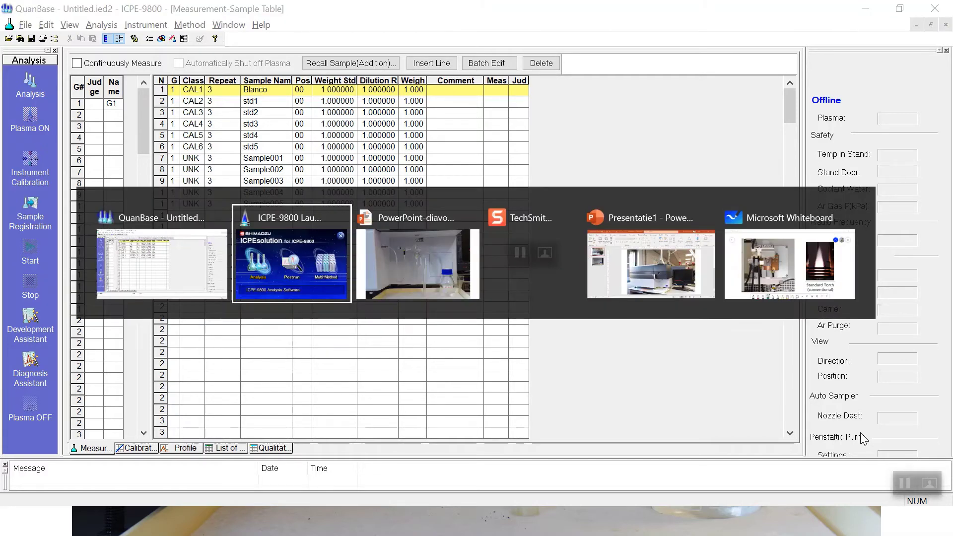
pyautogui.hotkey('alt', 'Tab')
pyautogui.hotkey('alt', 'Tab')
pyautogui.hotkey('alt', 'Tab')
pyautogui.hotkey('alt', 'Tab')
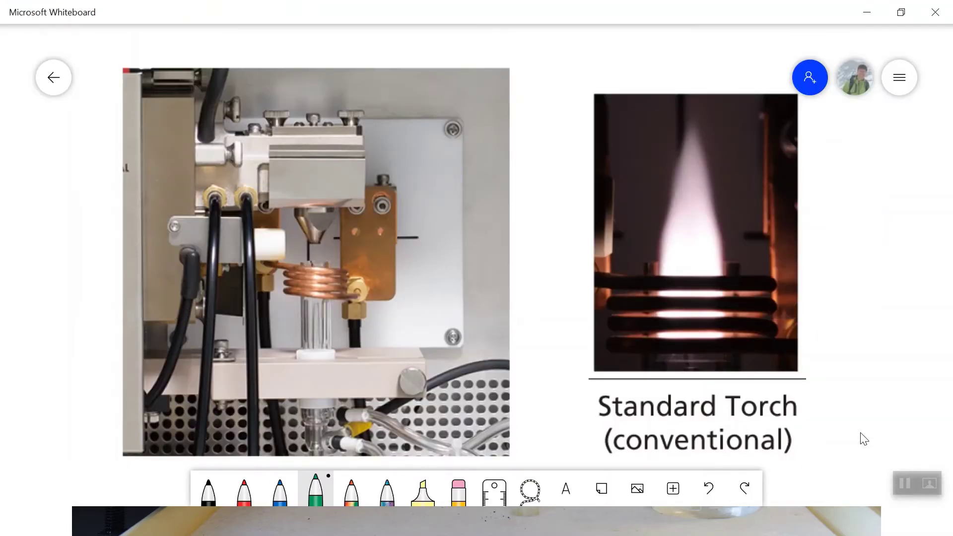
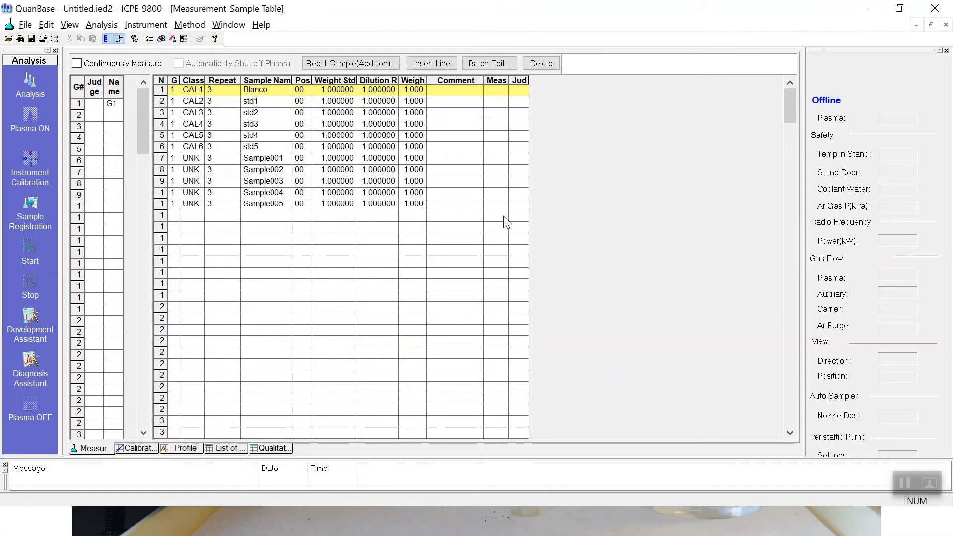
# Open the recent file "2019-10-15 ICP methode tomaten - juistheid ICP" without saving the current method data.
pyautogui.click(25, 26)
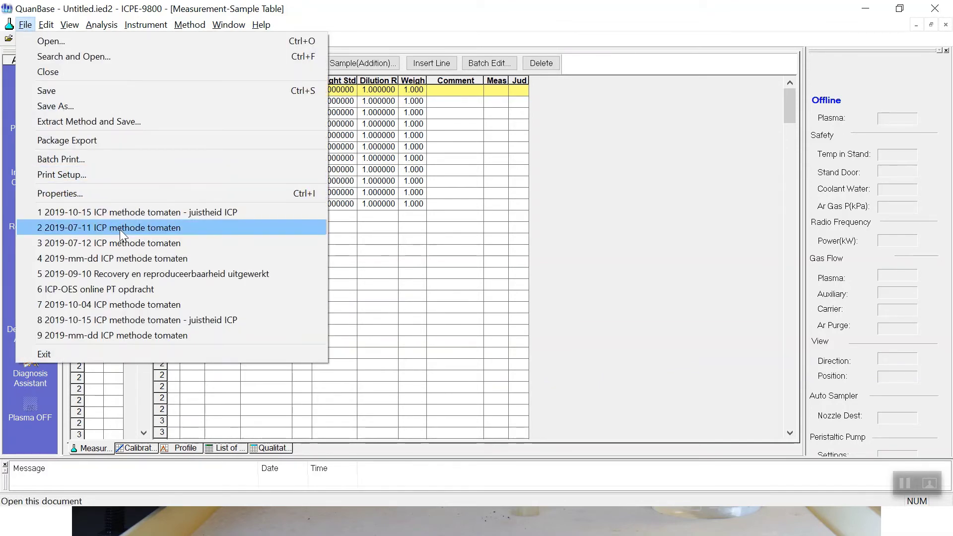
pyautogui.click(121, 212)
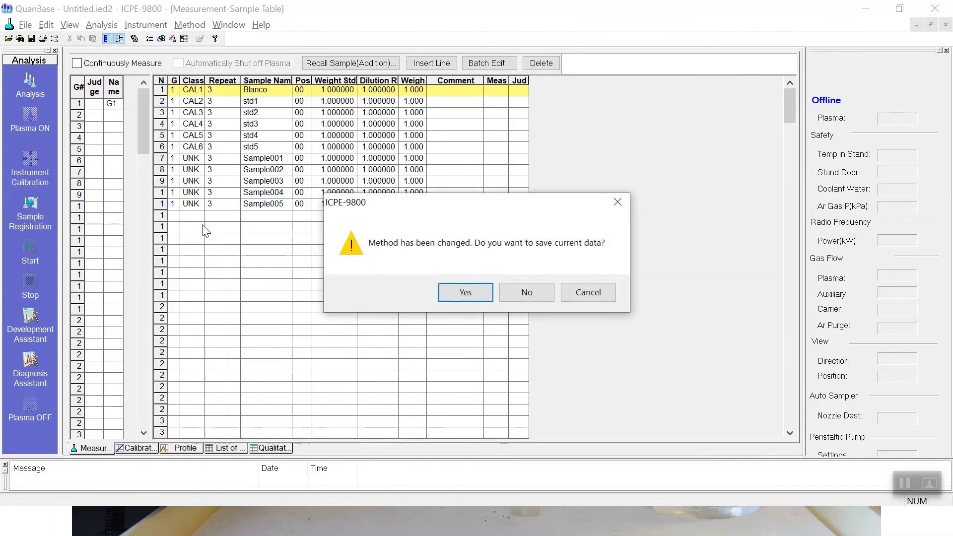
pyautogui.click(534, 296)
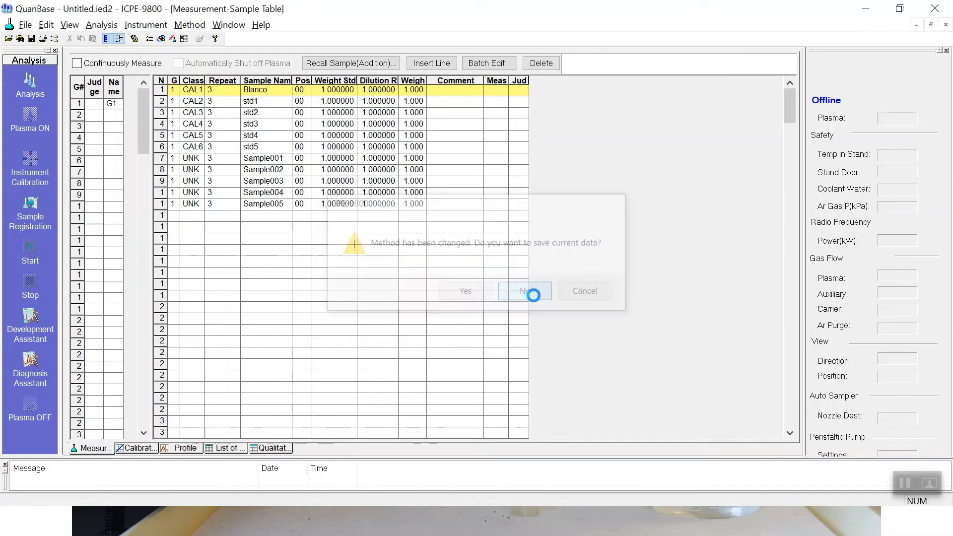
pyautogui.click(534, 296)
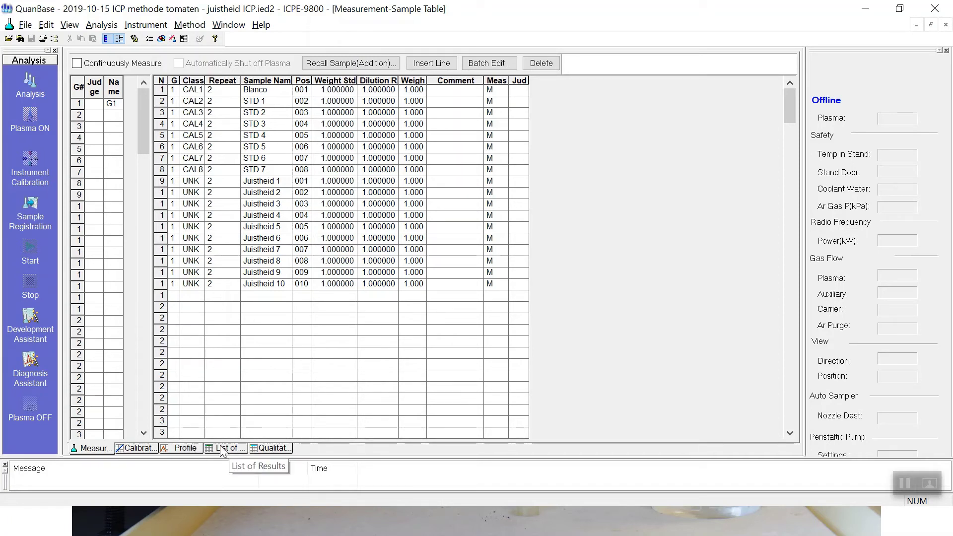
# Show the spectral profiles of sample Juistheid 10 and review the peaks of all elements from Ca to Zn.
pyautogui.click(178, 448)
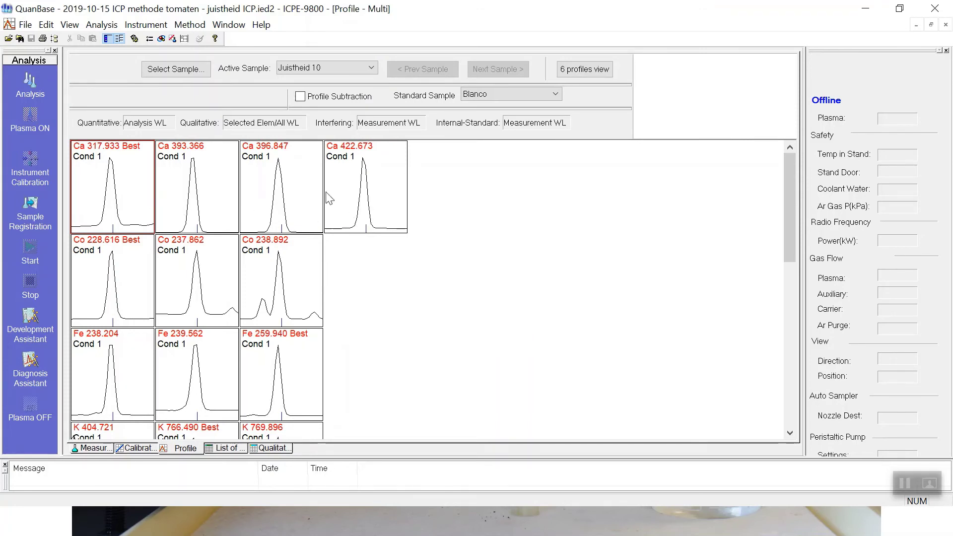
pyautogui.scroll(-3, 256, 305)
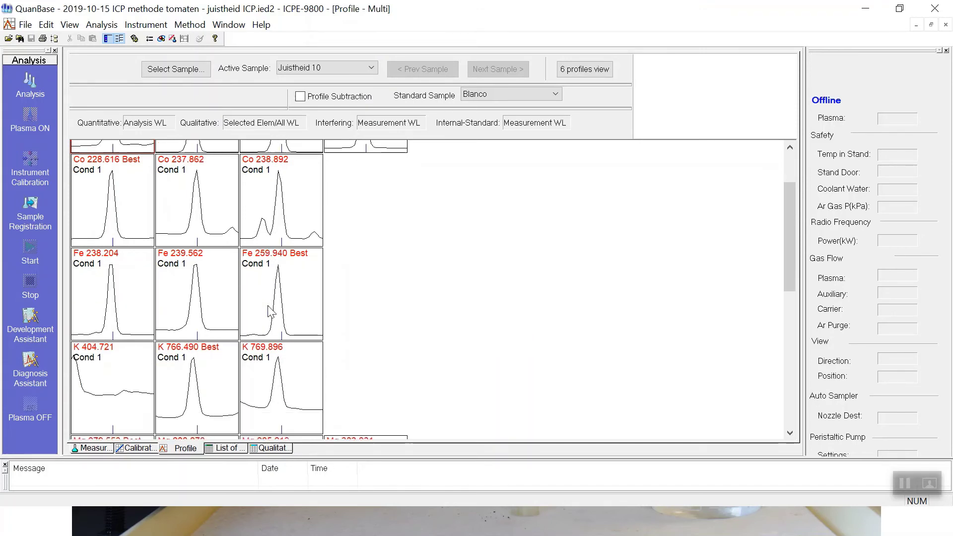
pyautogui.scroll(-5, 268, 313)
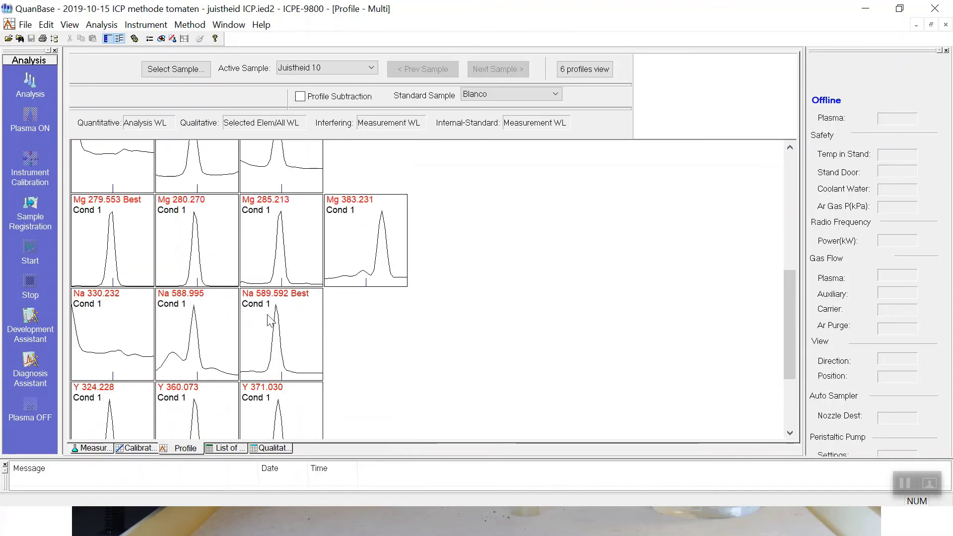
pyautogui.scroll(-2, 269, 322)
pyautogui.scroll(-1, 269, 323)
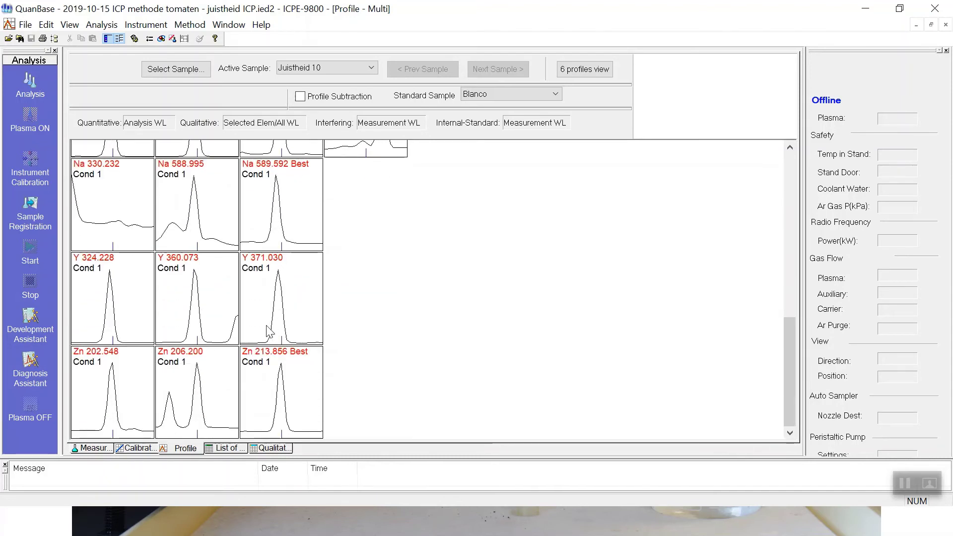
pyautogui.scroll(10, 269, 331)
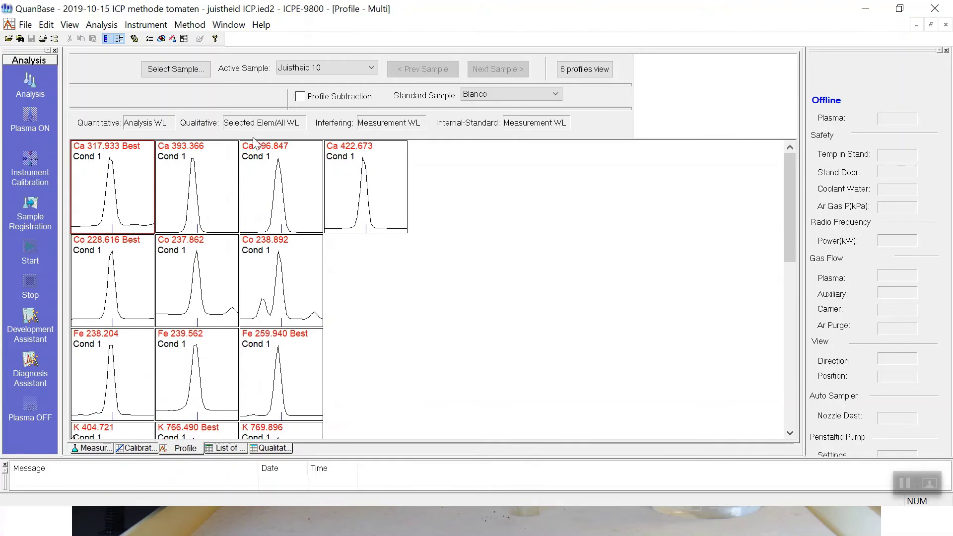
# Display the profiles of all calibration samples from Blanco to STD 7 in place of Juistheid 10.
pyautogui.click(204, 70)
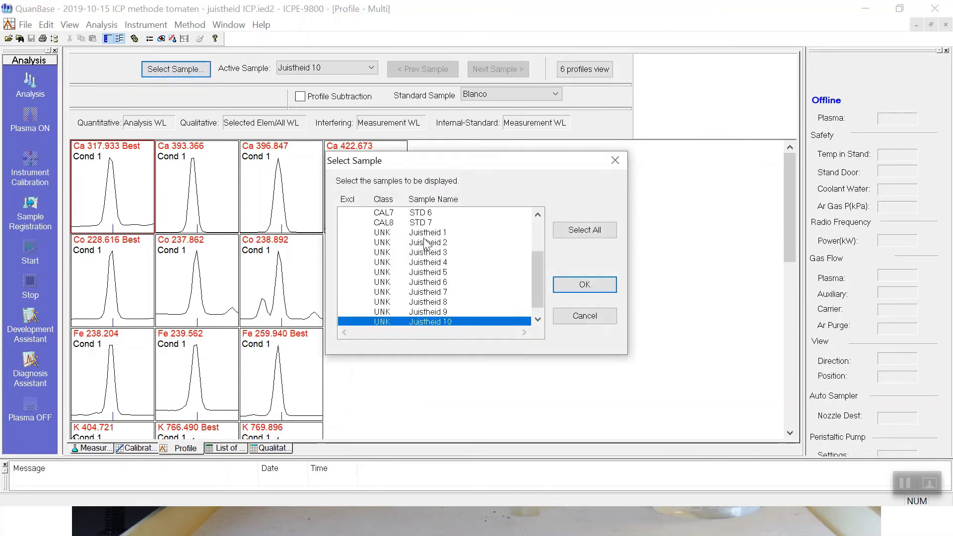
pyautogui.click(437, 224)
pyautogui.moveTo(543, 282); pyautogui.dragTo(547, 238)
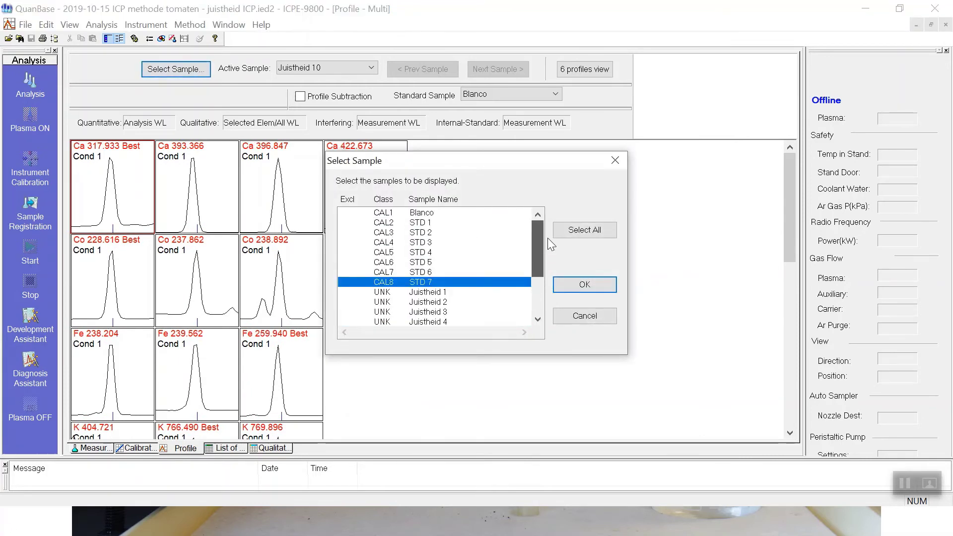
pyautogui.keyDown('shift'); pyautogui.click(414, 213); pyautogui.keyUp('shift')
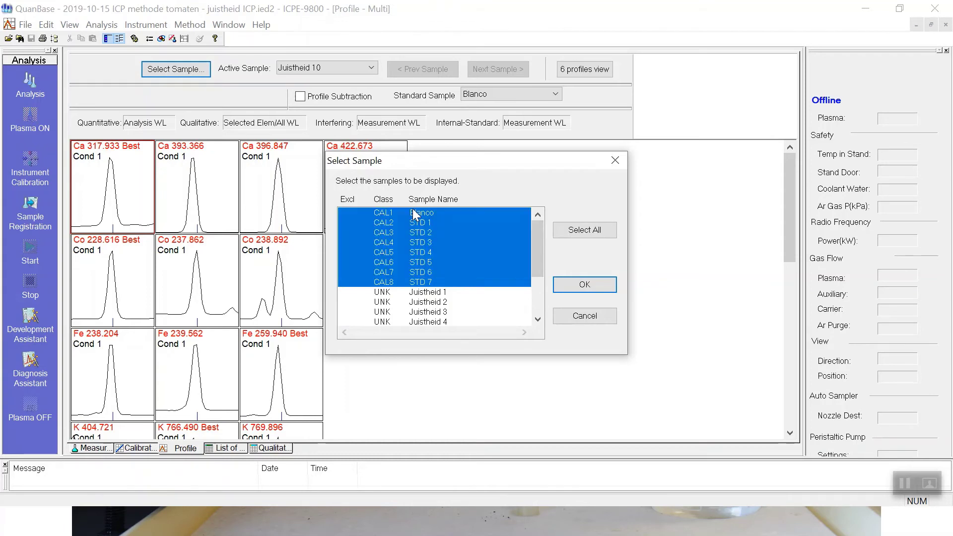
pyautogui.click(576, 289)
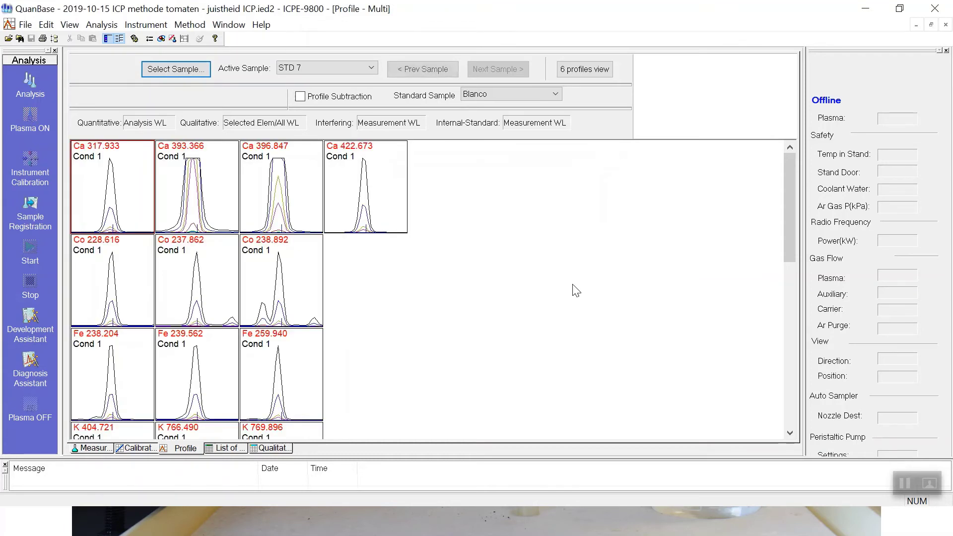
# Show the explanatory notes for the profile colours and place them beside the profiles.
pyautogui.rightClick(570, 268)
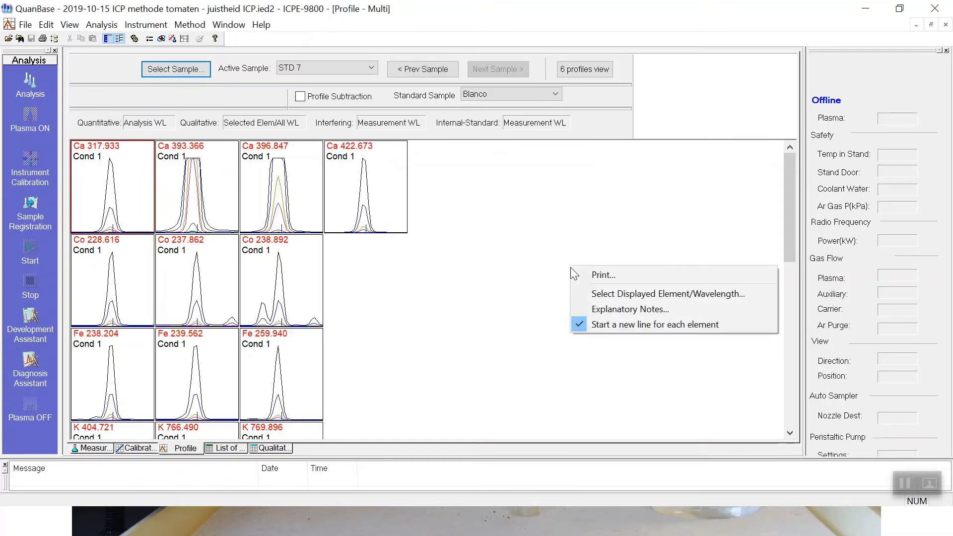
pyautogui.click(586, 309)
pyautogui.moveTo(211, 111); pyautogui.dragTo(546, 155)
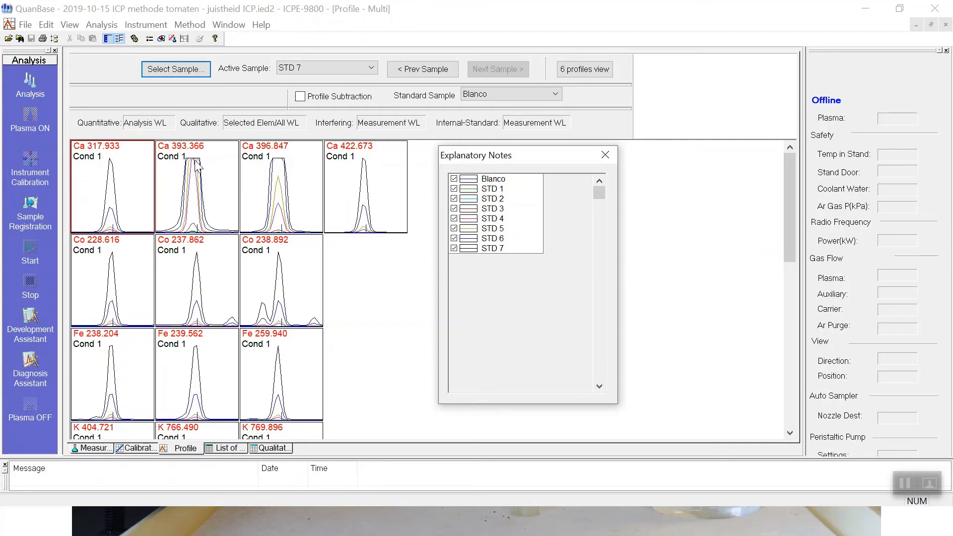
# Highlight the Ca 393.366 and Ca 396.847 profiles and examine the standards' peak shapes at each wavelength down to the Y lines.
pyautogui.moveTo(195, 154); pyautogui.dragTo(260, 162)
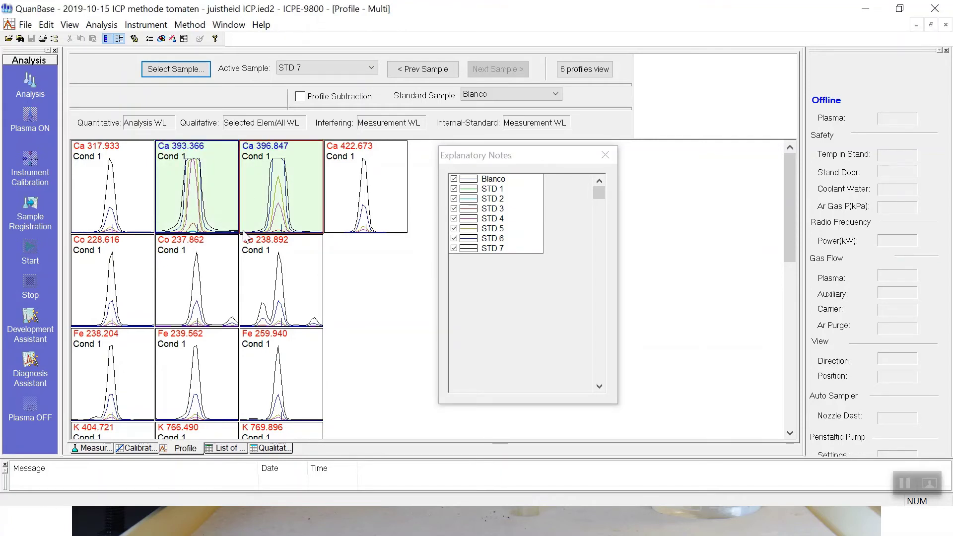
pyautogui.scroll(-1, 246, 238)
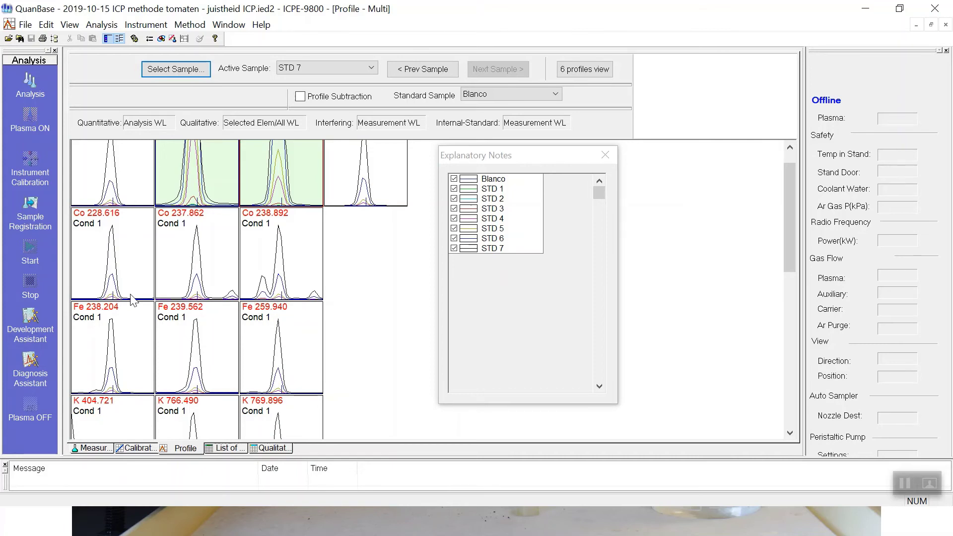
pyautogui.scroll(-3, 144, 300)
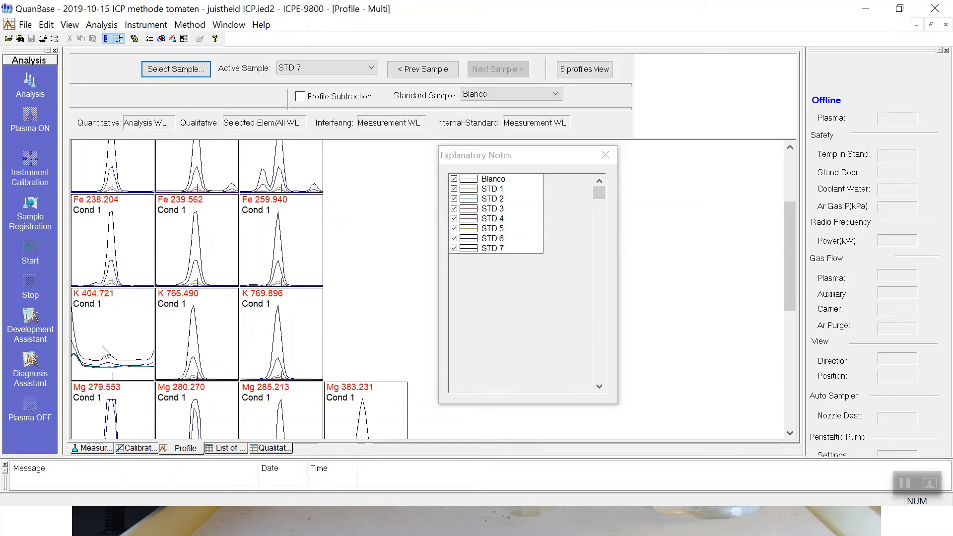
pyautogui.scroll(-3, 104, 352)
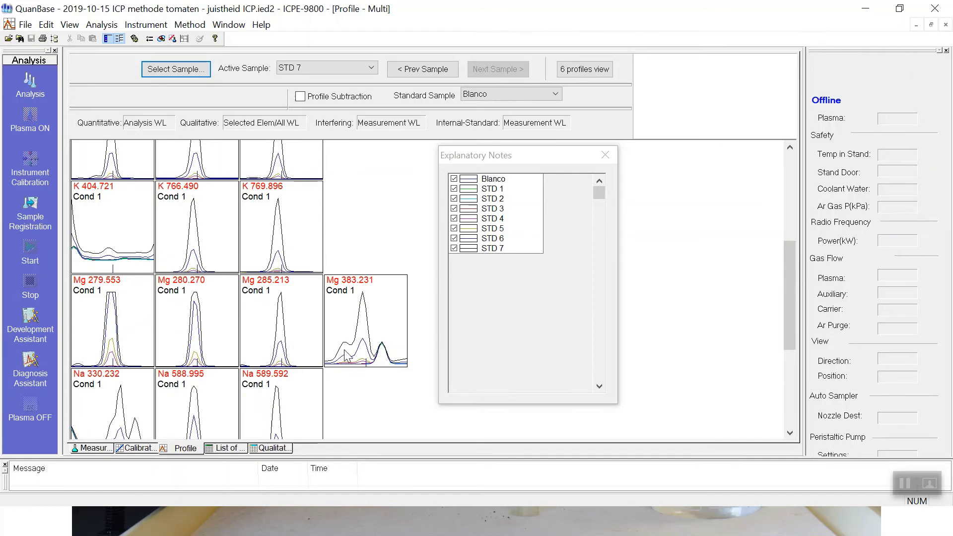
pyautogui.scroll(9, 346, 356)
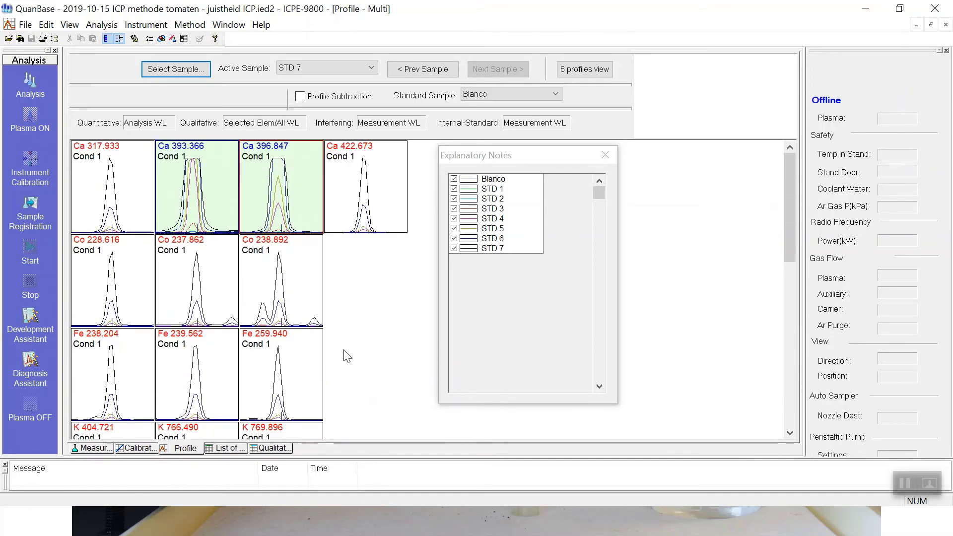
pyautogui.scroll(-2, 263, 350)
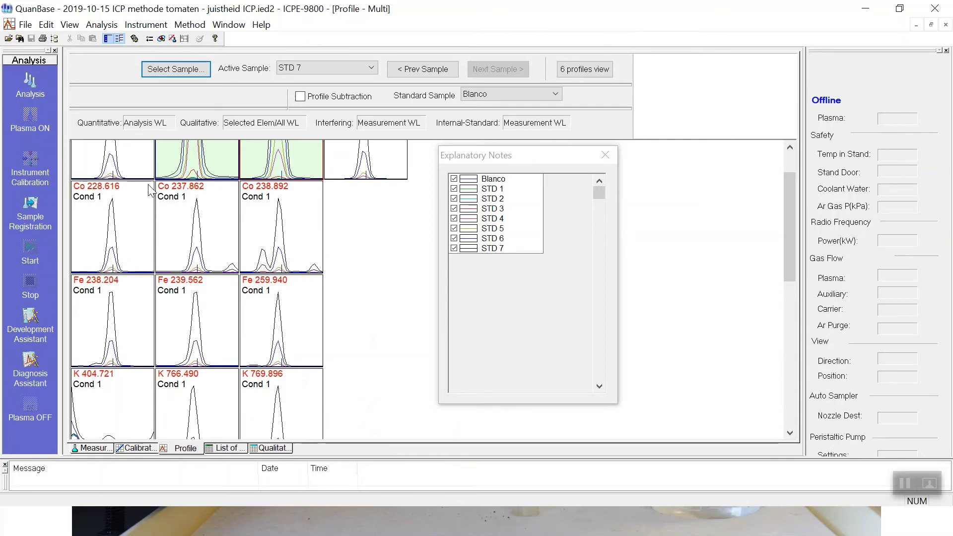
pyautogui.scroll(-5, 263, 394)
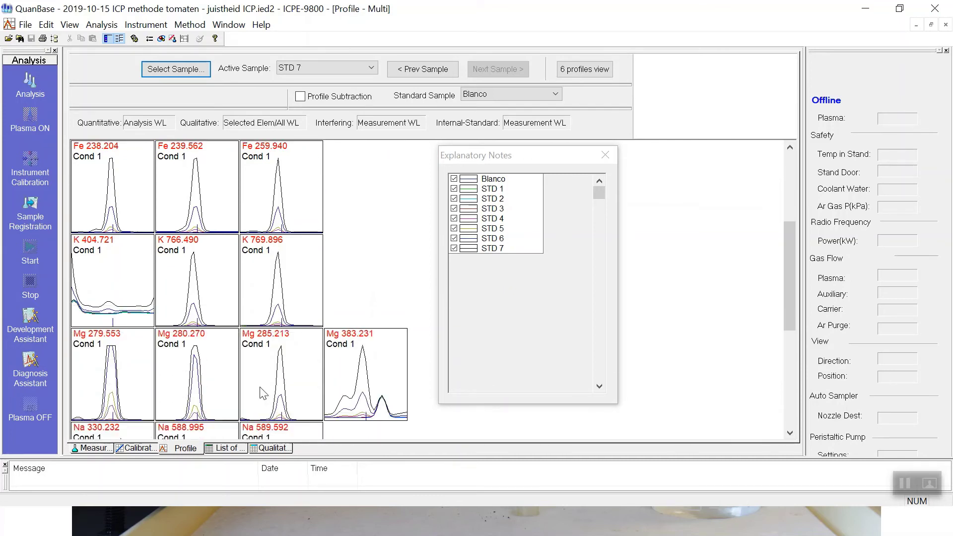
pyautogui.scroll(-6, 263, 393)
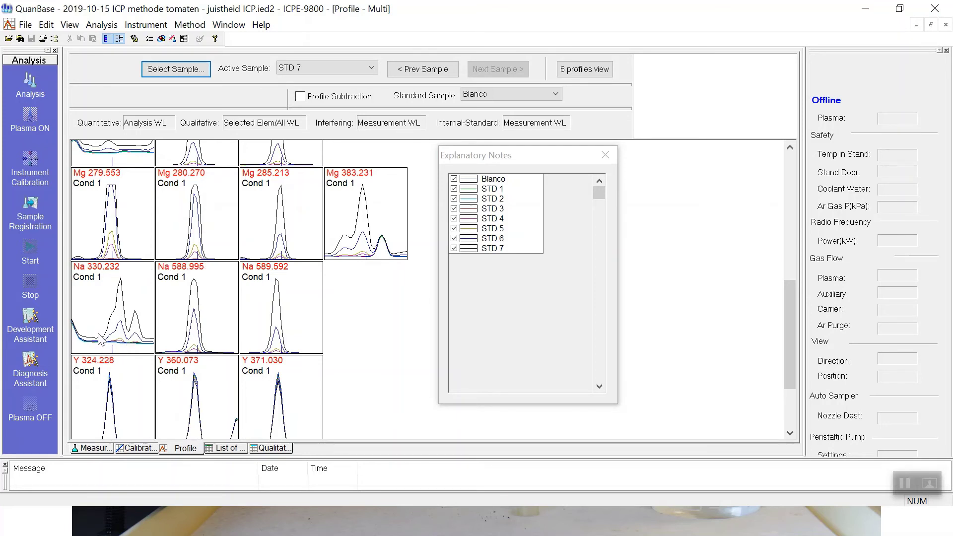
# Examine the standards' peak shapes in the Na, Y and Zn profiles.
pyautogui.scroll(-2, 100, 340)
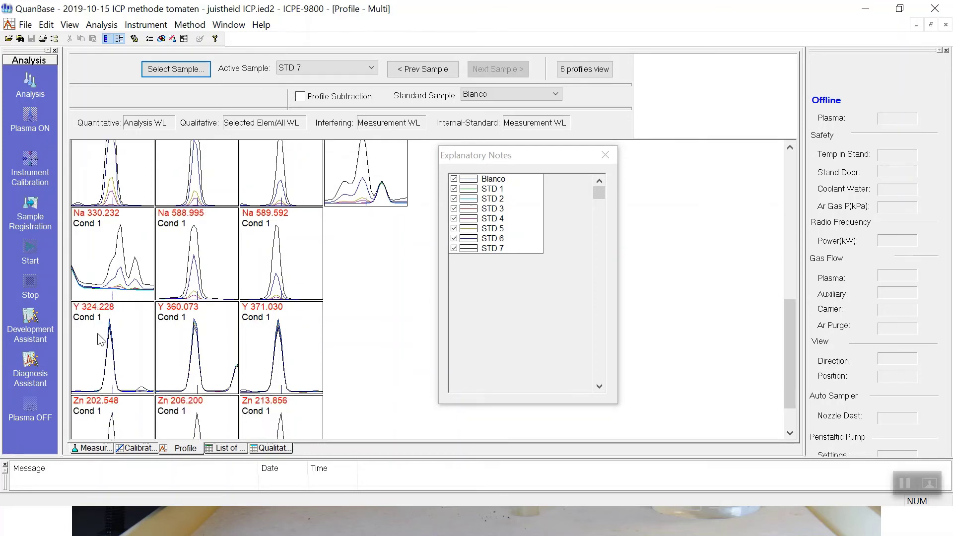
pyautogui.scroll(-2, 101, 340)
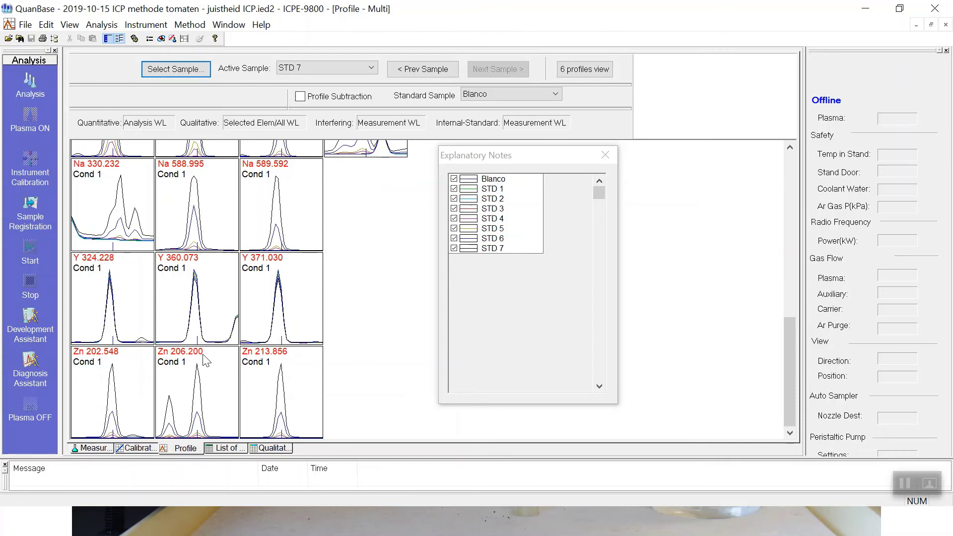
pyautogui.scroll(20, 205, 359)
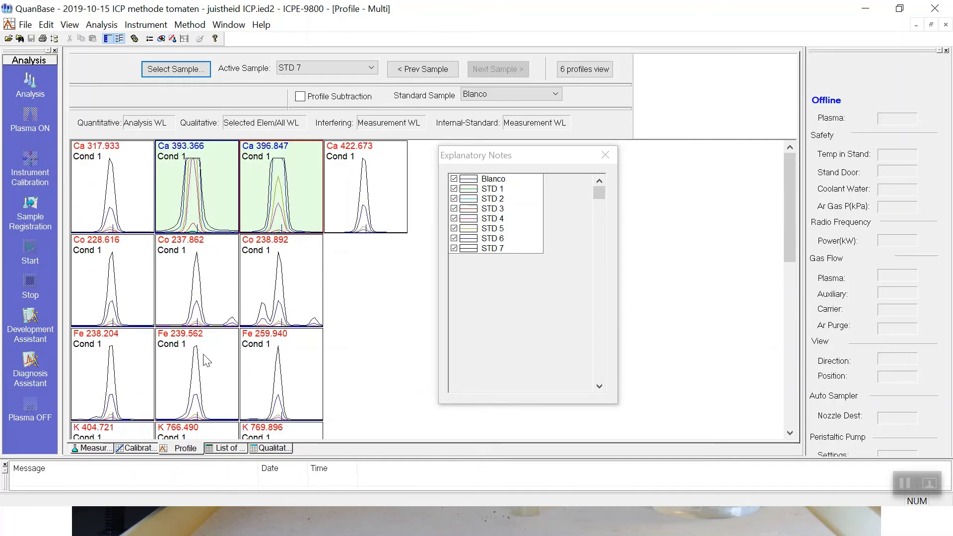
# Exclude Ca 393.366, Ca 396.847, Ca 422.673, Co 237.862 and Co 238.892 in the registered elements and wavelengths.
pyautogui.click(193, 26)
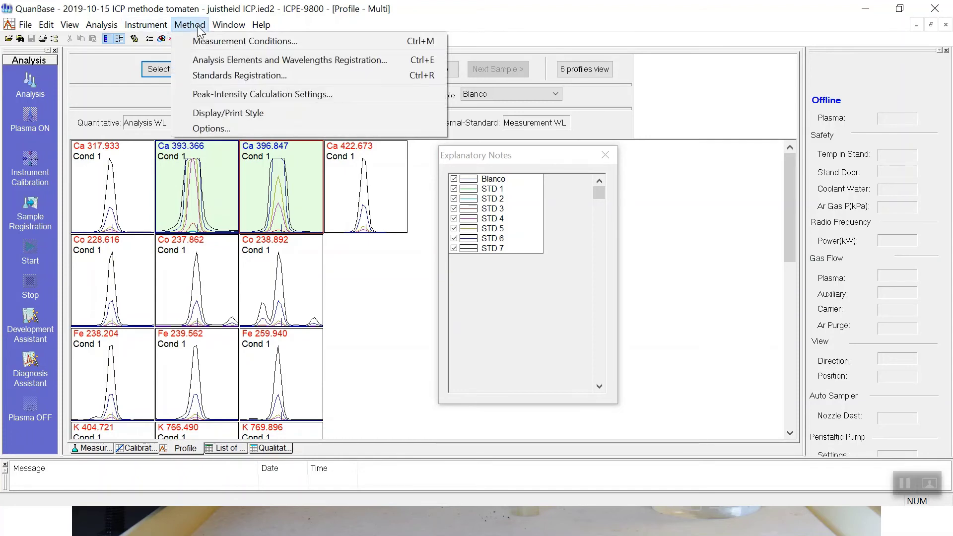
pyautogui.click(226, 61)
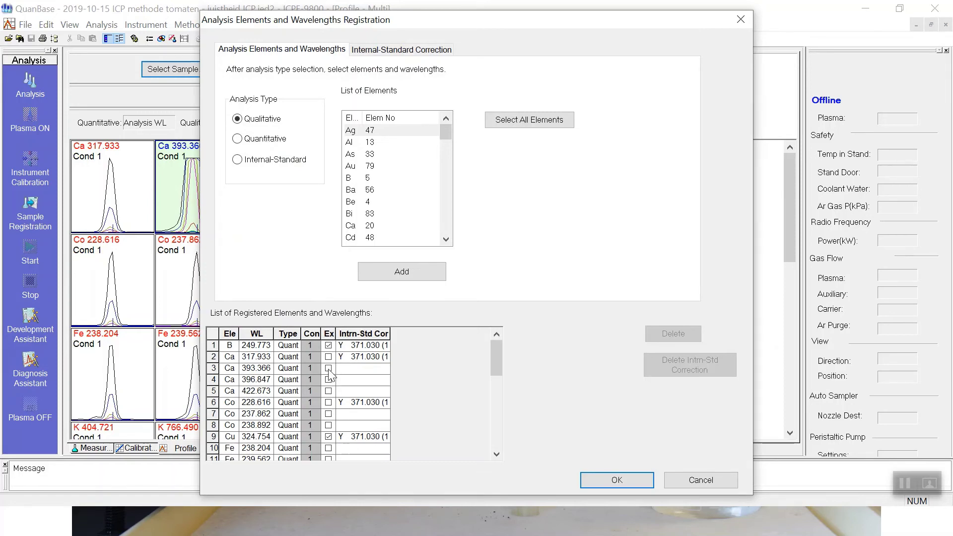
pyautogui.click(328, 368)
pyautogui.click(328, 380)
pyautogui.click(328, 391)
pyautogui.click(329, 414)
pyautogui.click(330, 426)
# Exclude the Fe 238.204, Fe 239.562, K 404.721 and K 769.896 wavelengths from the registered list.
pyautogui.scroll(-2, 331, 430)
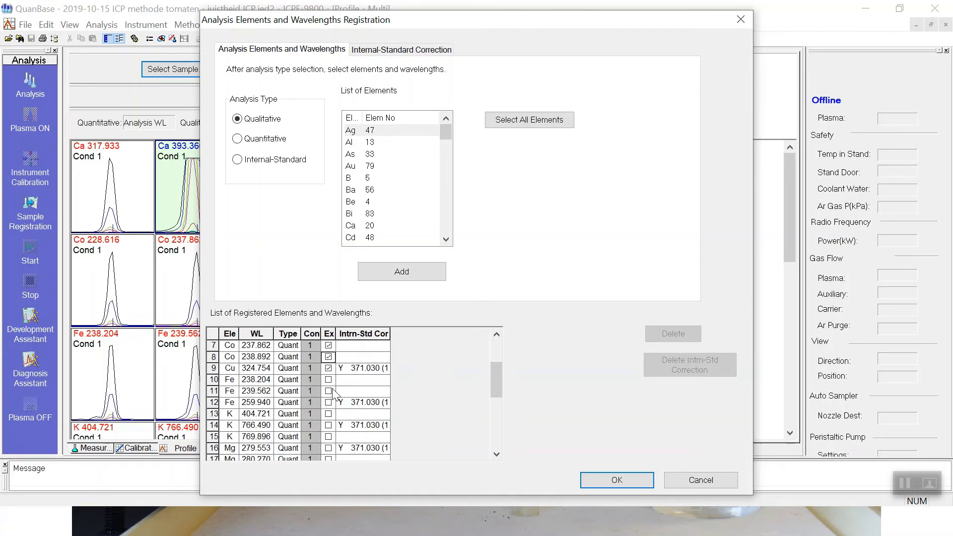
pyautogui.click(329, 402)
pyautogui.scroll(2, 331, 395)
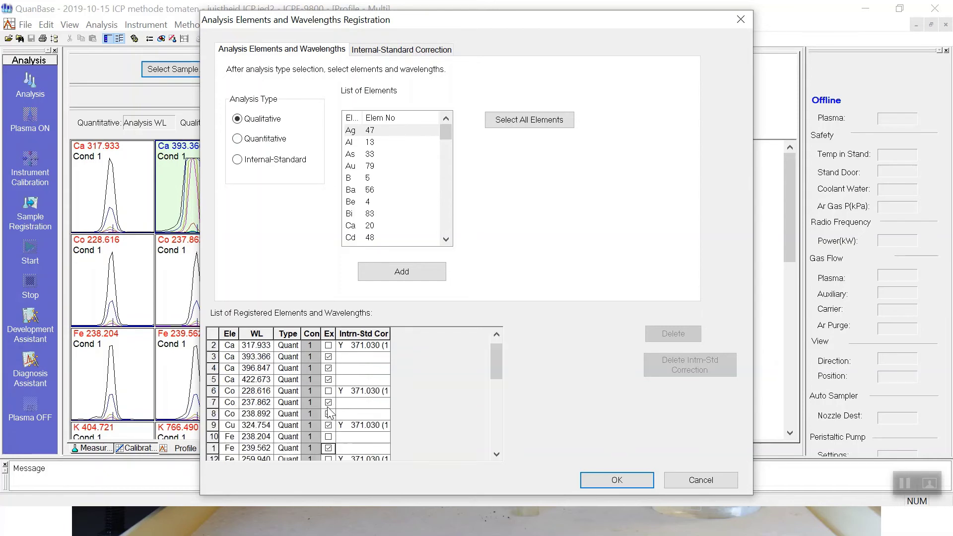
pyautogui.click(329, 437)
pyautogui.scroll(-2, 331, 431)
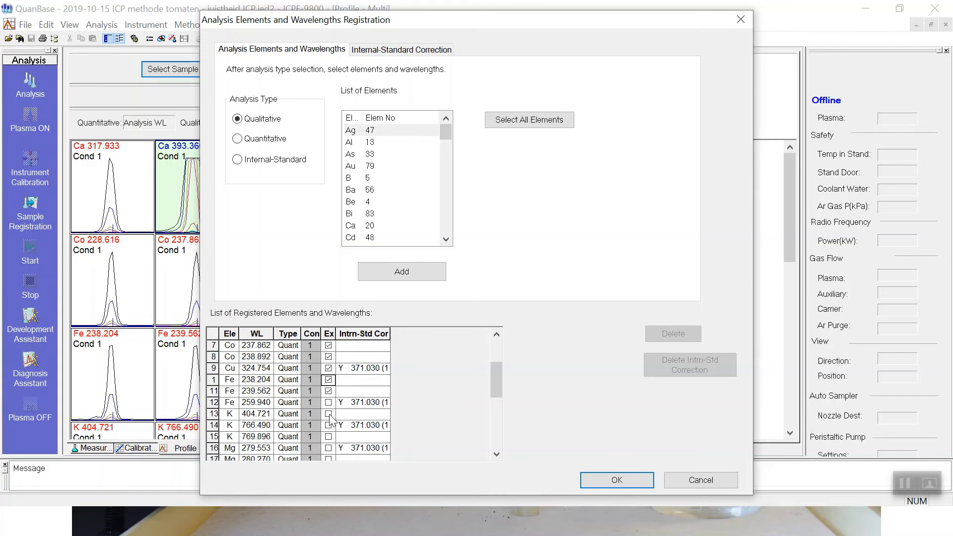
pyautogui.click(329, 415)
pyautogui.click(328, 437)
# Exclude the Mg 383.231, Na 330.232 and Na 588.995 wavelengths from the registered list.
pyautogui.scroll(-2, 332, 442)
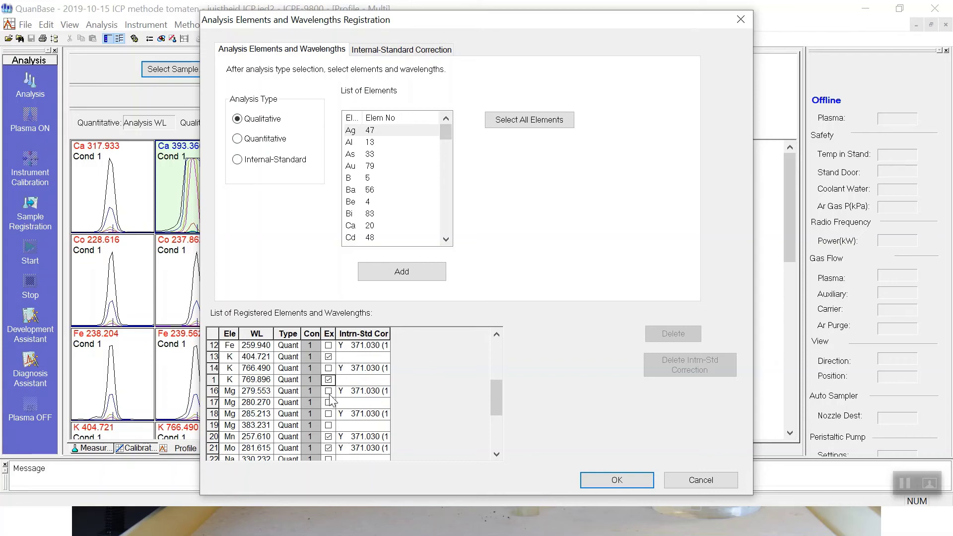
pyautogui.click(329, 426)
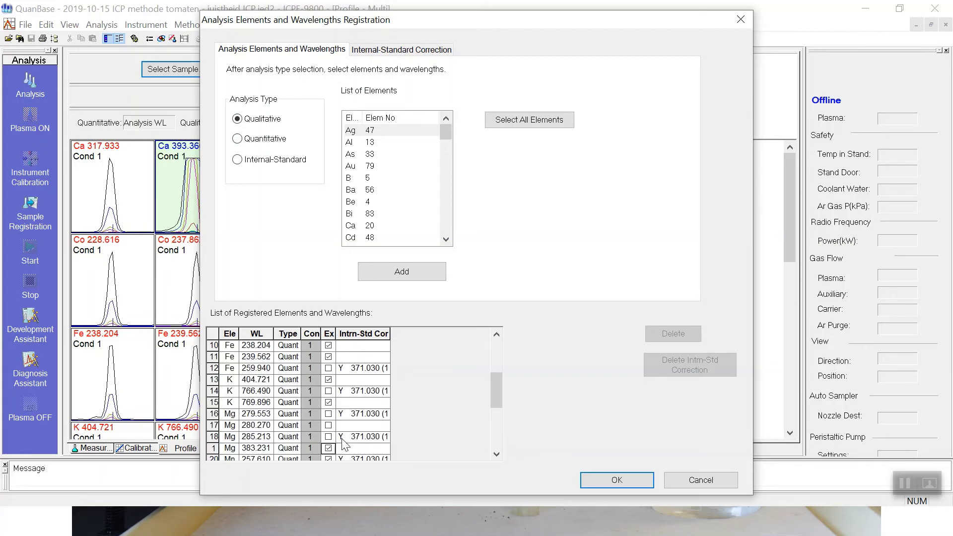
pyautogui.scroll(-1, 342, 444)
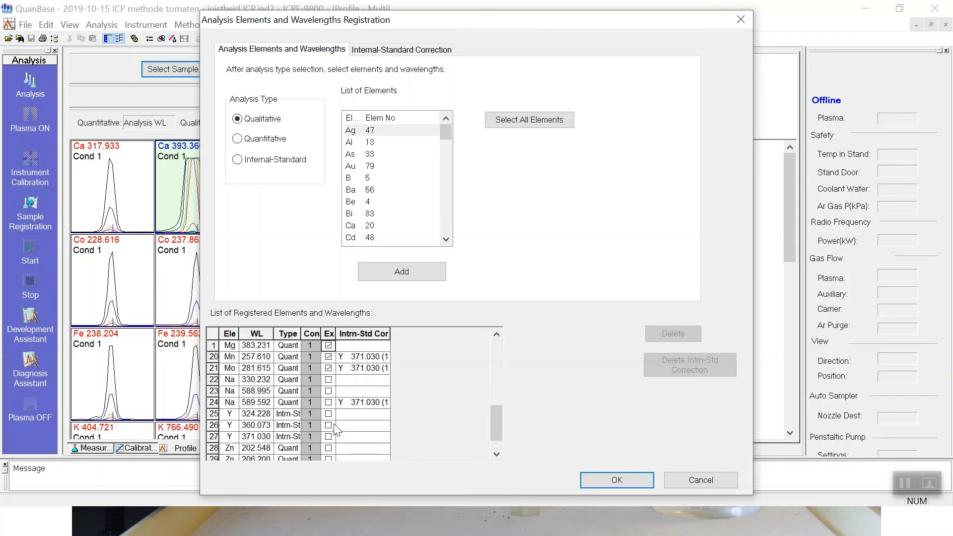
pyautogui.click(329, 391)
pyautogui.scroll(2, 328, 392)
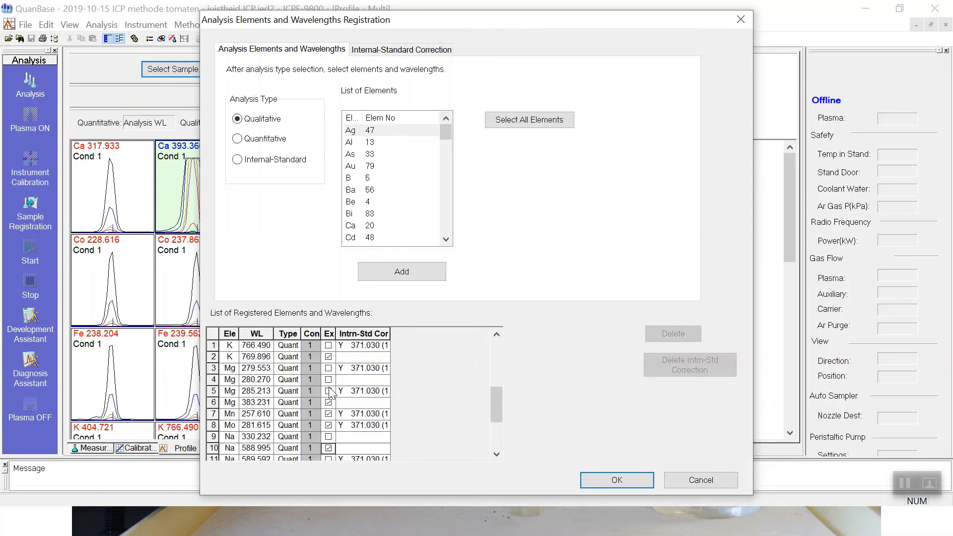
pyautogui.click(330, 438)
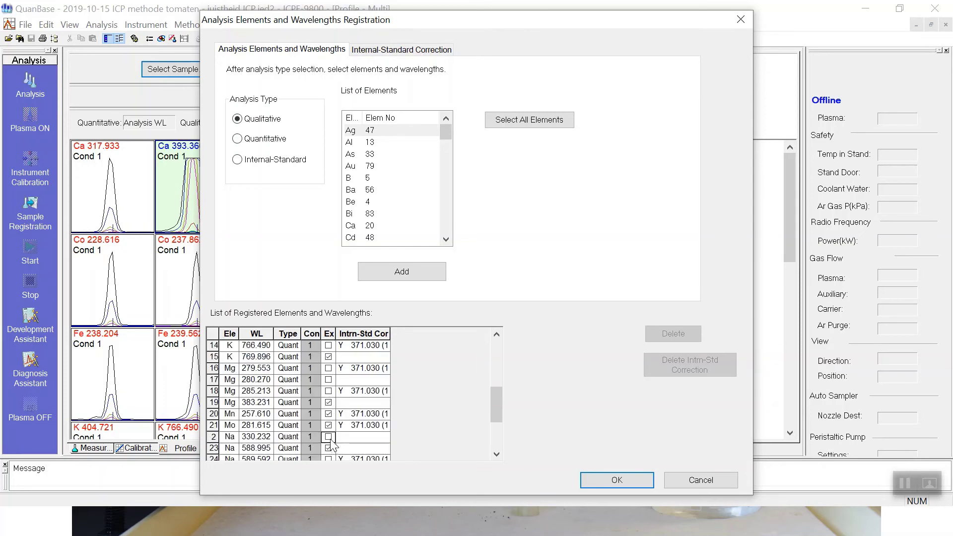
pyautogui.click(330, 438)
# Exclude the internal-standard wavelengths Y 360.073 and Y 371.030 from the registered list.
pyautogui.scroll(-3, 335, 435)
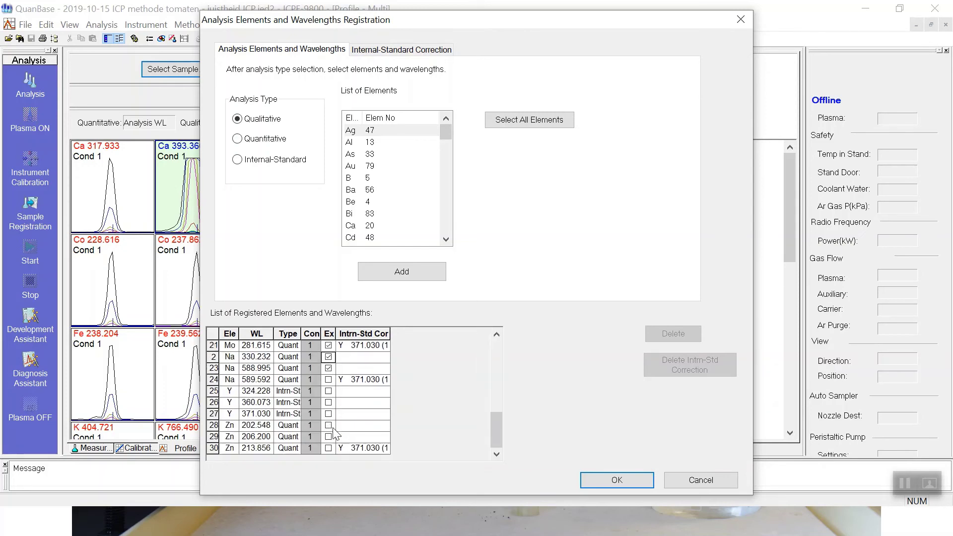
pyautogui.click(329, 403)
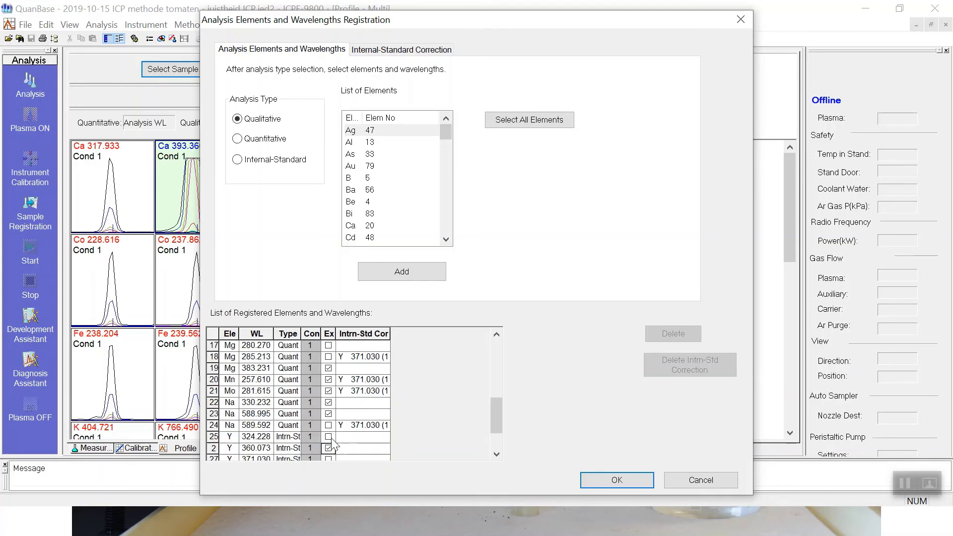
pyautogui.click(329, 415)
pyautogui.scroll(1, 329, 421)
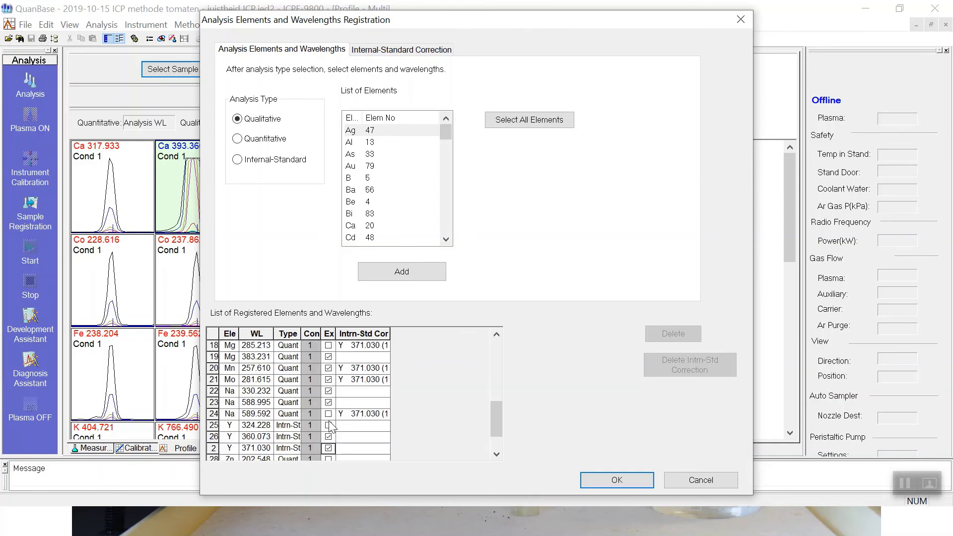
pyautogui.scroll(-1, 332, 441)
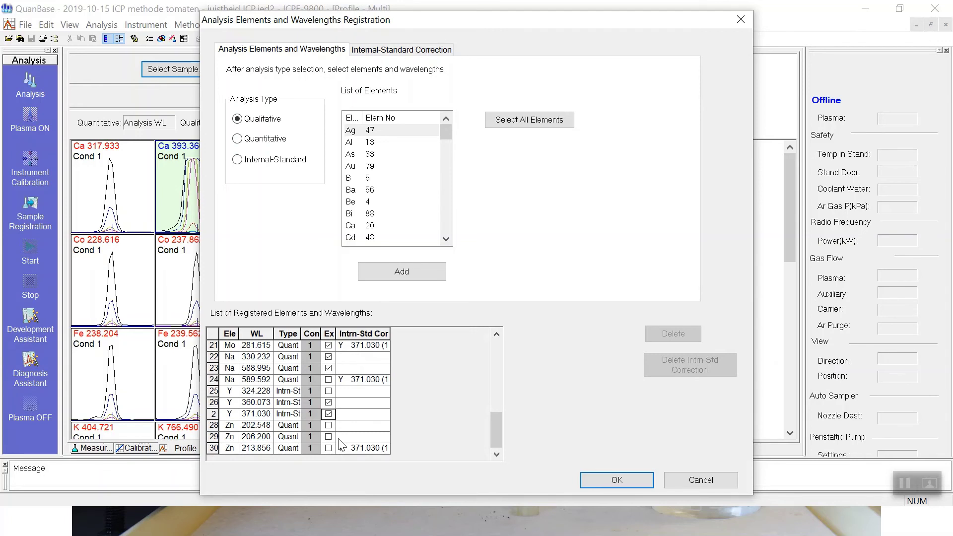
# Exclude the Zn 202.548 and Zn 206.200 wavelengths and try to apply the exclusions.
pyautogui.click(329, 437)
pyautogui.scroll(-1, 335, 439)
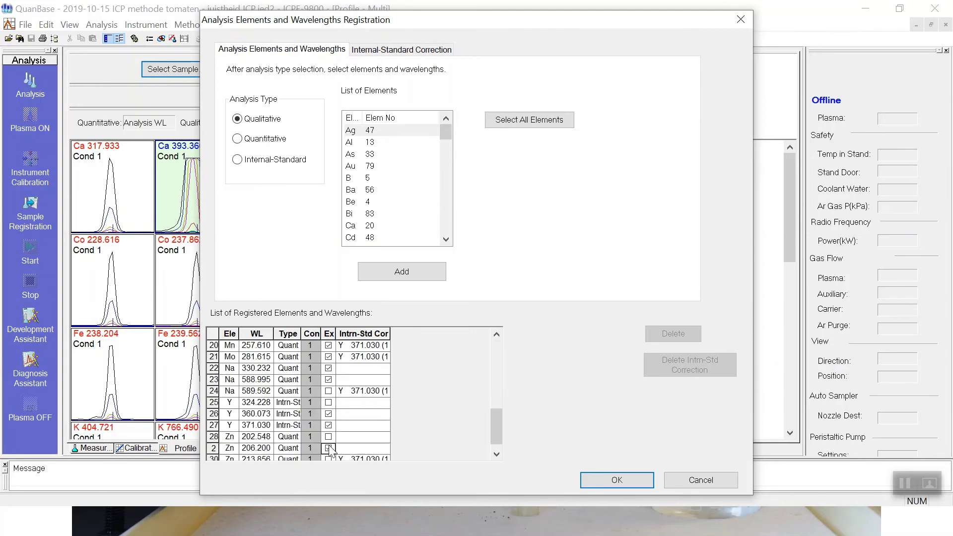
pyautogui.click(334, 429)
pyautogui.click(329, 426)
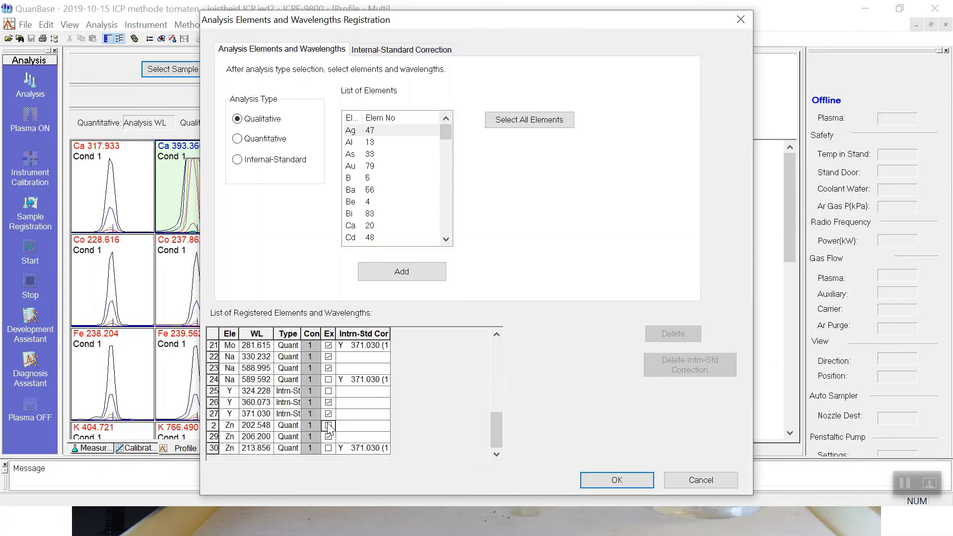
pyautogui.scroll(1, 467, 458)
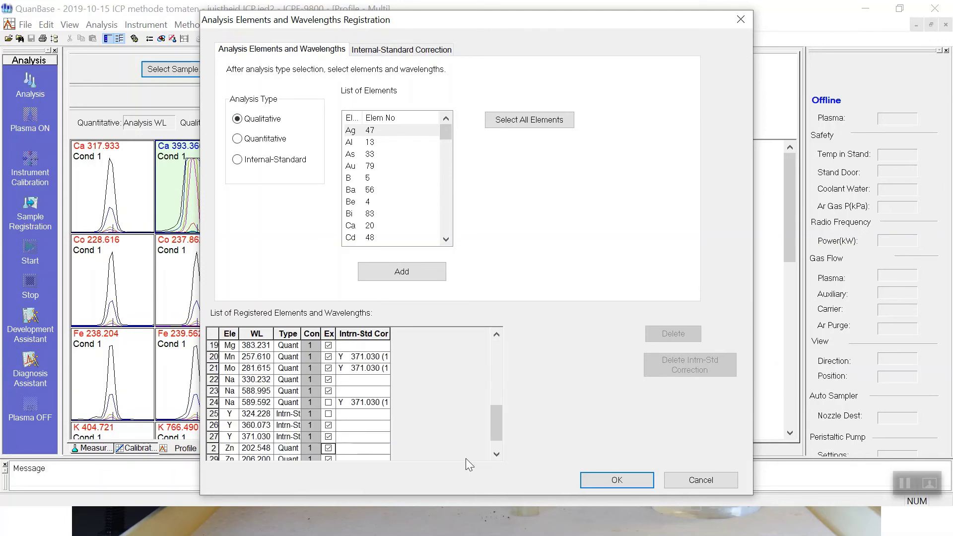
pyautogui.click(606, 479)
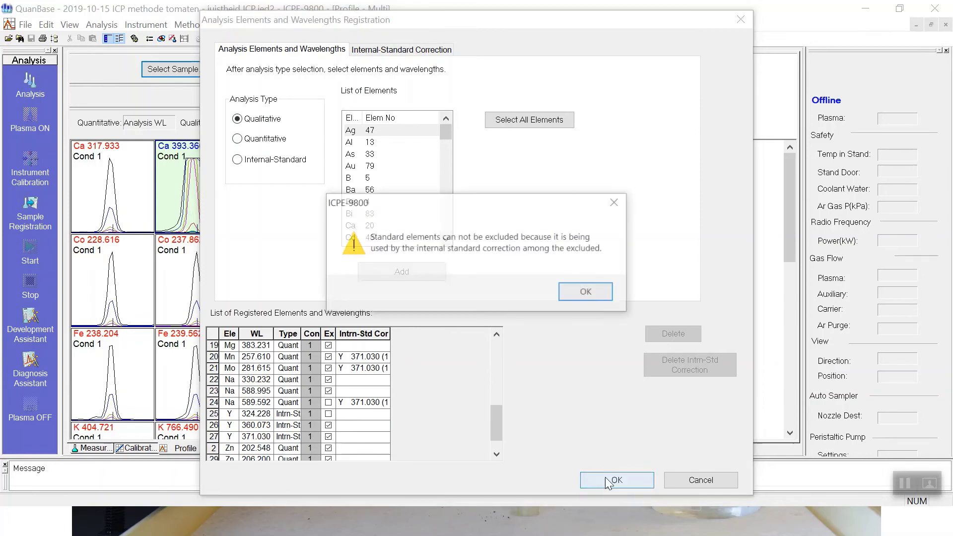
pyautogui.click(585, 294)
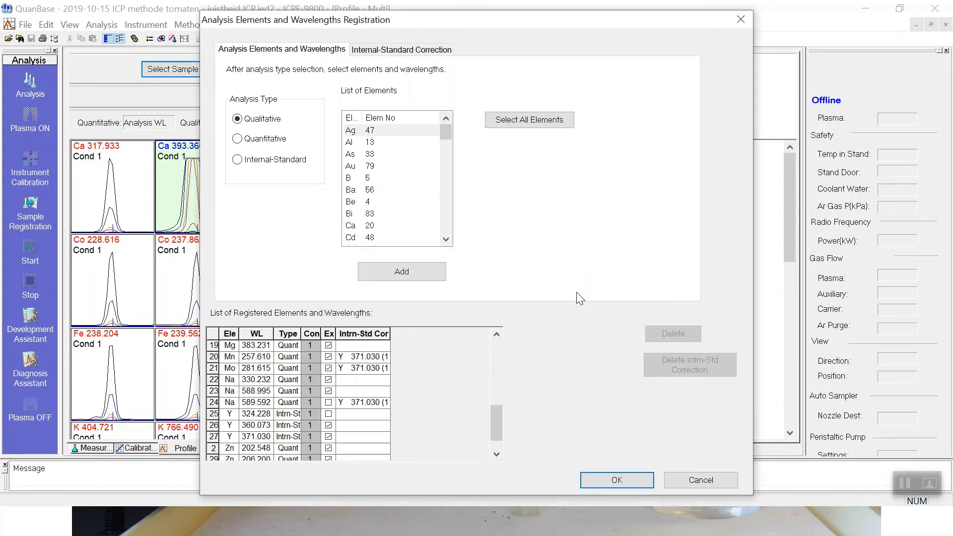
# Include the internal-standard wavelength Y 371.030 again and apply the element and wavelength registration.
pyautogui.scroll(-1, 497, 425)
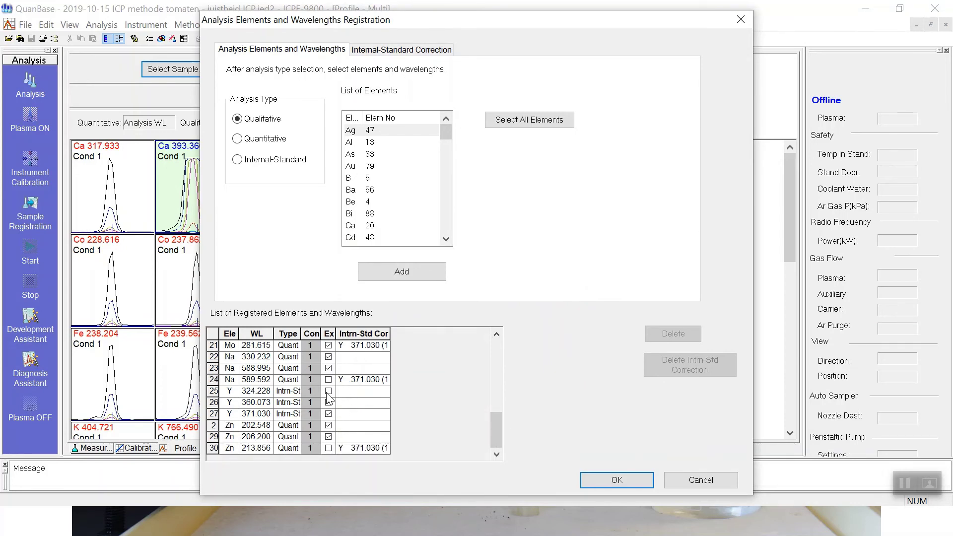
pyautogui.click(329, 414)
pyautogui.click(329, 414)
pyautogui.scroll(1, 332, 420)
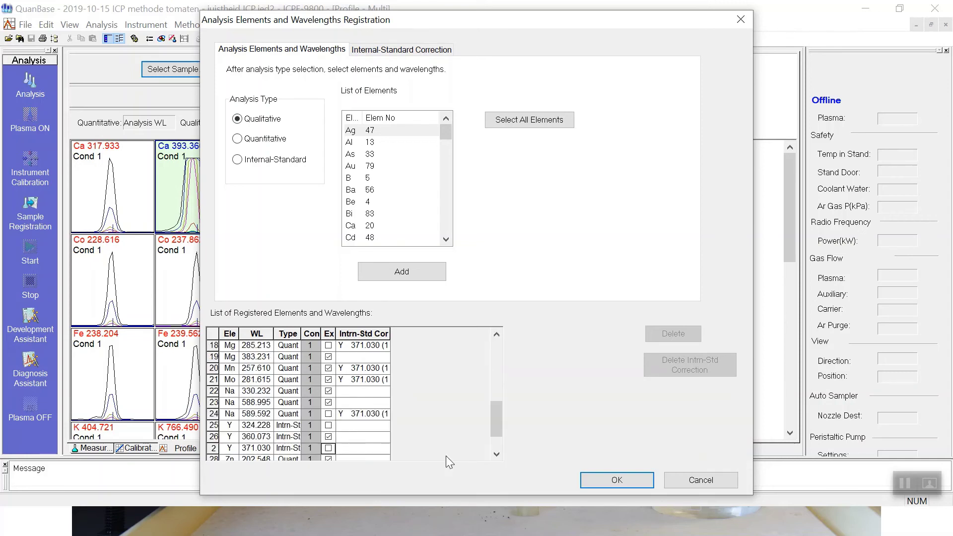
pyautogui.click(606, 481)
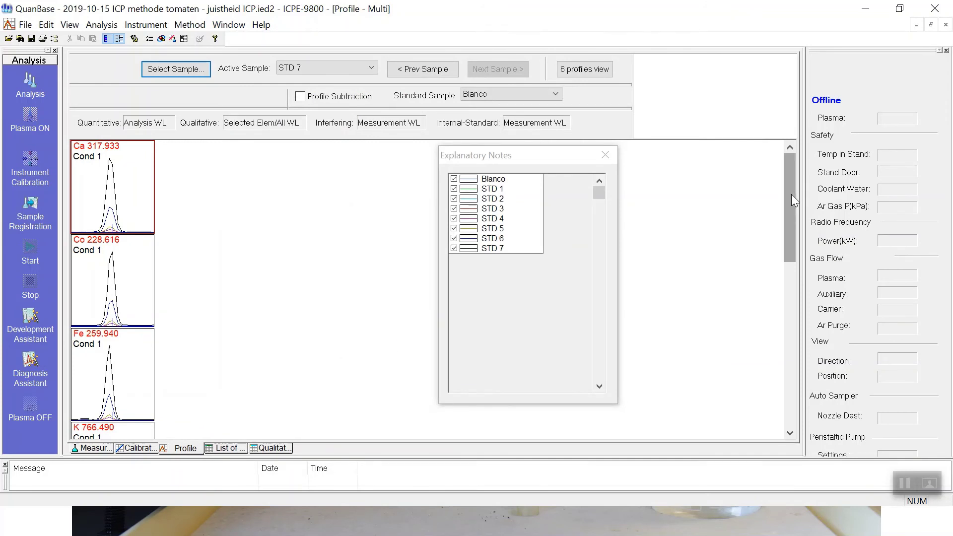
# Review the profiles of the remaining wavelengths from Ca 317.933 to Zn 213.856.
pyautogui.moveTo(791, 194); pyautogui.dragTo(777, 396)
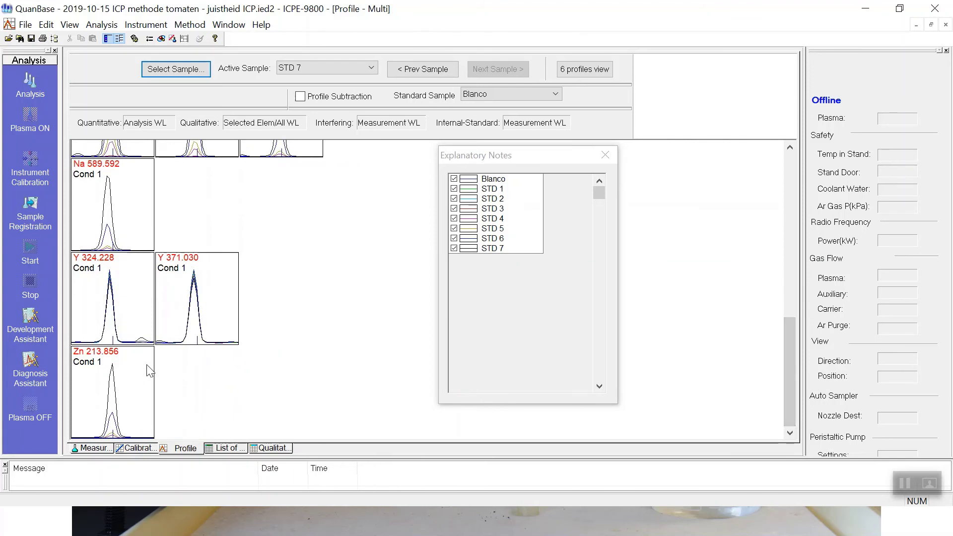
pyautogui.scroll(10, 149, 371)
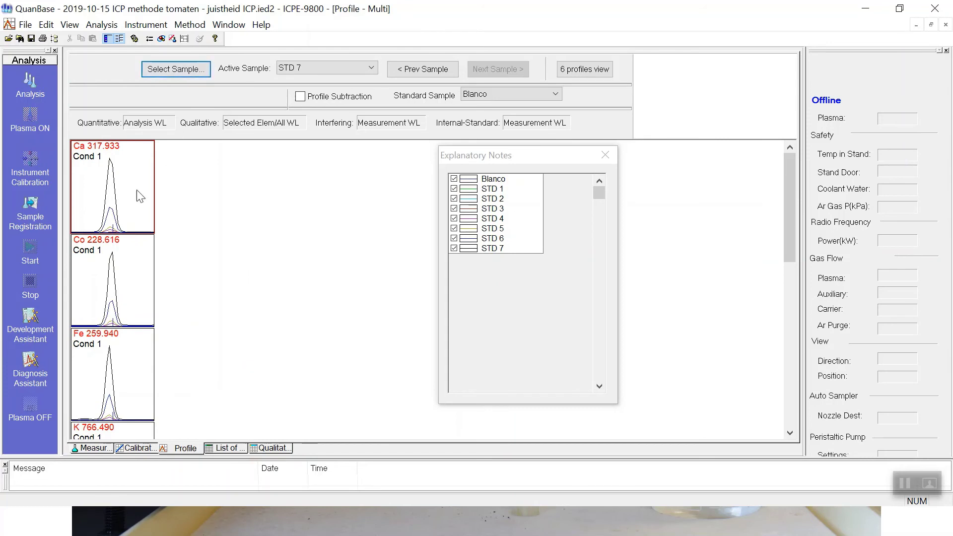
pyautogui.scroll(-3, 140, 208)
pyautogui.scroll(-10, 140, 268)
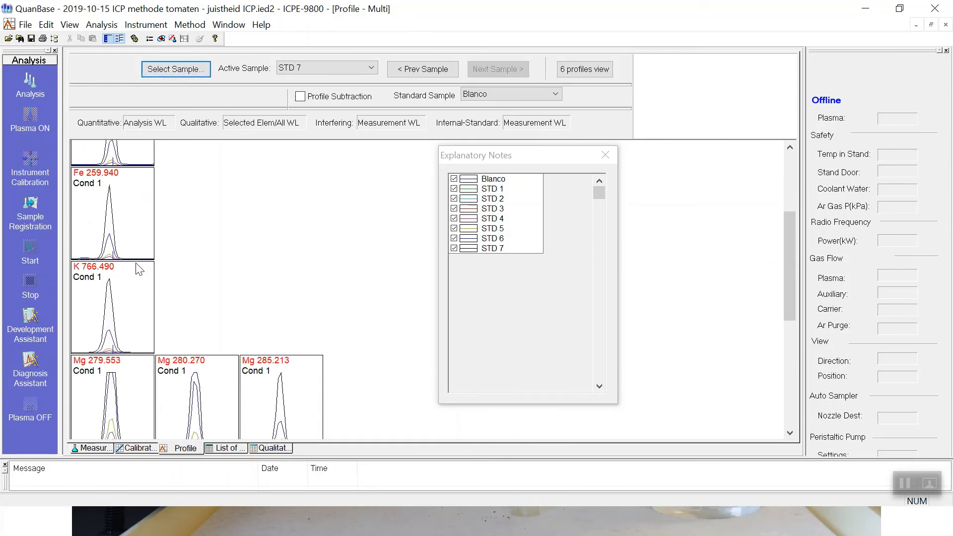
# Show the Mg 279.553, Na 589.592, Y 324.228, Y 371.030 and Zn 213.856 profiles enlarged in the six-profile view and close the explanatory notes.
pyautogui.click(126, 332)
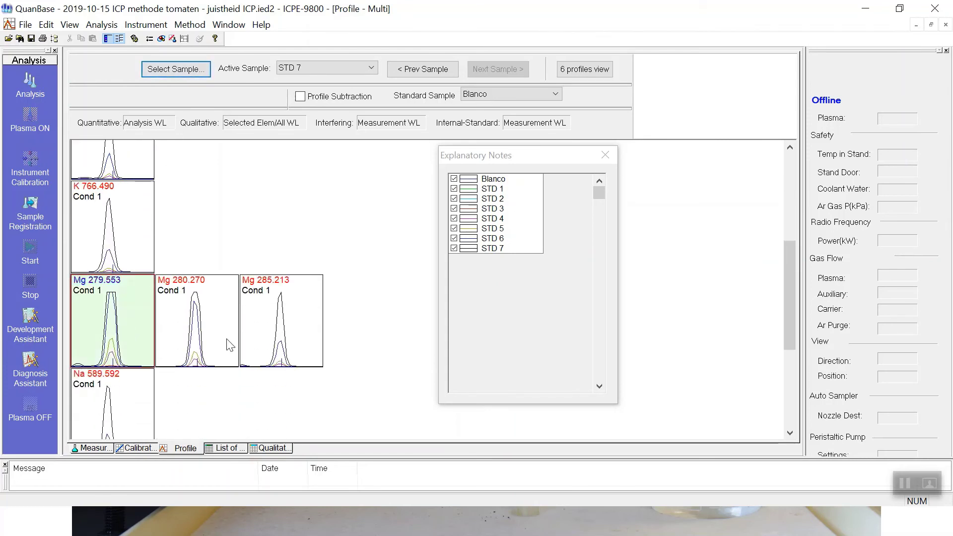
pyautogui.scroll(-9, 307, 333)
pyautogui.keyDown('ctrl'); pyautogui.click(101, 276); pyautogui.keyUp('ctrl')
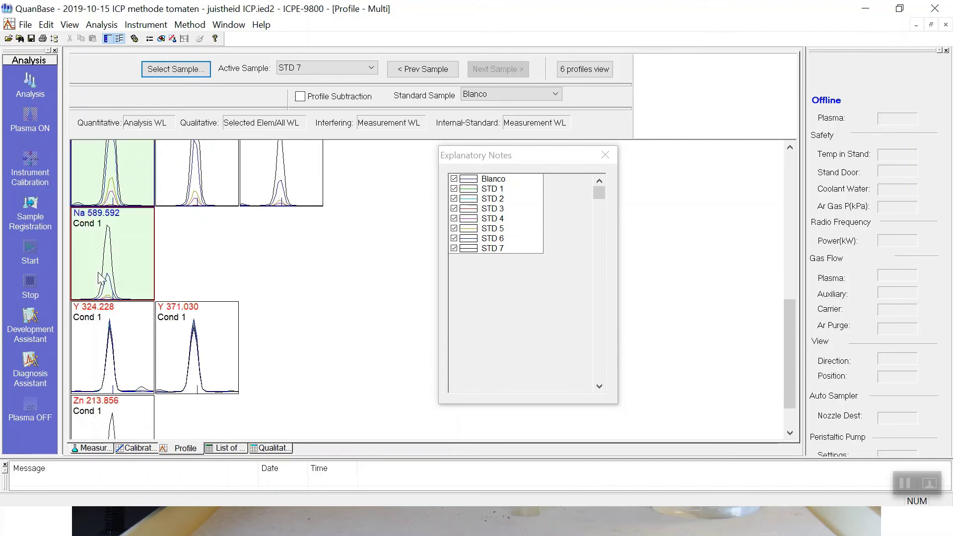
pyautogui.keyDown('ctrl'); pyautogui.click(126, 338); pyautogui.keyUp('ctrl')
pyautogui.keyDown('ctrl'); pyautogui.click(225, 375); pyautogui.keyUp('ctrl')
pyautogui.scroll(-3, 225, 374)
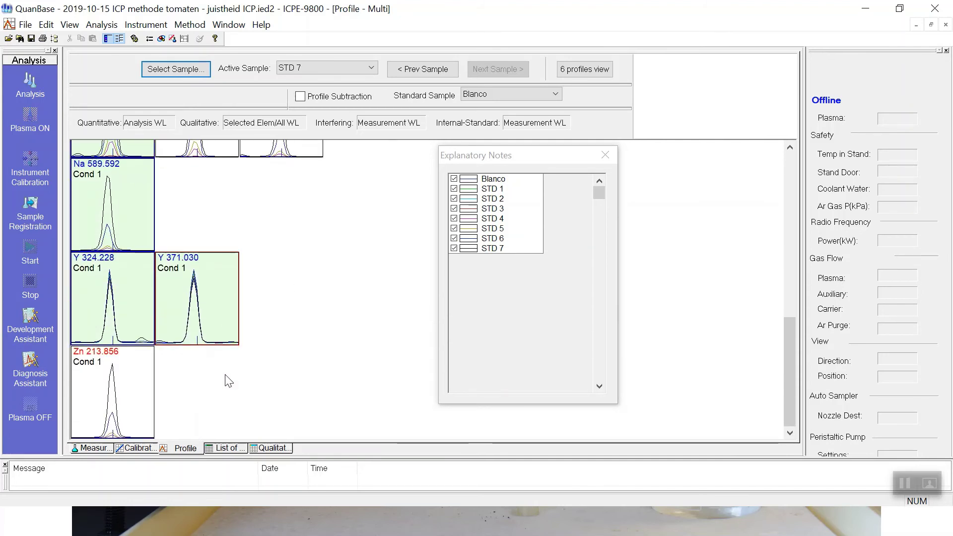
pyautogui.keyDown('ctrl'); pyautogui.click(152, 412); pyautogui.keyUp('ctrl')
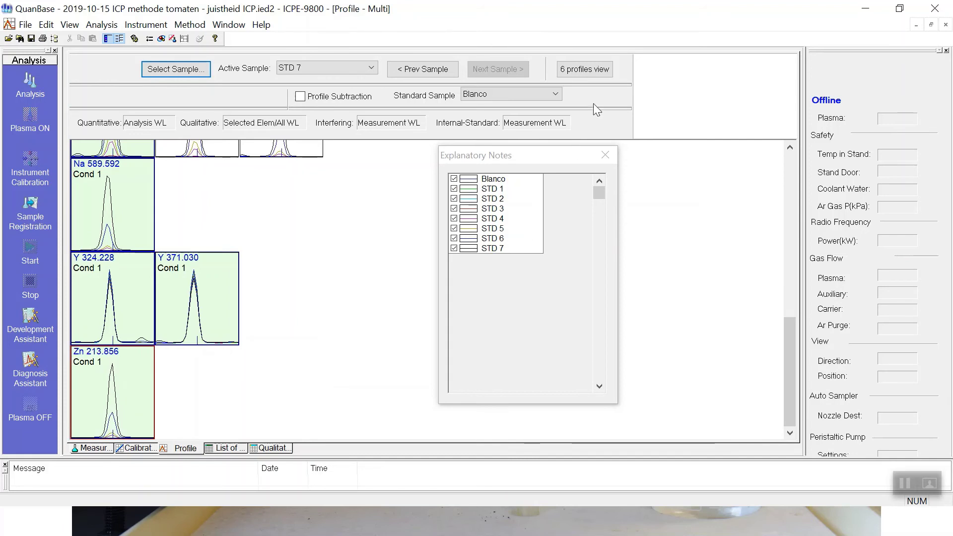
pyautogui.click(591, 70)
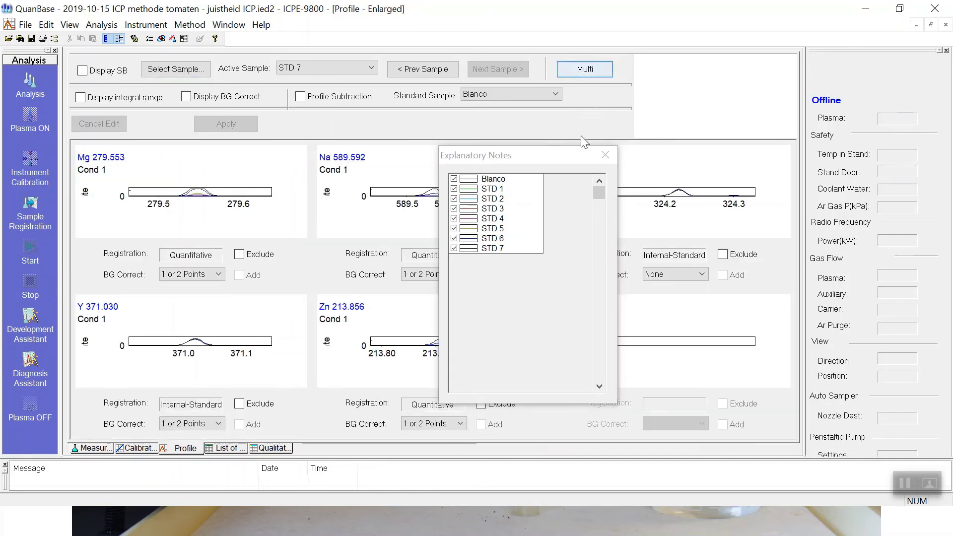
pyautogui.moveTo(559, 157); pyautogui.dragTo(712, 181)
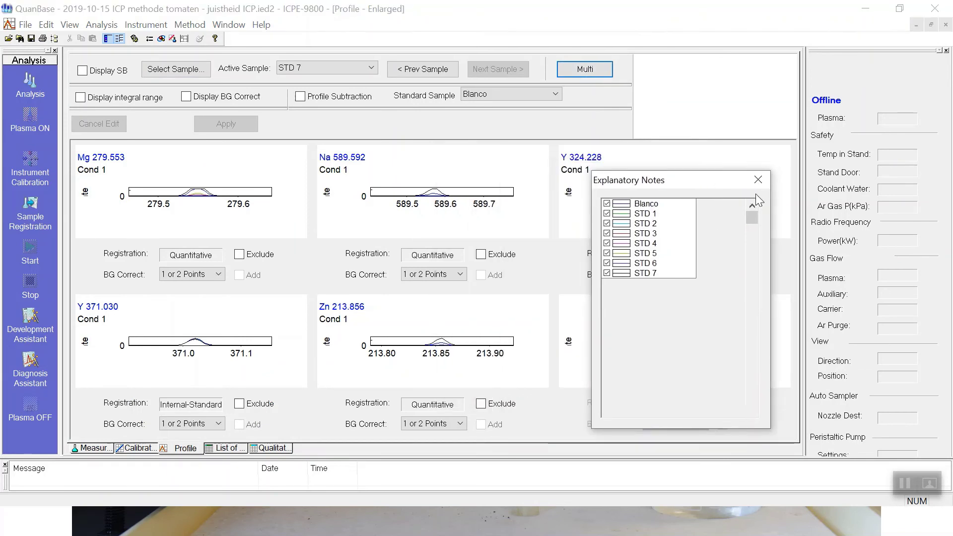
pyautogui.click(759, 180)
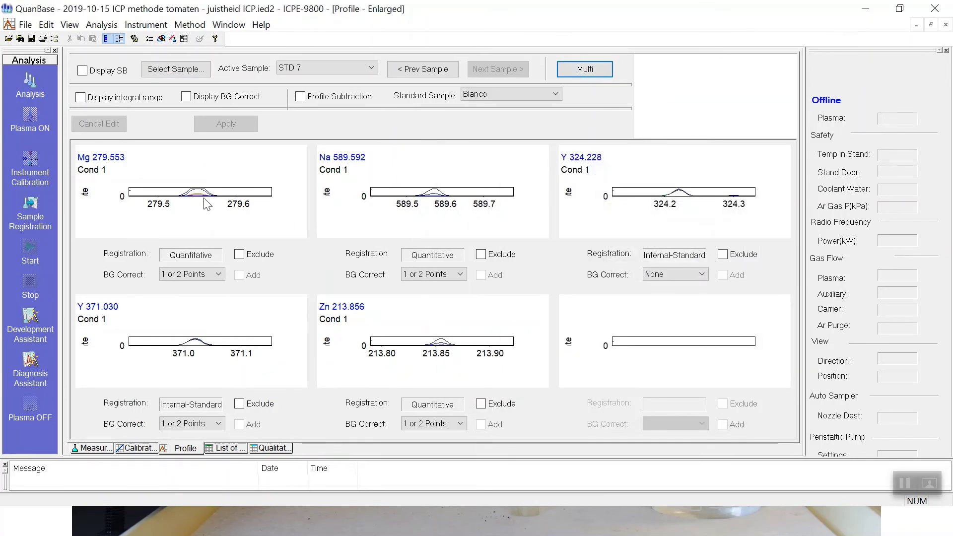
# Keep the background correction of Mg 279.553 at 1 or 2 Points and set that of Y 324.228 to 1 or 2 Points.
pyautogui.click(221, 279)
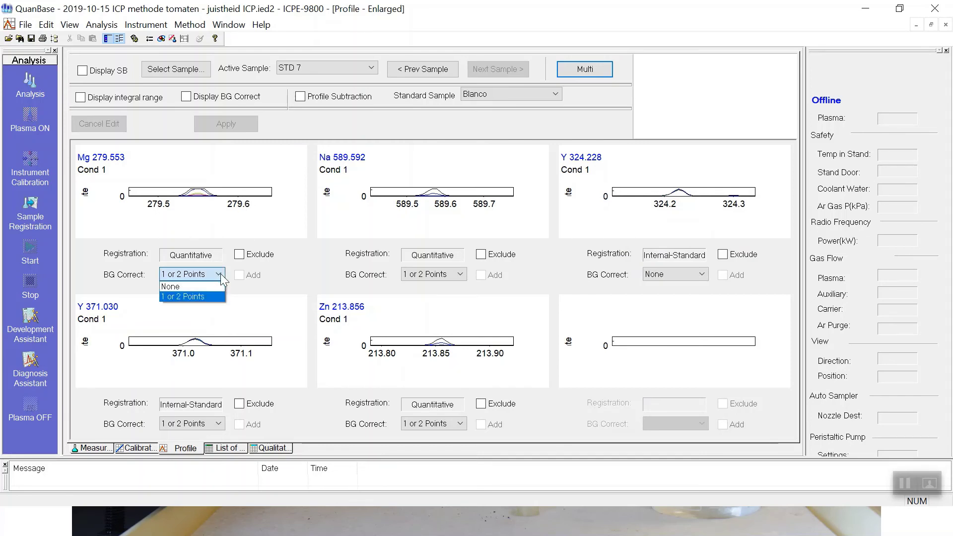
pyautogui.click(189, 295)
pyautogui.click(700, 276)
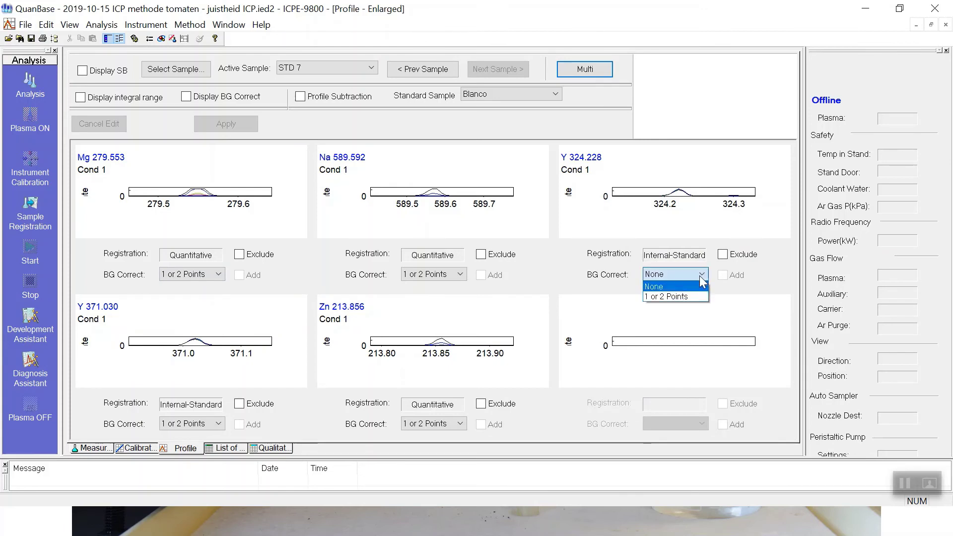
pyautogui.click(677, 297)
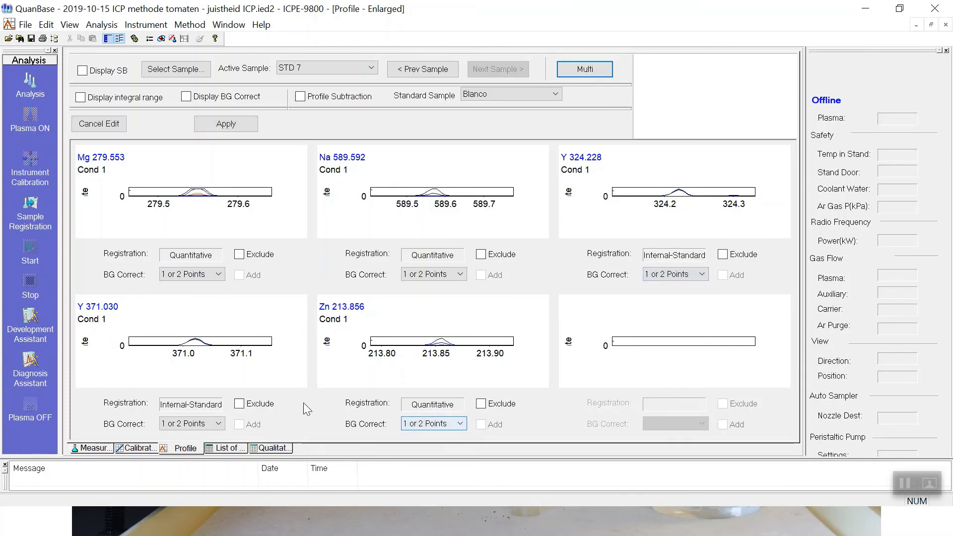
# Display the SB values, integral ranges and background correction points on the enlarged profiles.
pyautogui.click(82, 70)
pyautogui.click(81, 98)
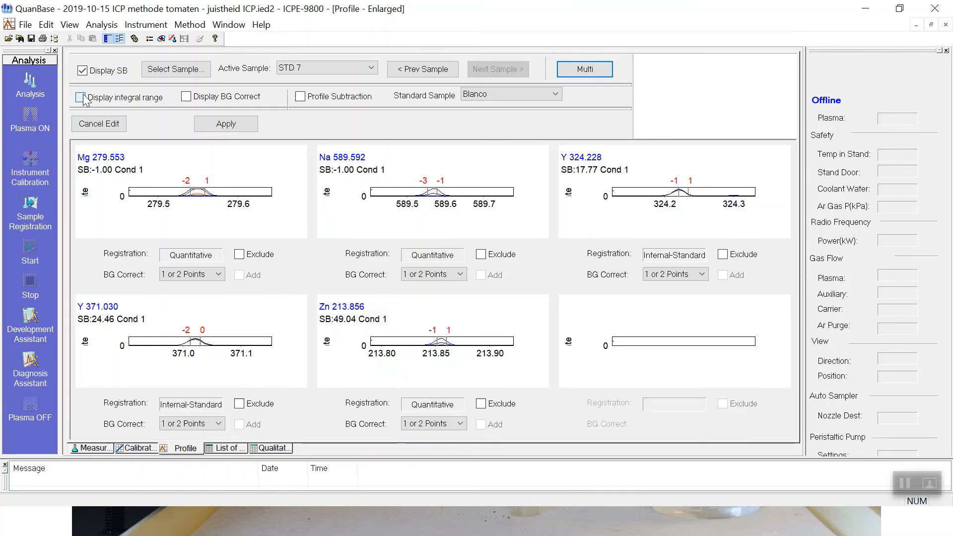
pyautogui.click(186, 97)
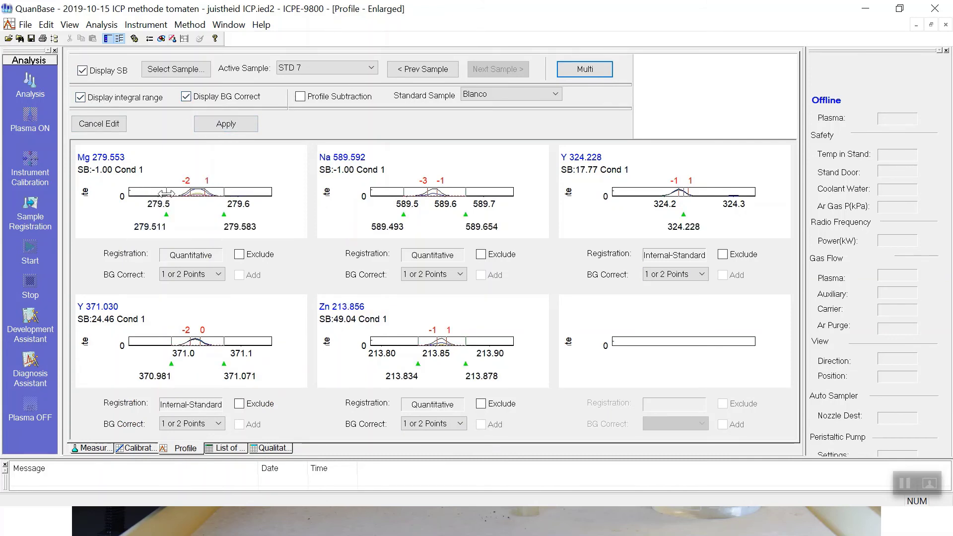
# Move the lower background point of Mg 279.553 to 279.517 and set the integral range of Na 589.592 to -2 to -1.
pyautogui.moveTo(167, 194); pyautogui.dragTo(170, 193)
pyautogui.moveTo(426, 193); pyautogui.dragTo(435, 193)
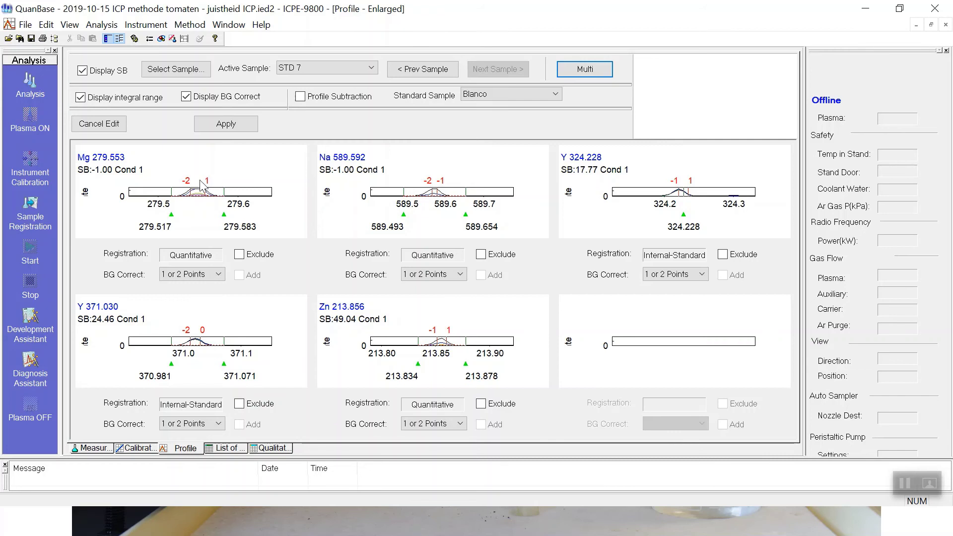
# Show Y 324.228 in the one-profile view and place its background points at 324.186 and 324.249.
pyautogui.moveTo(683, 194); pyautogui.dragTo(693, 206)
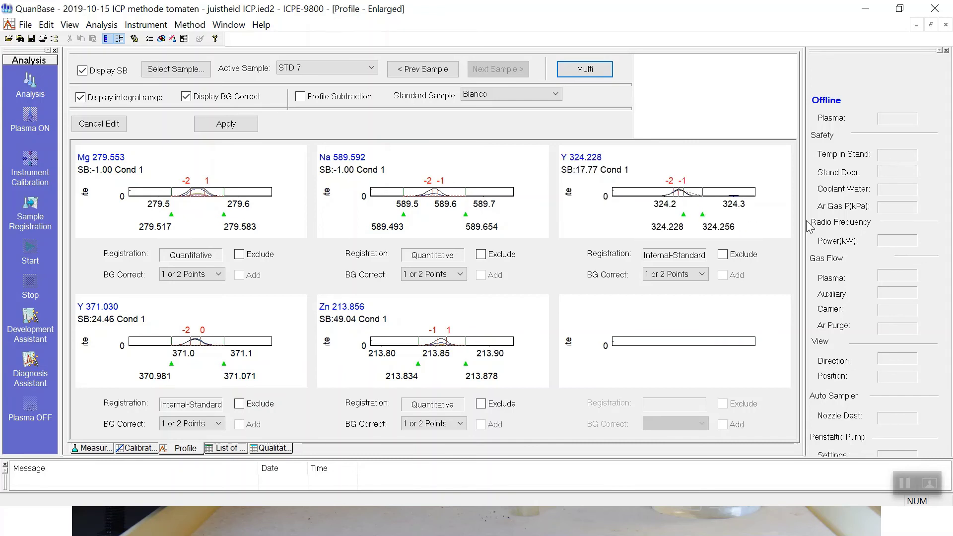
pyautogui.rightClick(725, 155)
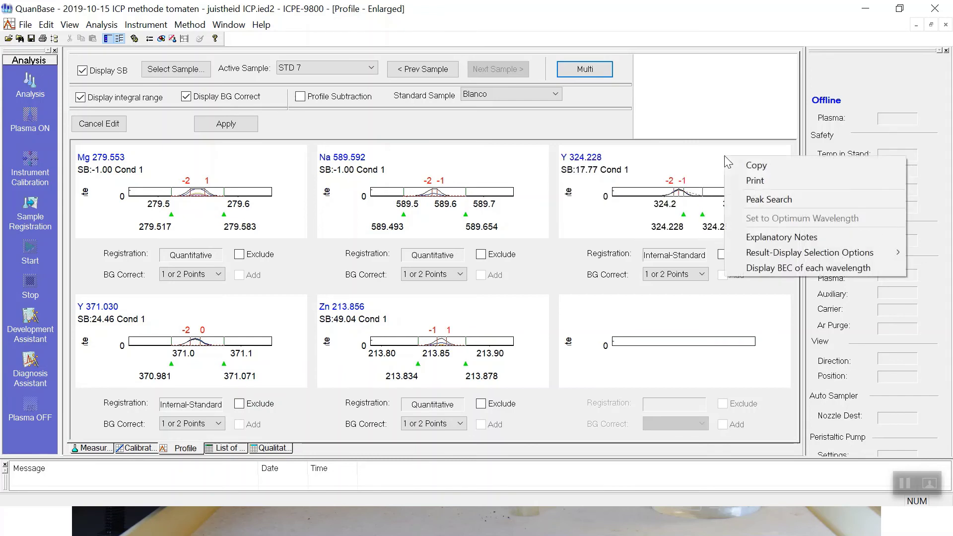
pyautogui.moveTo(762, 254)
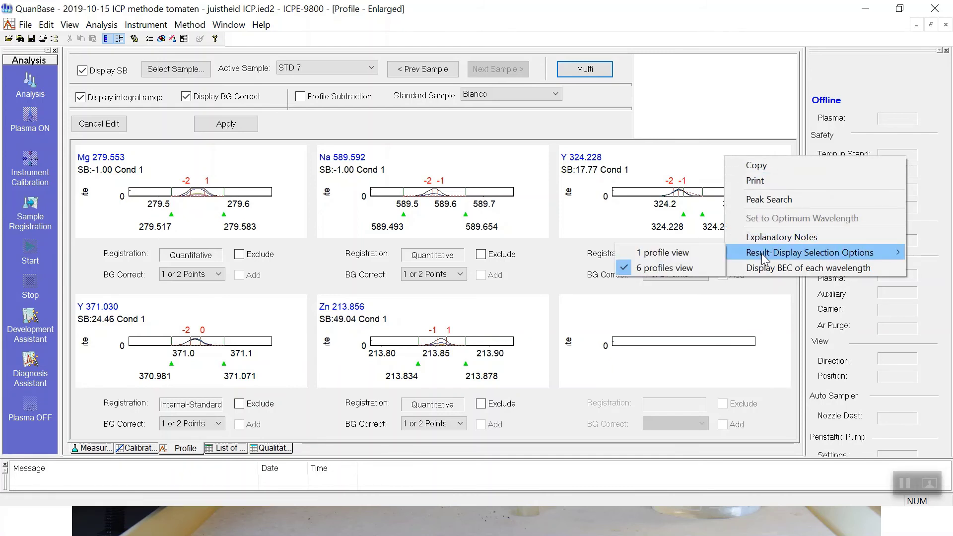
pyautogui.click(705, 256)
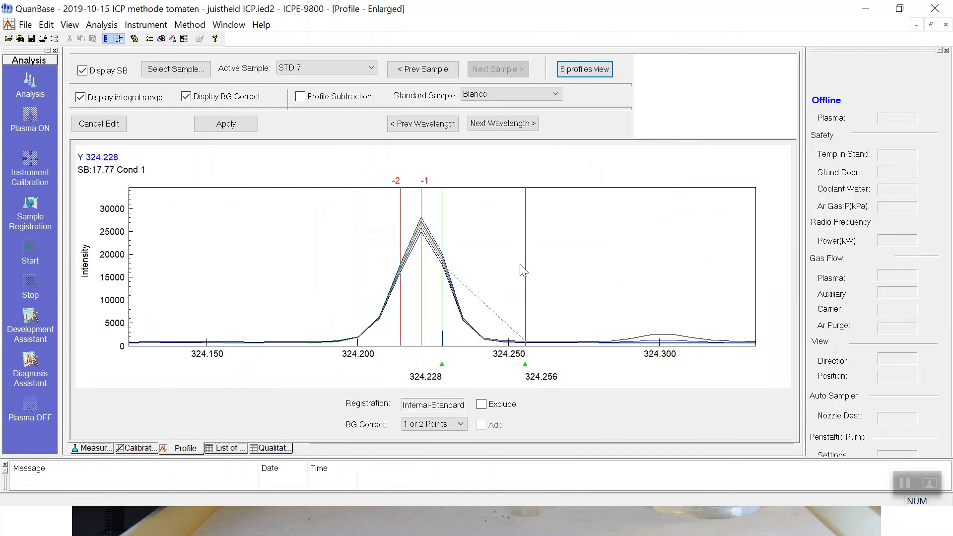
pyautogui.moveTo(525, 266); pyautogui.dragTo(501, 265)
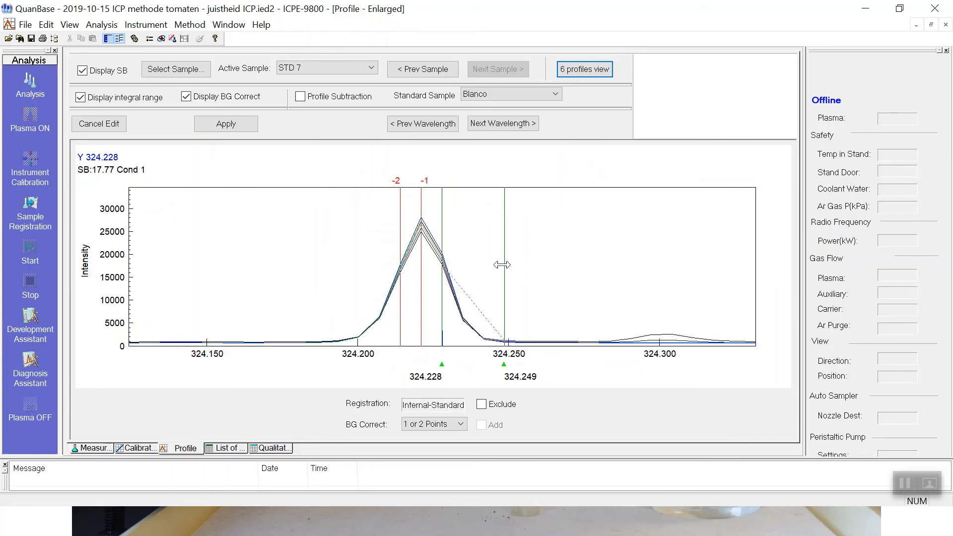
pyautogui.moveTo(443, 259); pyautogui.dragTo(317, 259)
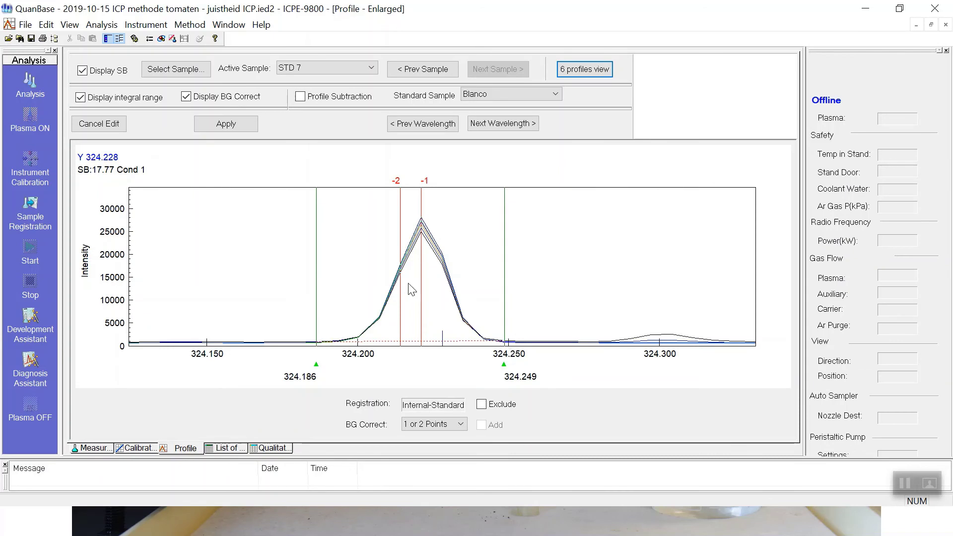
# Set the integral range of Y 324.228 to -1 to 0, return to the six-profile view and apply the changes to the method.
pyautogui.moveTo(422, 282)
pyautogui.mouseDown()
pyautogui.moveTo(439, 281)
pyautogui.moveTo(419, 286)
pyautogui.mouseUp()
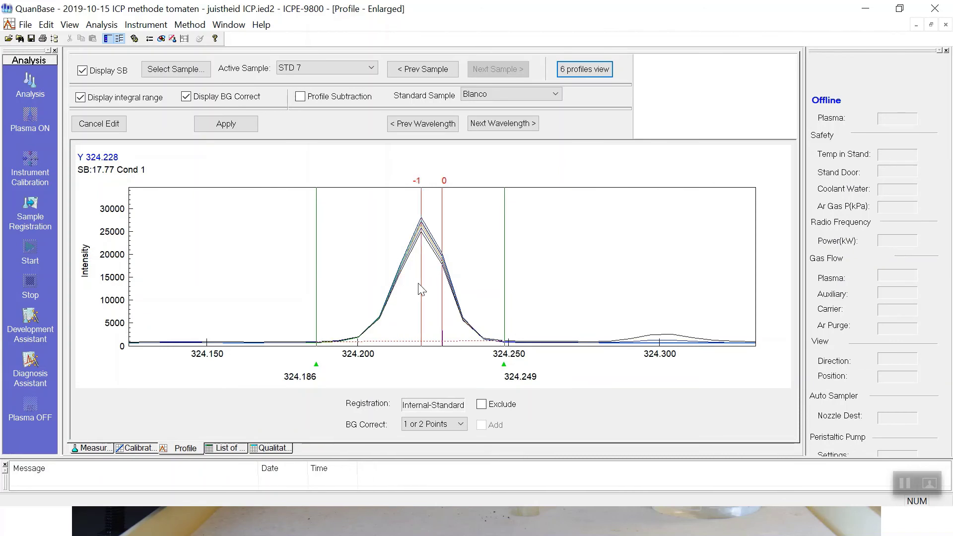
pyautogui.click(614, 71)
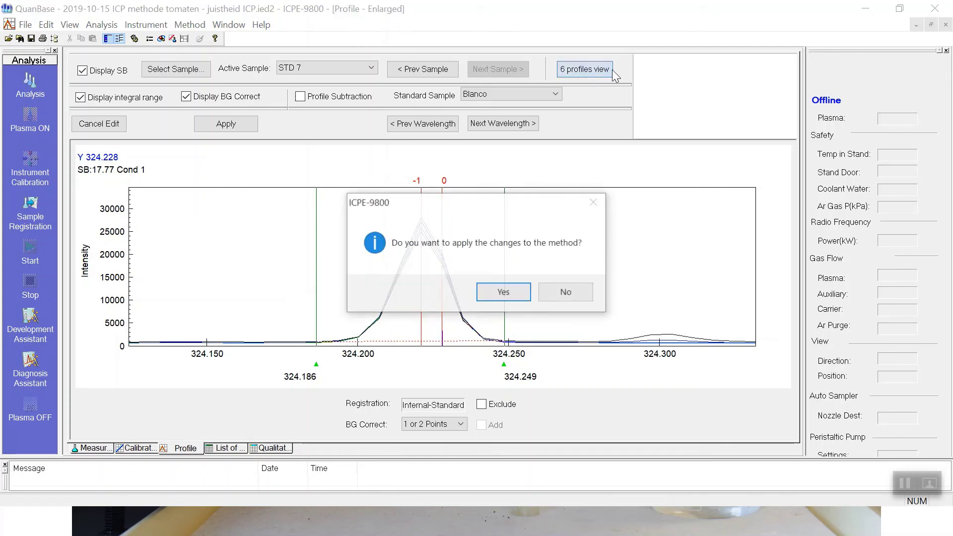
pyautogui.click(511, 293)
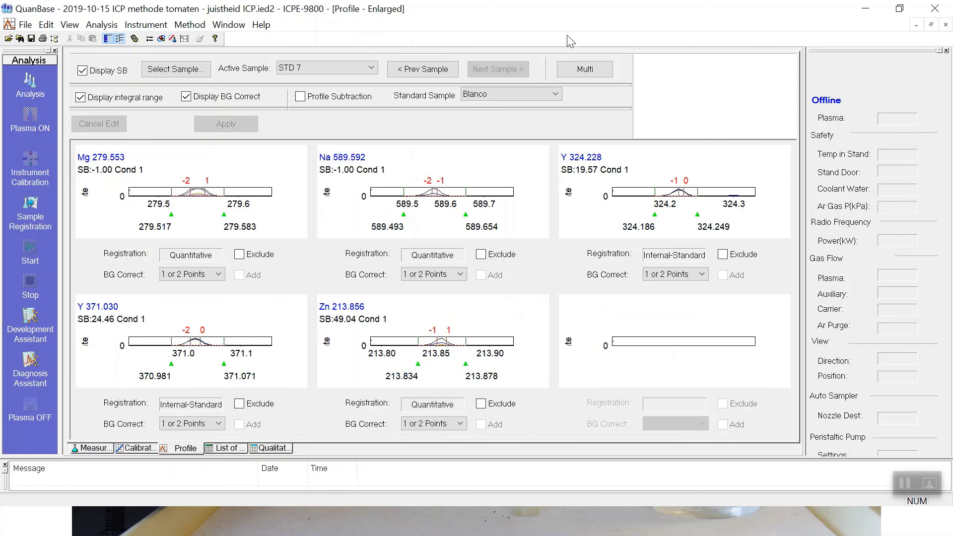
# Display only the samples Juistheid 1 to Juistheid 10 in the multi-profile view and review their profiles for all wavelengths.
pyautogui.click(586, 70)
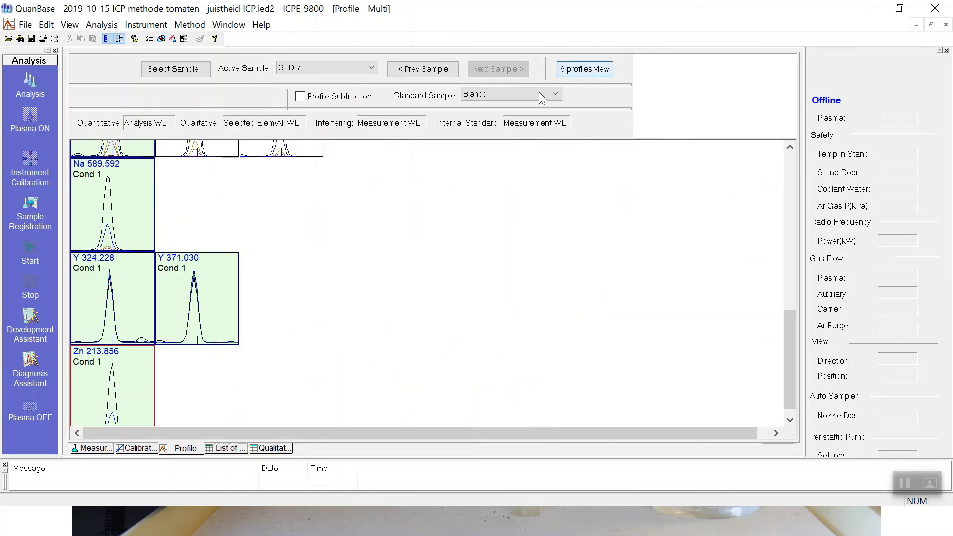
pyautogui.scroll(-1, 344, 208)
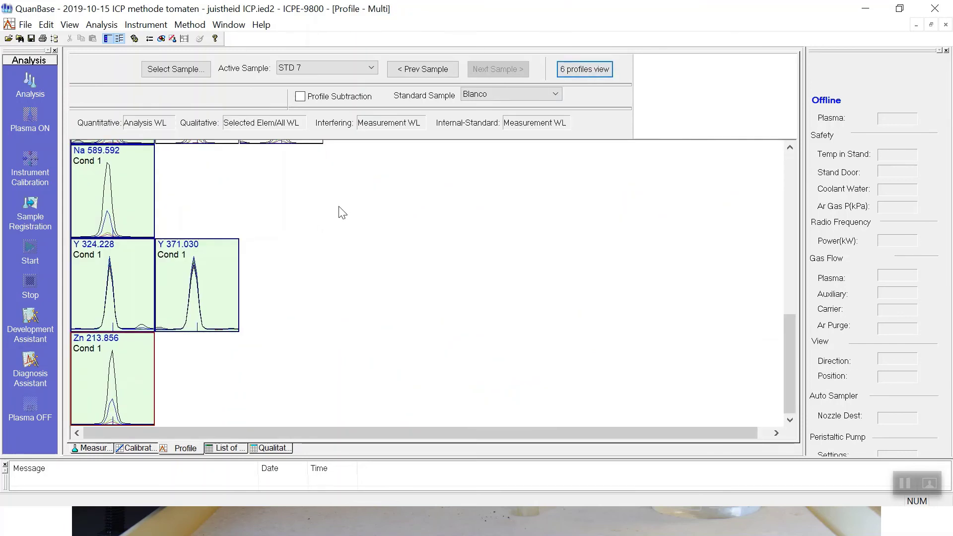
pyautogui.scroll(5, 343, 213)
pyautogui.click(177, 69)
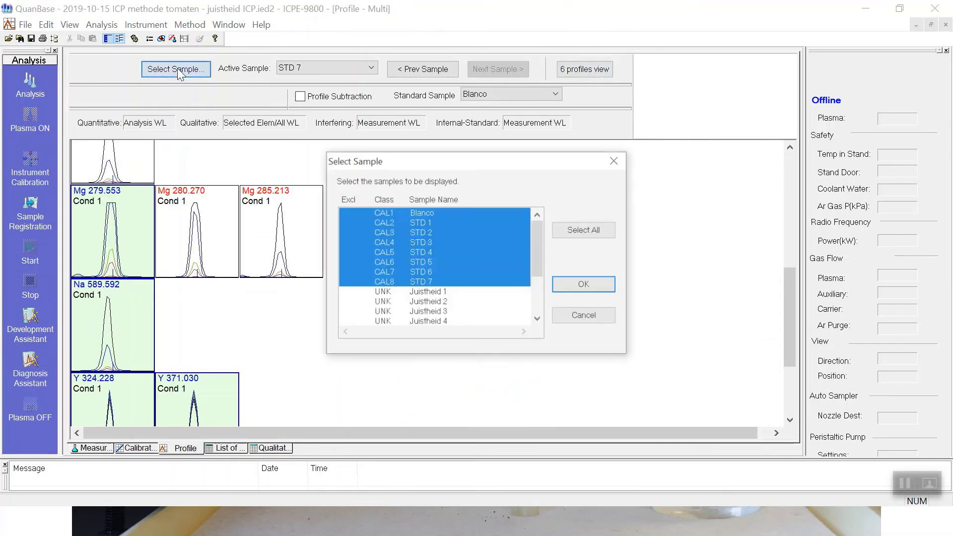
pyautogui.click(422, 292)
pyautogui.scroll(-1, 536, 273)
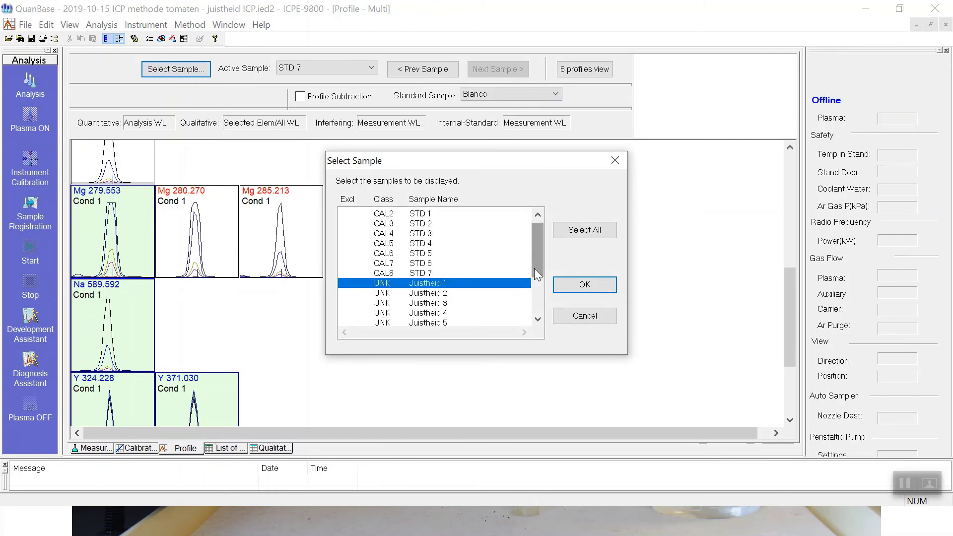
pyautogui.scroll(-2, 536, 273)
pyautogui.keyDown('shift'); pyautogui.click(408, 312); pyautogui.keyUp('shift')
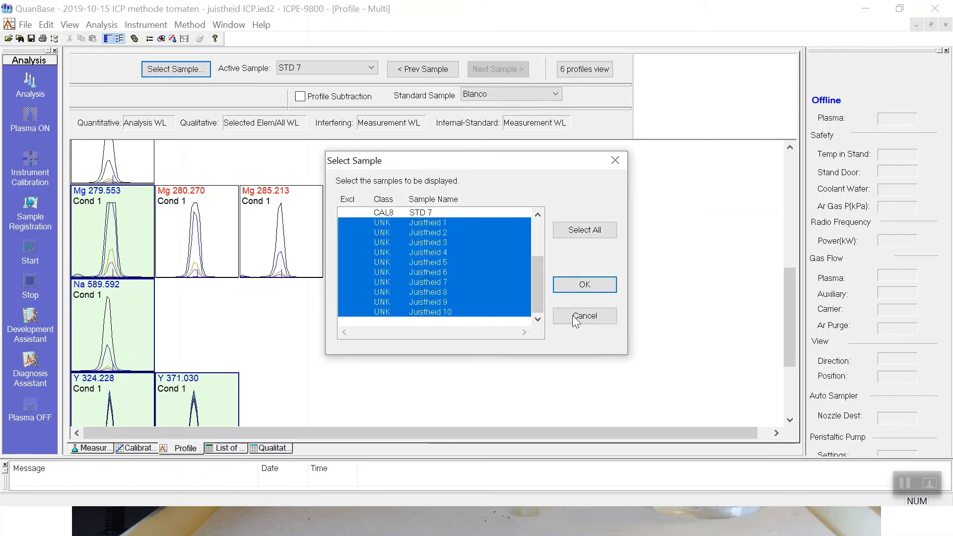
pyautogui.click(589, 287)
pyautogui.scroll(5, 540, 302)
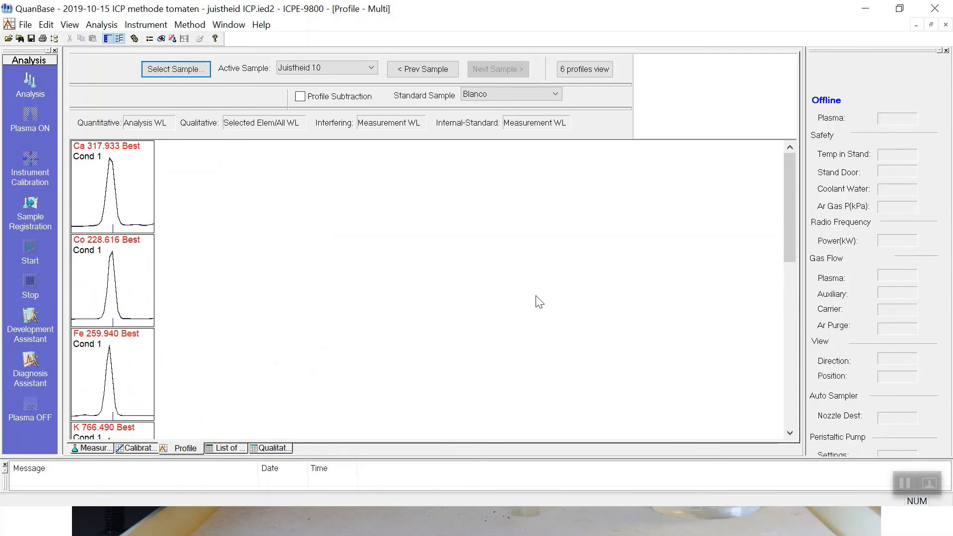
pyautogui.scroll(-8, 539, 302)
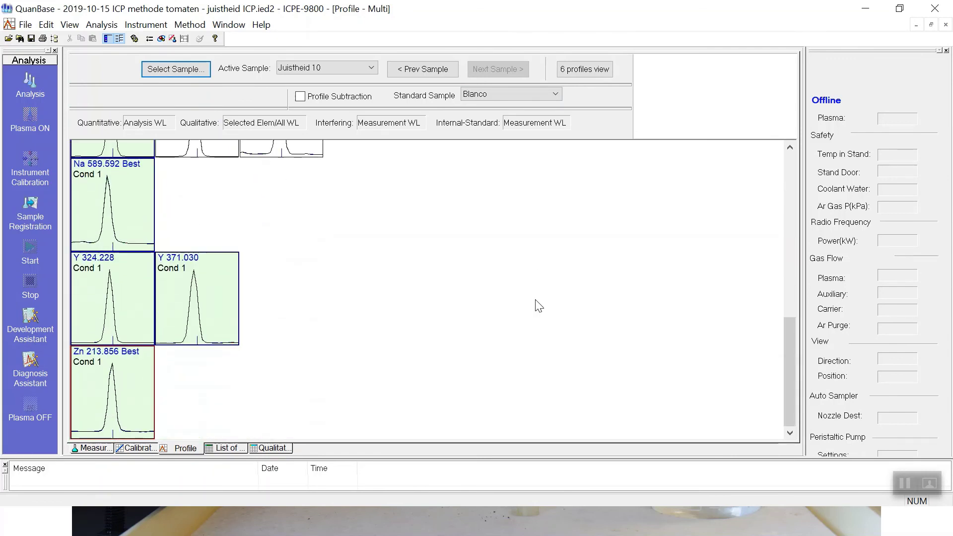
pyautogui.scroll(8, 443, 353)
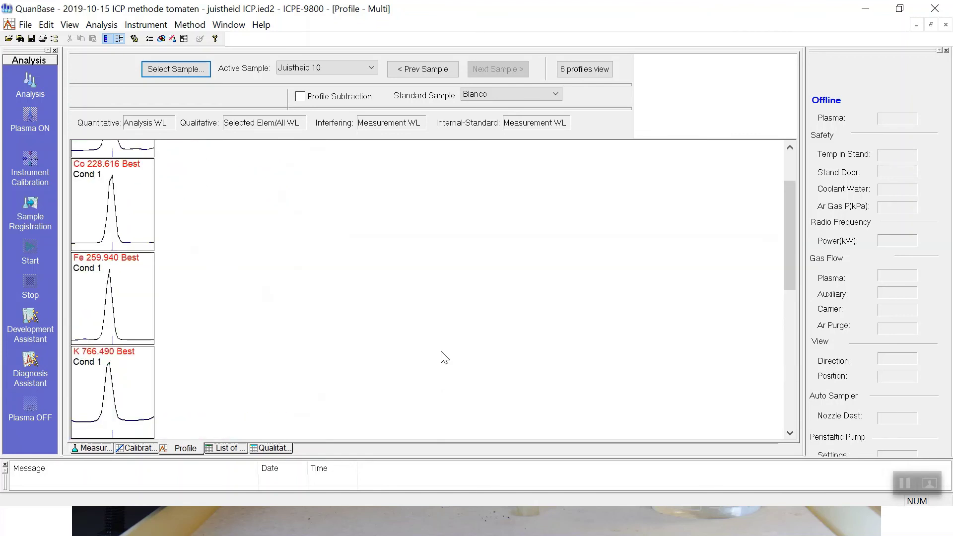
# Examine the Ca 317.933 calibration curve in a widened enlarged window and close it.
pyautogui.click(124, 450)
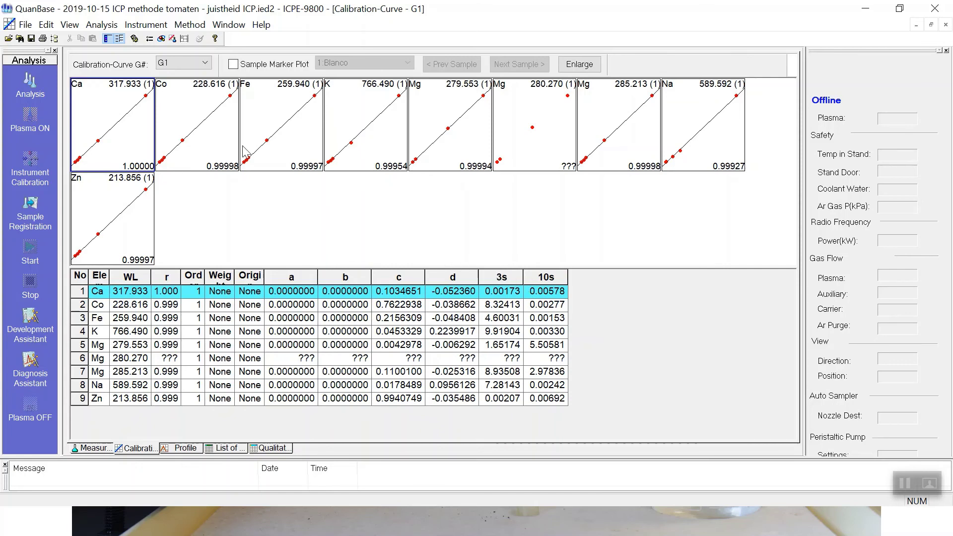
pyautogui.doubleClick(136, 141)
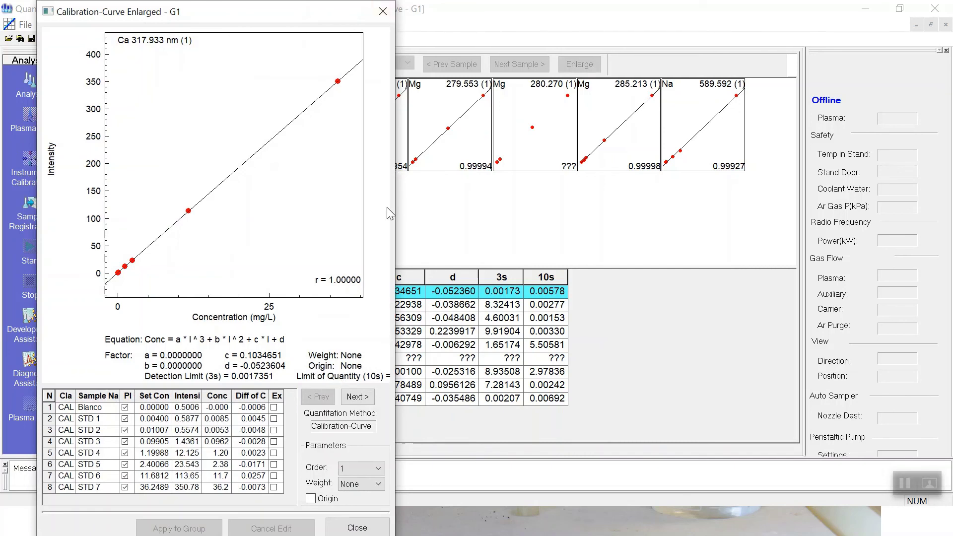
pyautogui.moveTo(397, 219); pyautogui.dragTo(570, 219)
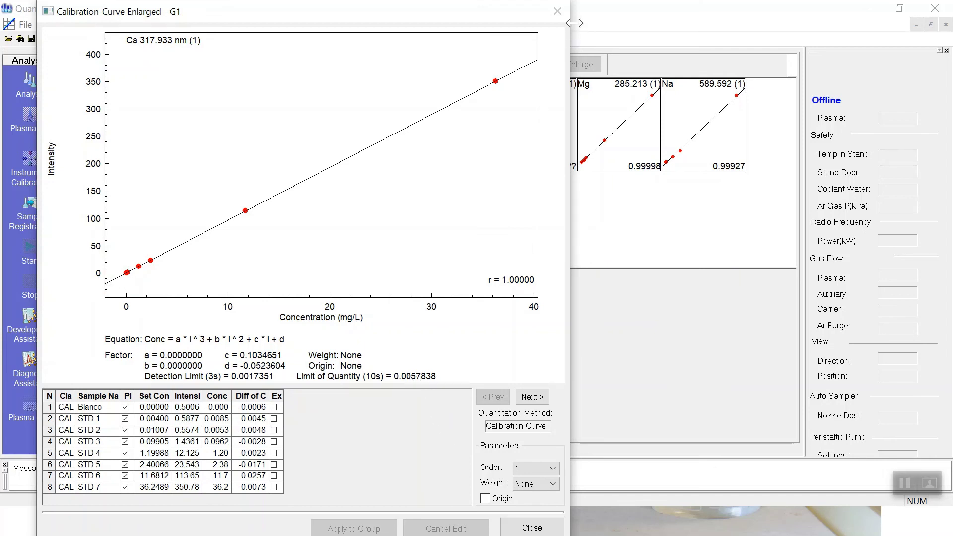
pyautogui.click(557, 11)
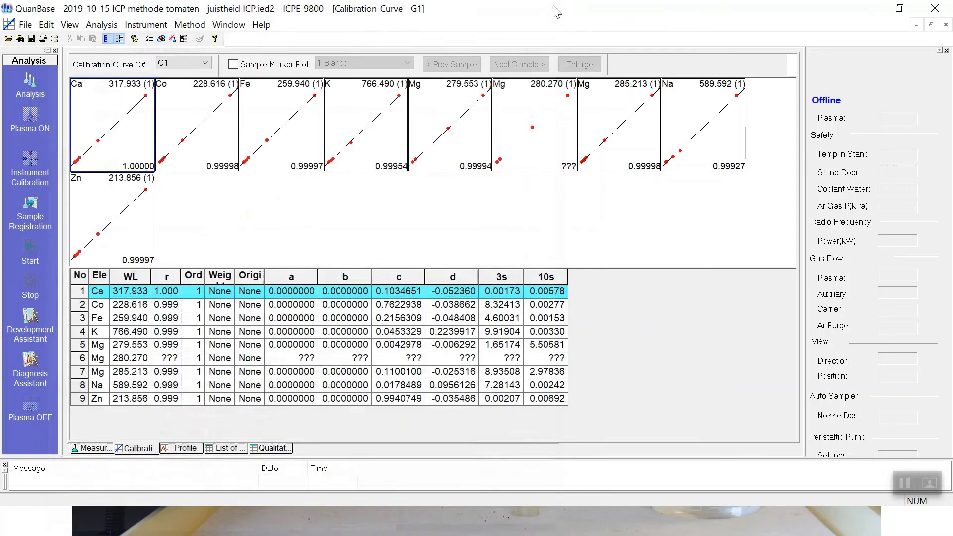
# Exclude STD 6 and STD 7 from the Mg 280.270 calibration curve, apply the change to the group and close the enlarged curve.
pyautogui.click(527, 150)
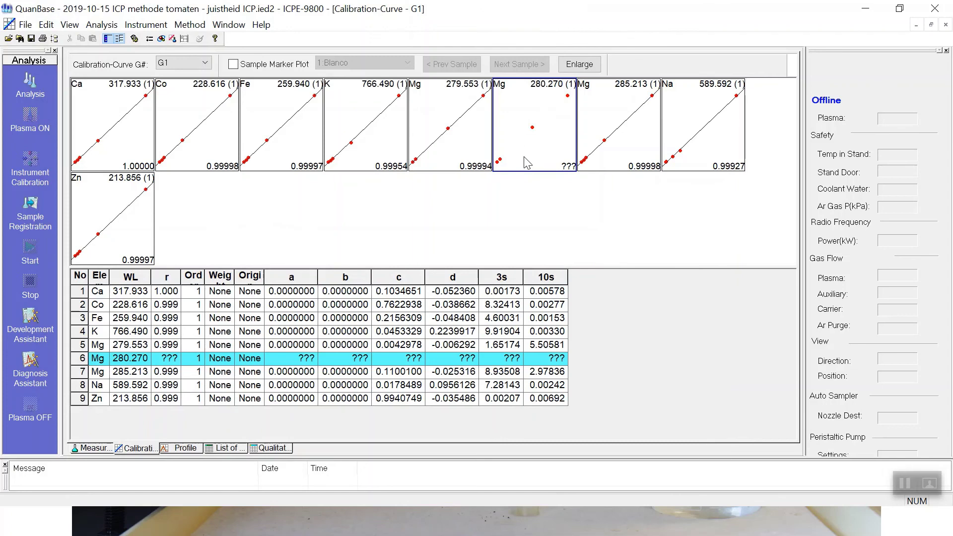
pyautogui.doubleClick(527, 163)
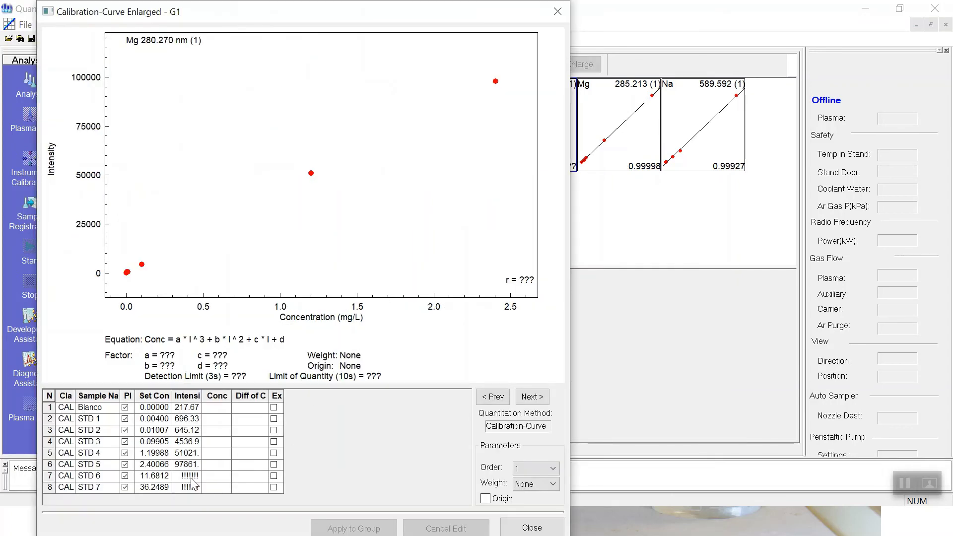
pyautogui.click(274, 477)
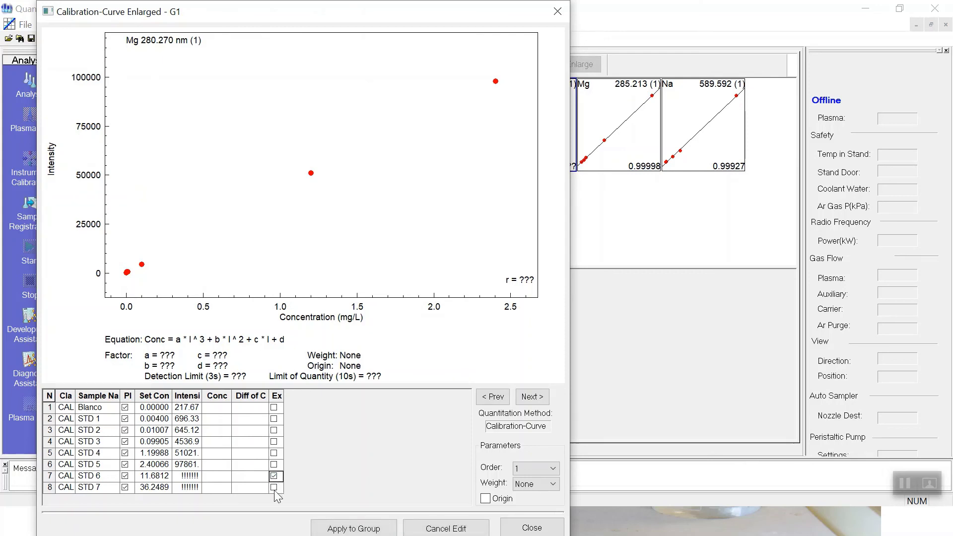
pyautogui.click(274, 488)
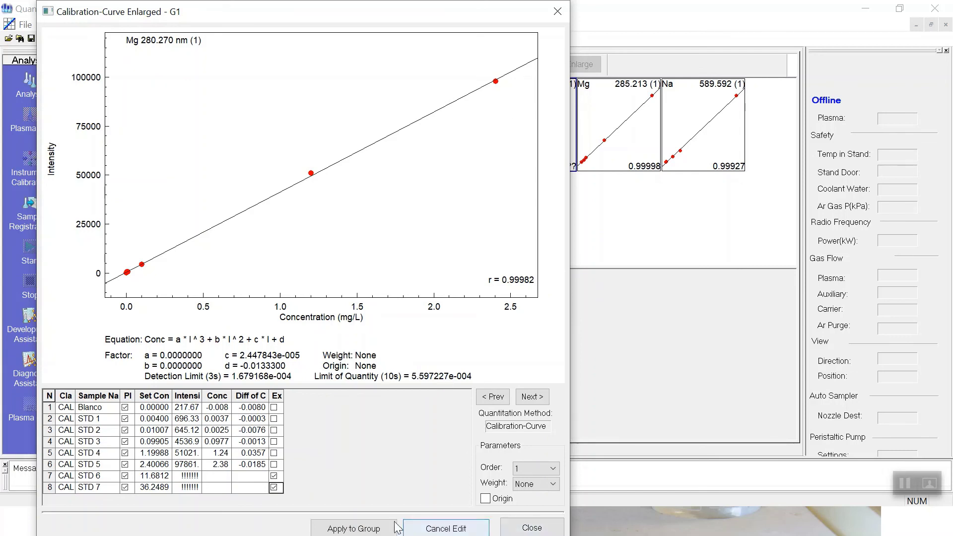
pyautogui.click(481, 532)
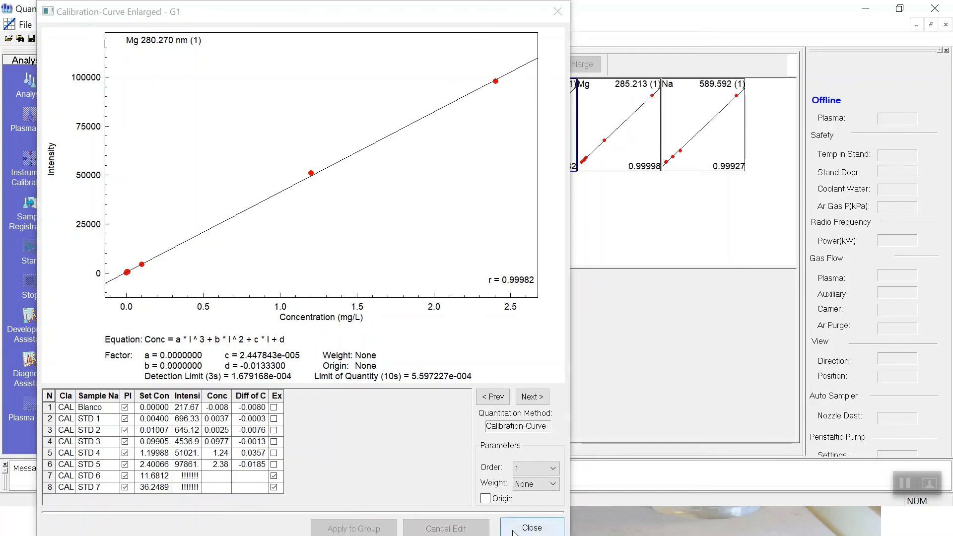
pyautogui.click(531, 528)
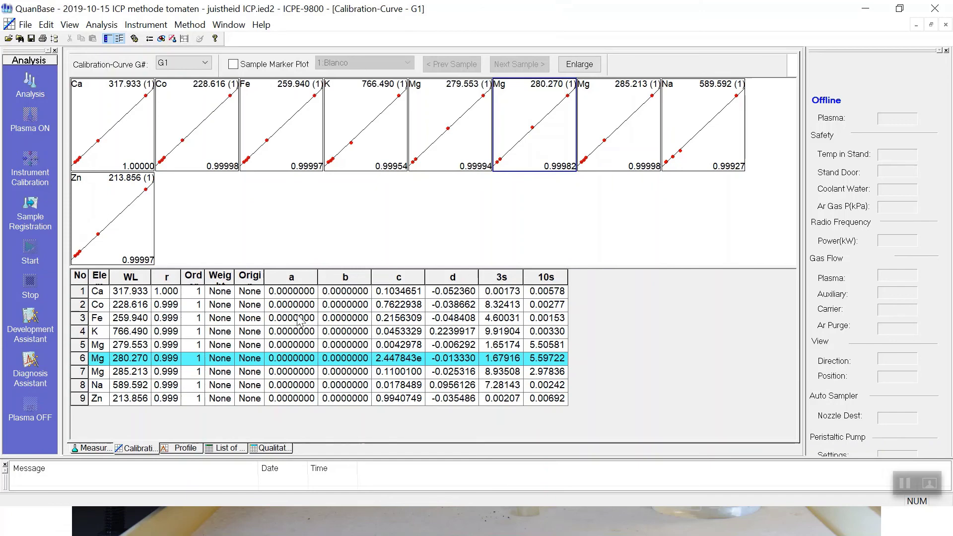
# Open the list of results and select the Ca to Zn concentration columns for samples Juistheid 1 to Juistheid 10.
pyautogui.click(228, 448)
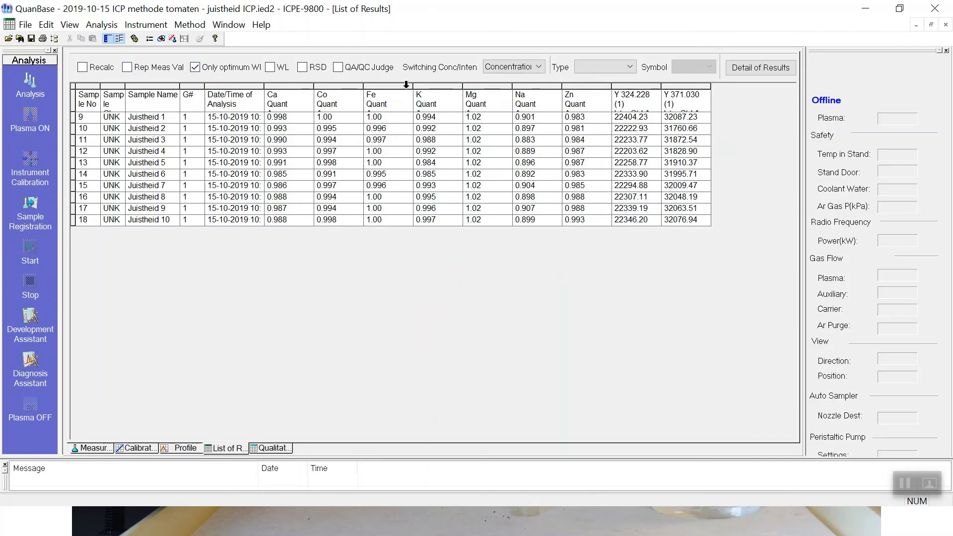
pyautogui.click(297, 106)
pyautogui.moveTo(593, 108); pyautogui.dragTo(289, 222)
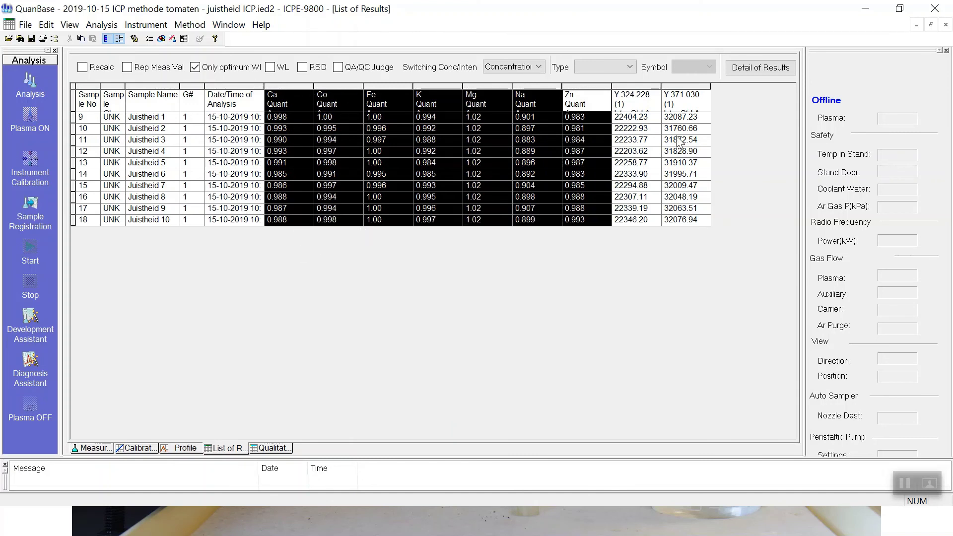
# Clear the column selection, look through the profiles, calibration curves and qualitative results, and return to the list of results.
pyautogui.click(261, 107)
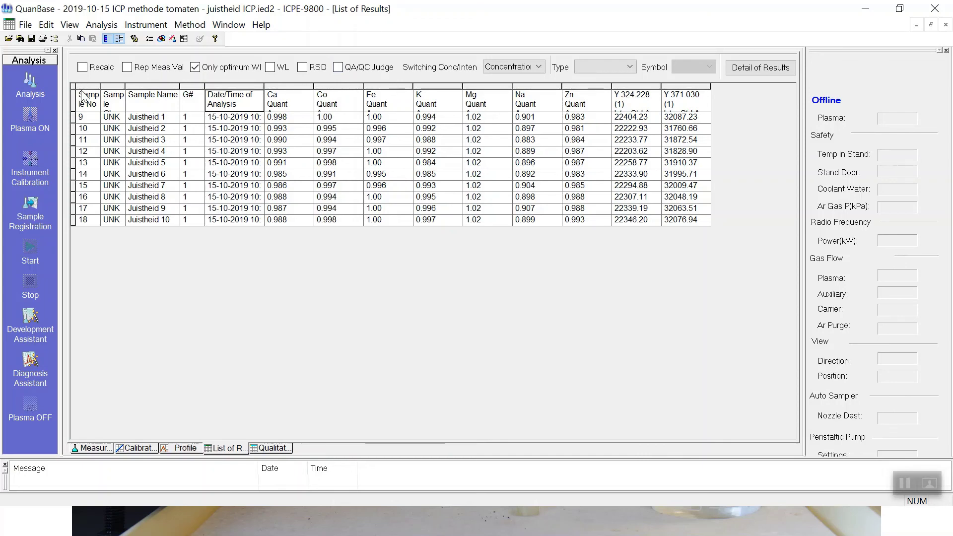
pyautogui.click(198, 452)
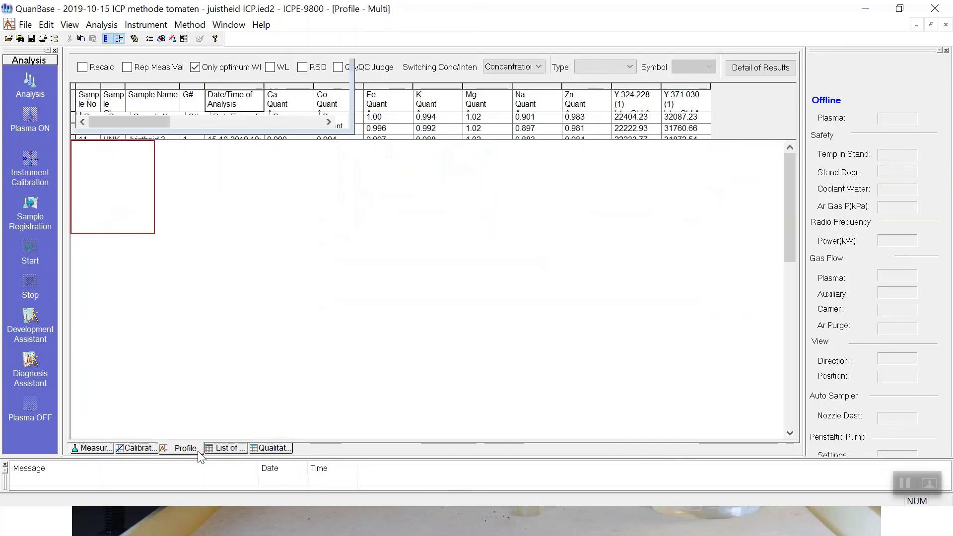
pyautogui.rightClick(126, 200)
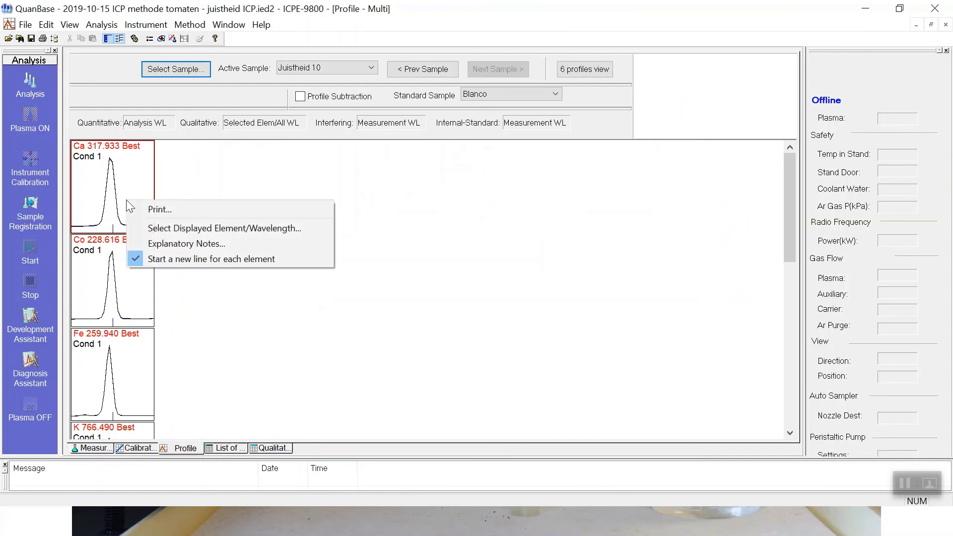
pyautogui.click(142, 449)
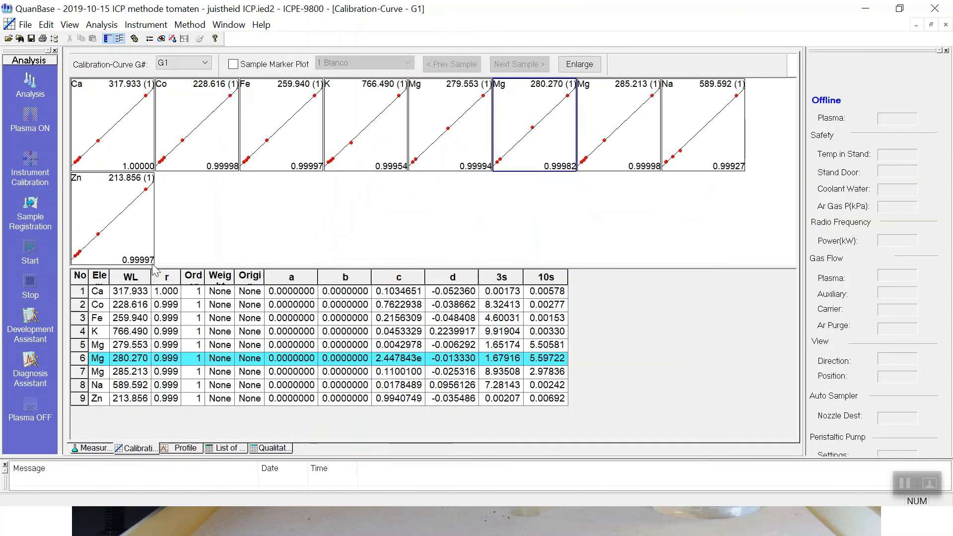
pyautogui.click(276, 448)
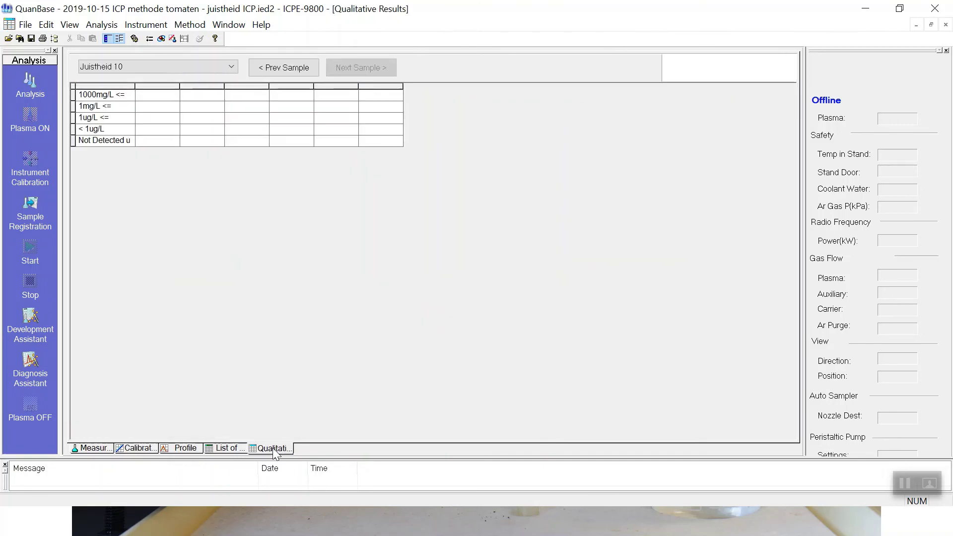
pyautogui.click(233, 449)
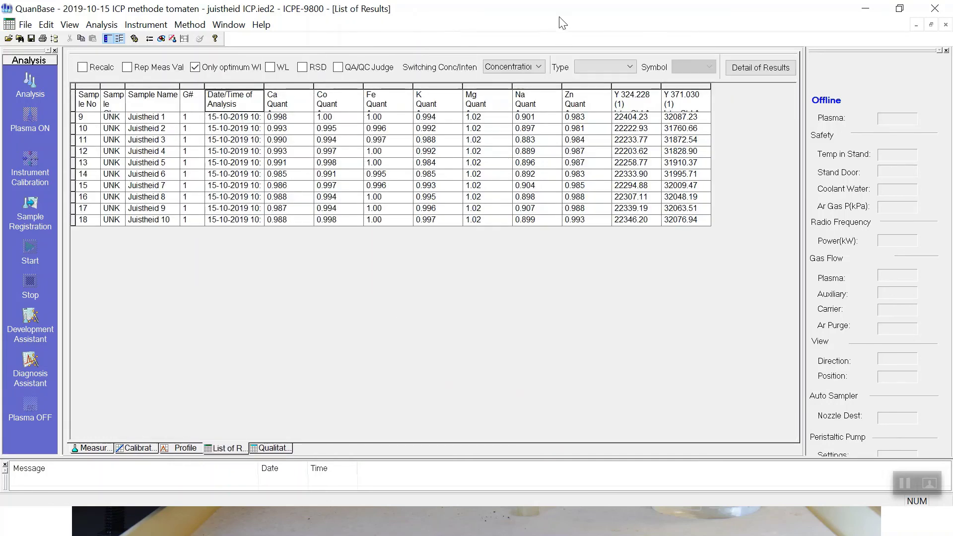
# Display the sample results as Intensity and limit the list to only the optimum wavelengths.
pyautogui.click(536, 74)
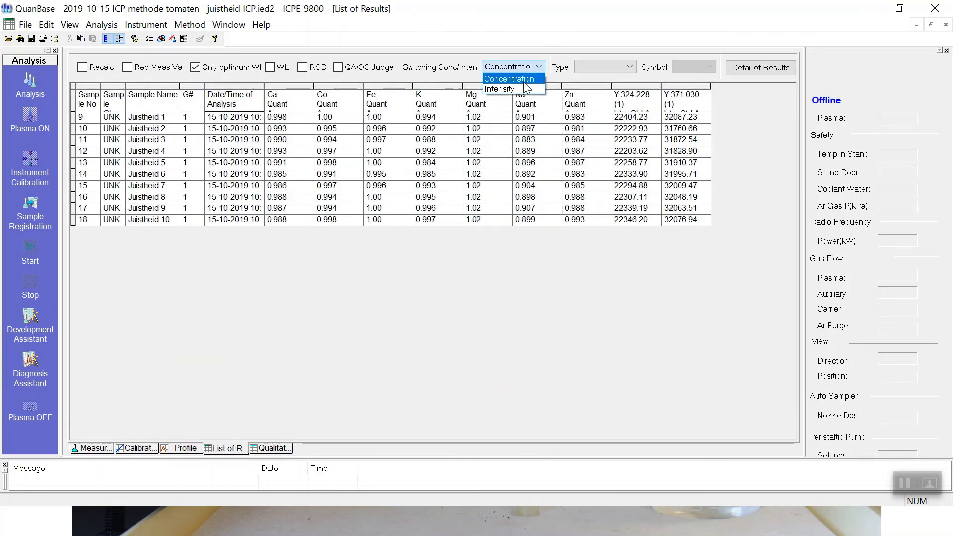
pyautogui.click(520, 87)
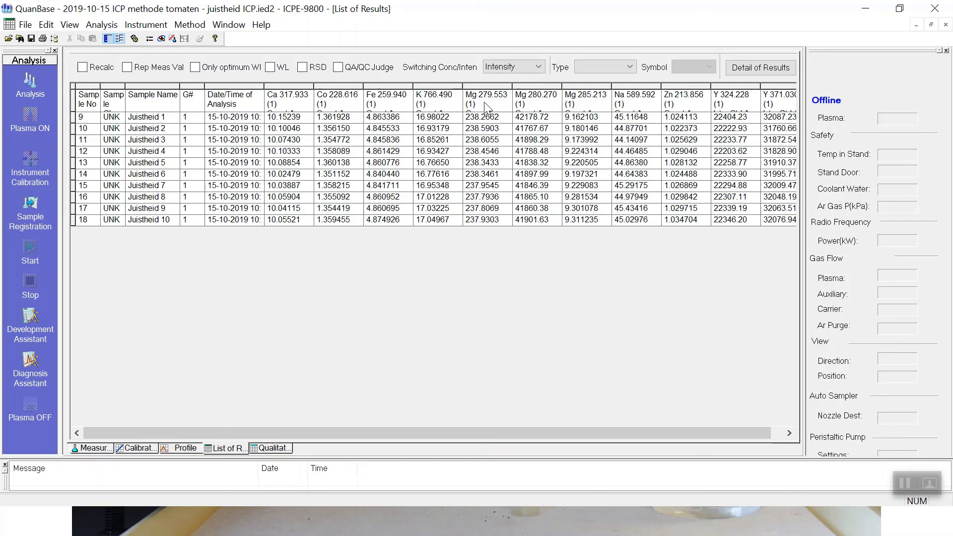
pyautogui.click(195, 68)
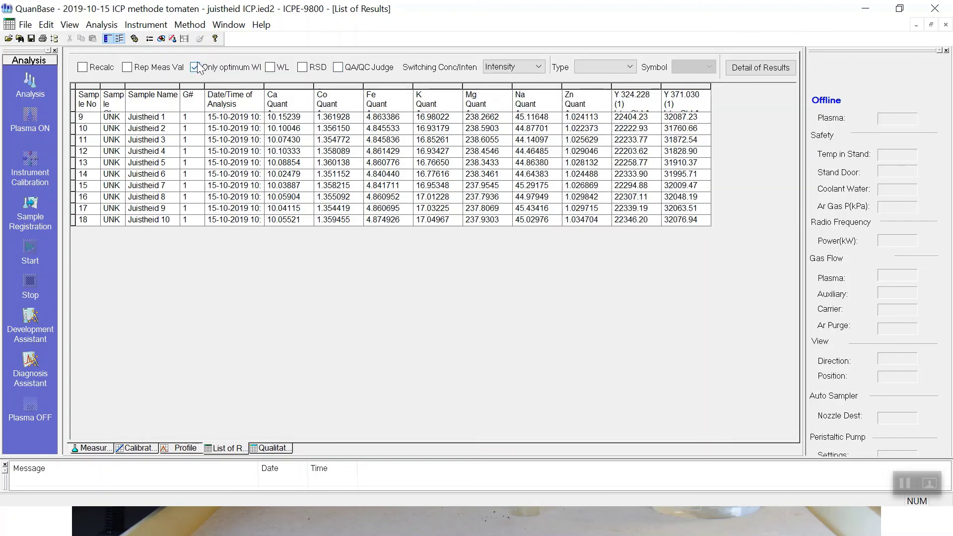